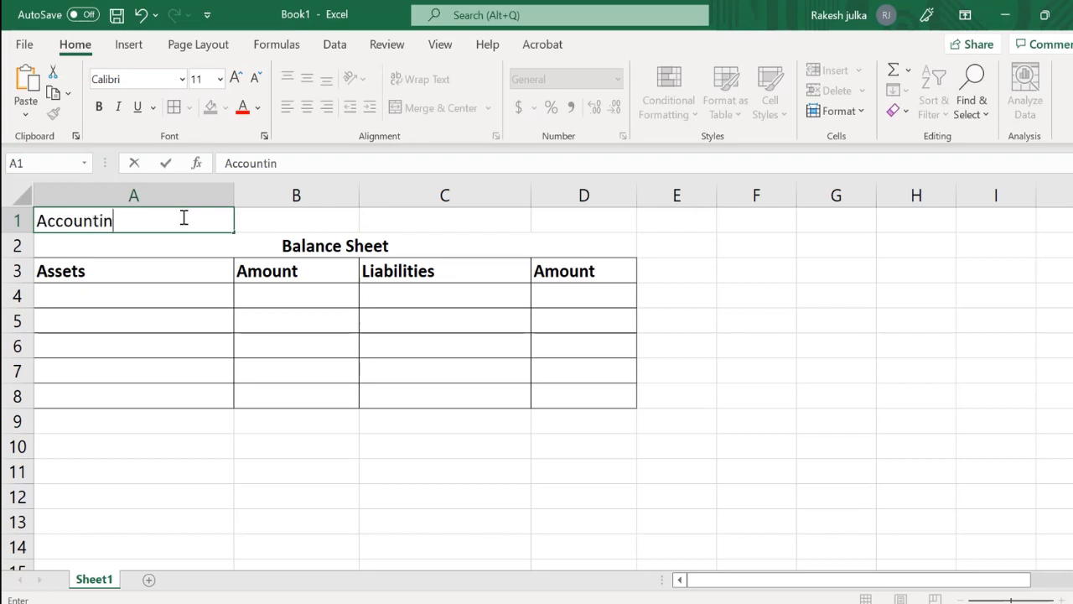
# Step: Complete the text in cell A1 as "Accounting Equation = Assets-Liabilites = Equity"
pyautogui.write('q')
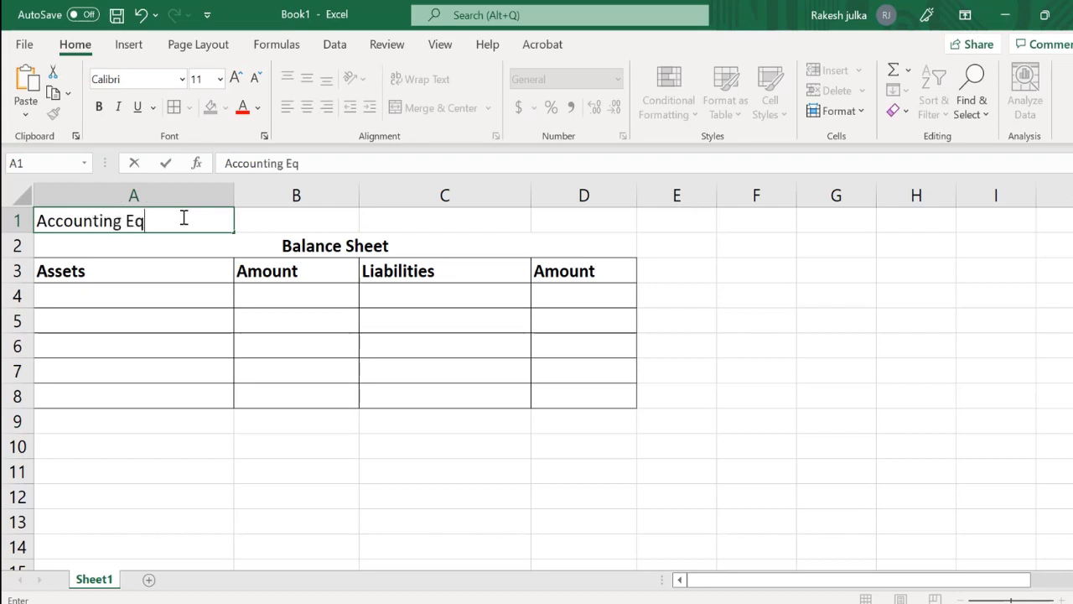
pyautogui.write('uation = As')
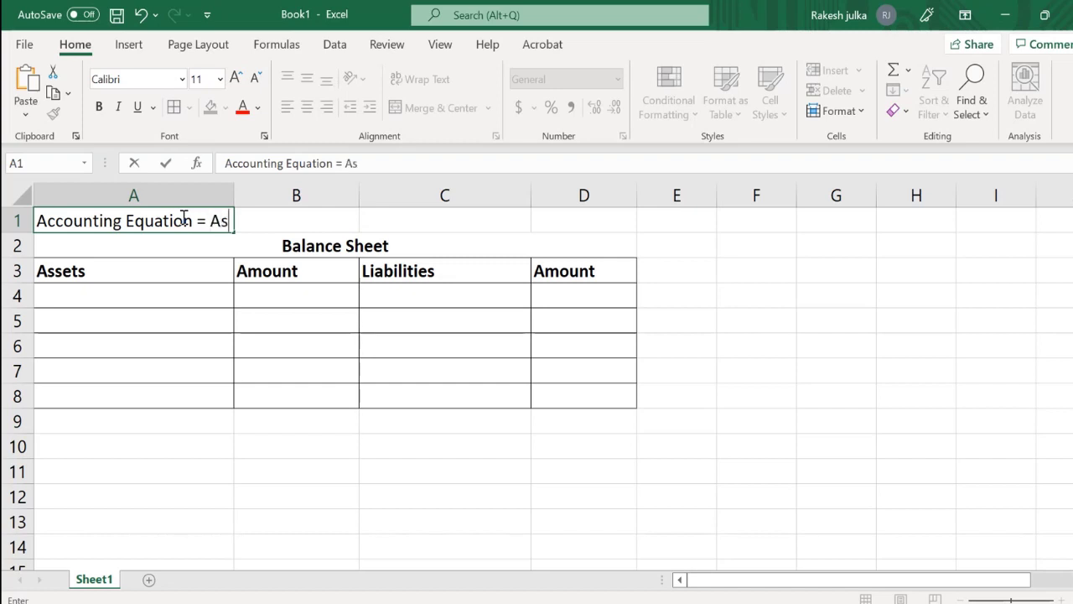
pyautogui.write('sets')
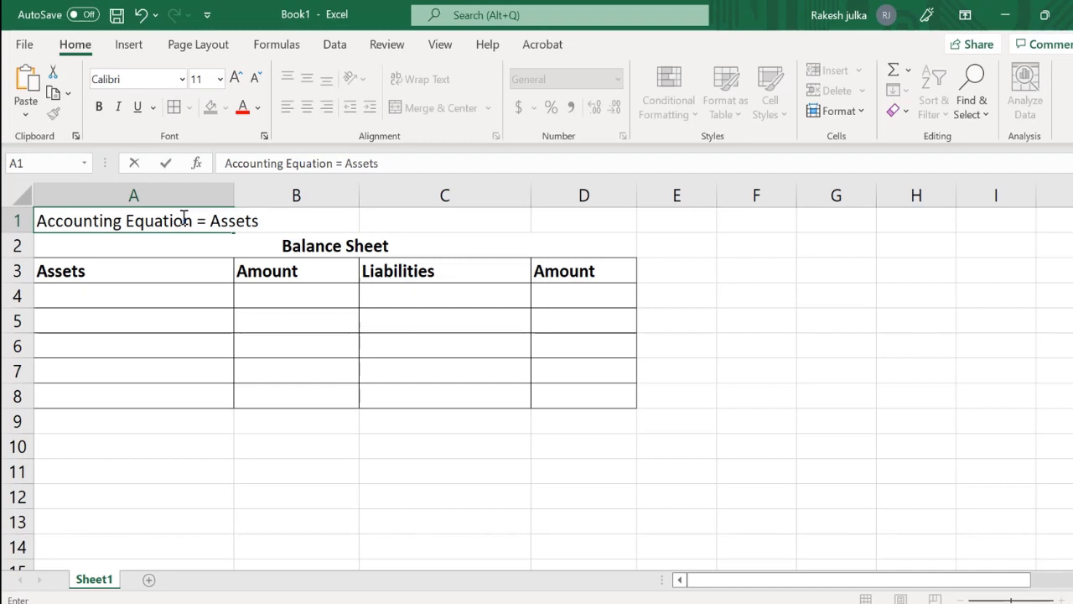
pyautogui.write('-Liabilites')
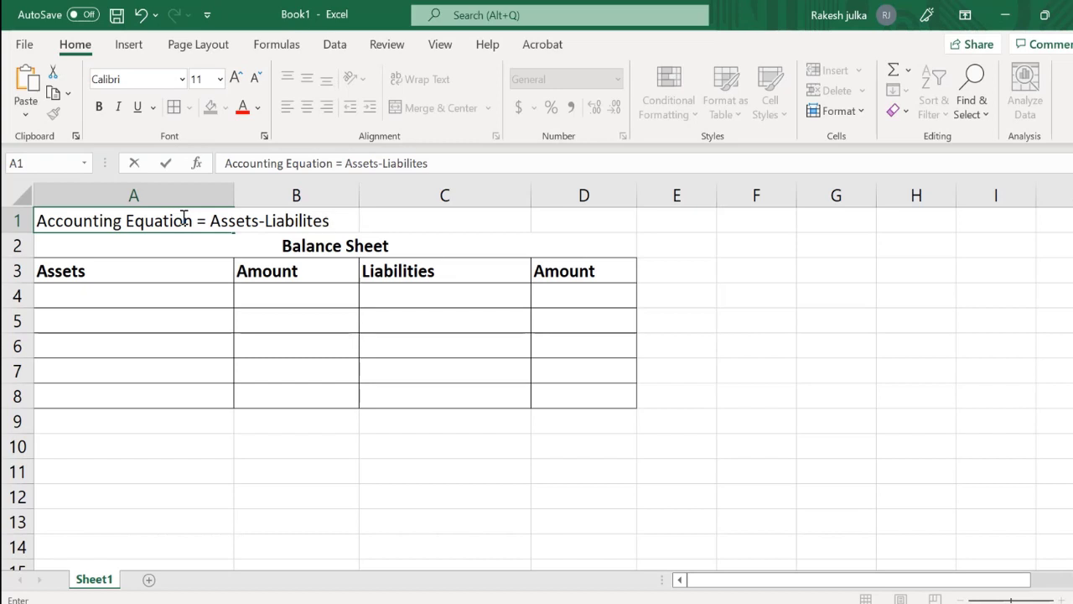
pyautogui.write('=')
pyautogui.write(' Equity')
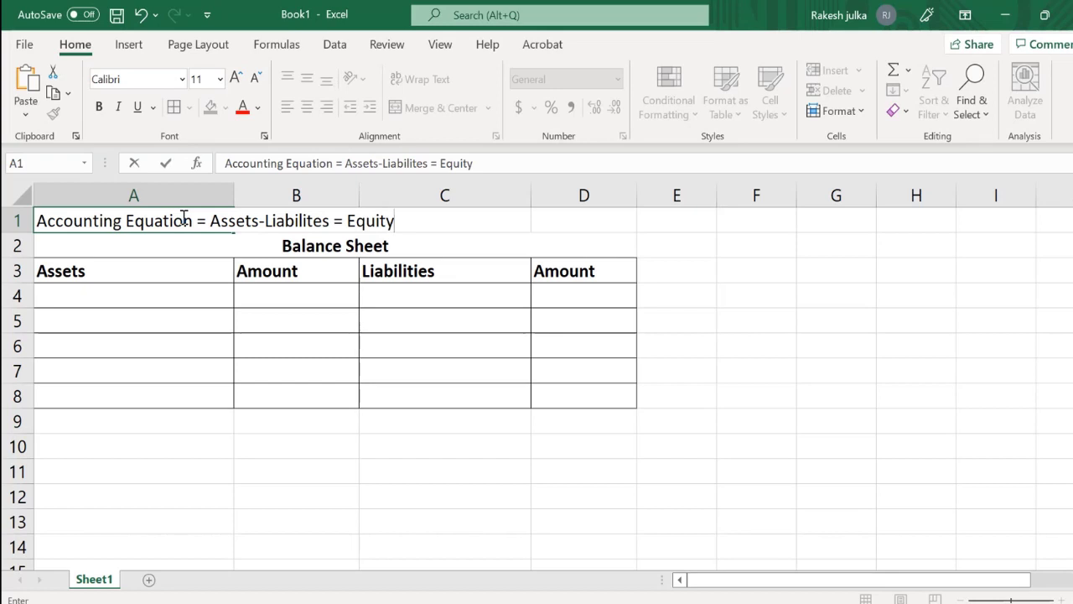
pyautogui.hotkey('ctrl', 'Return')
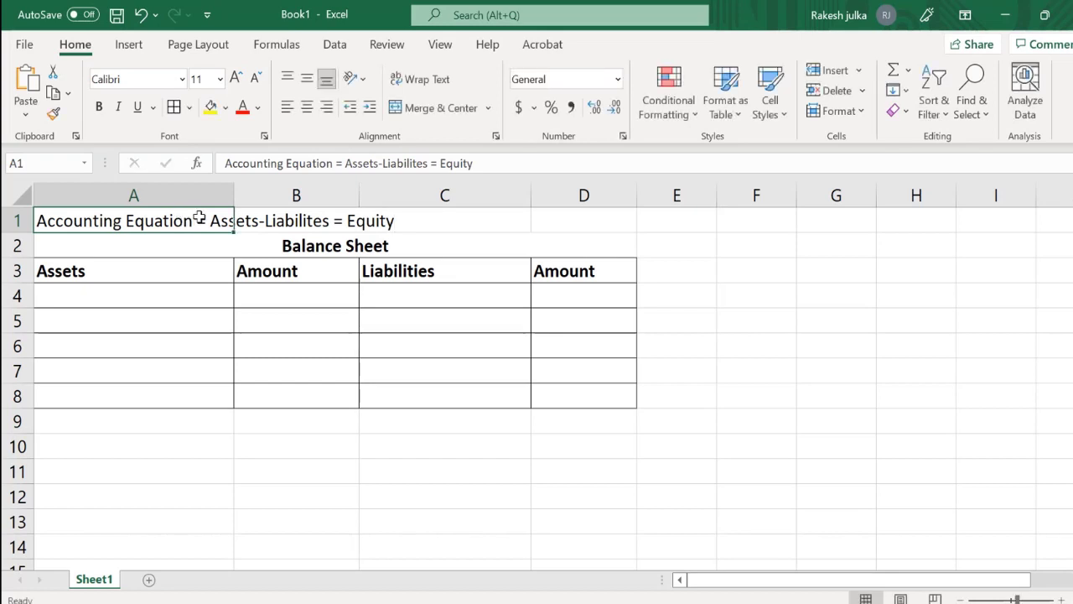
# Step: Replace the first equals sign in cell A1, after "Accounting Equation", with a colon
pyautogui.doubleClick(208, 221)
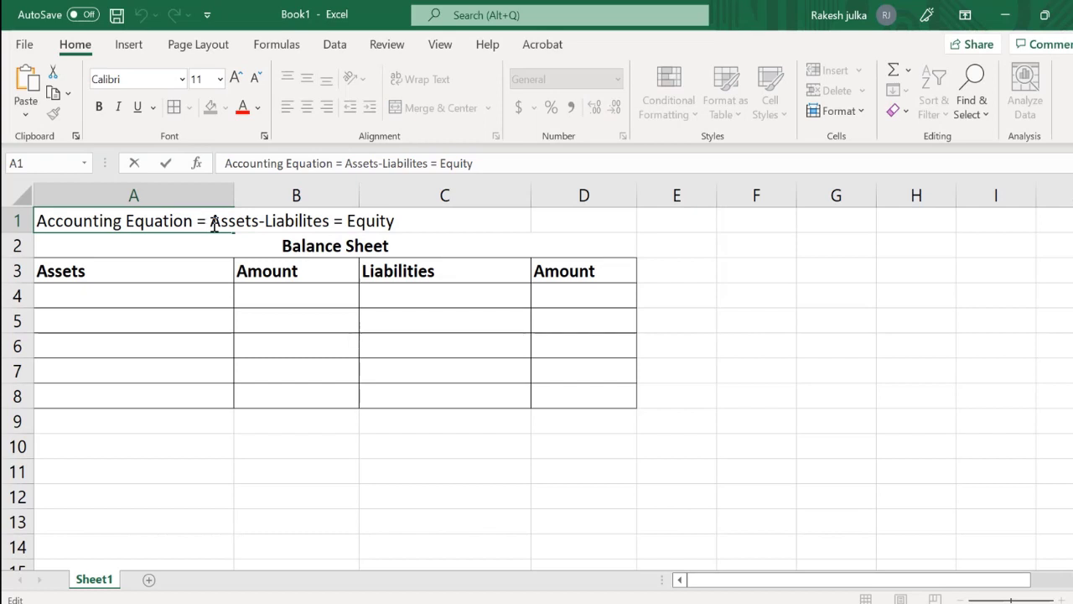
pyautogui.press('BackSpace')
pyautogui.press('BackSpace')
pyautogui.write(':')
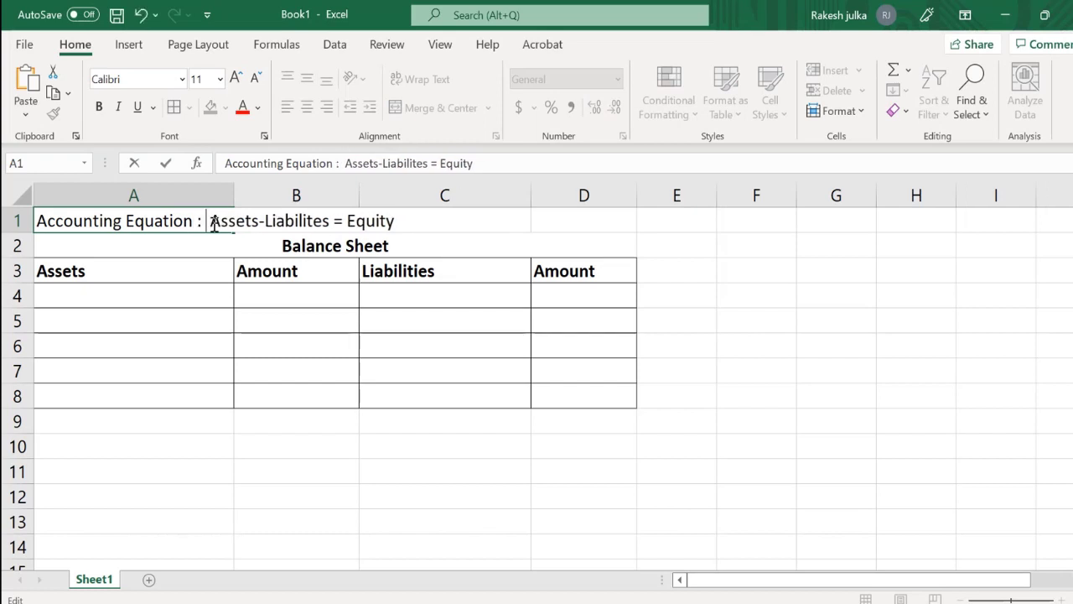
pyautogui.press('Return')
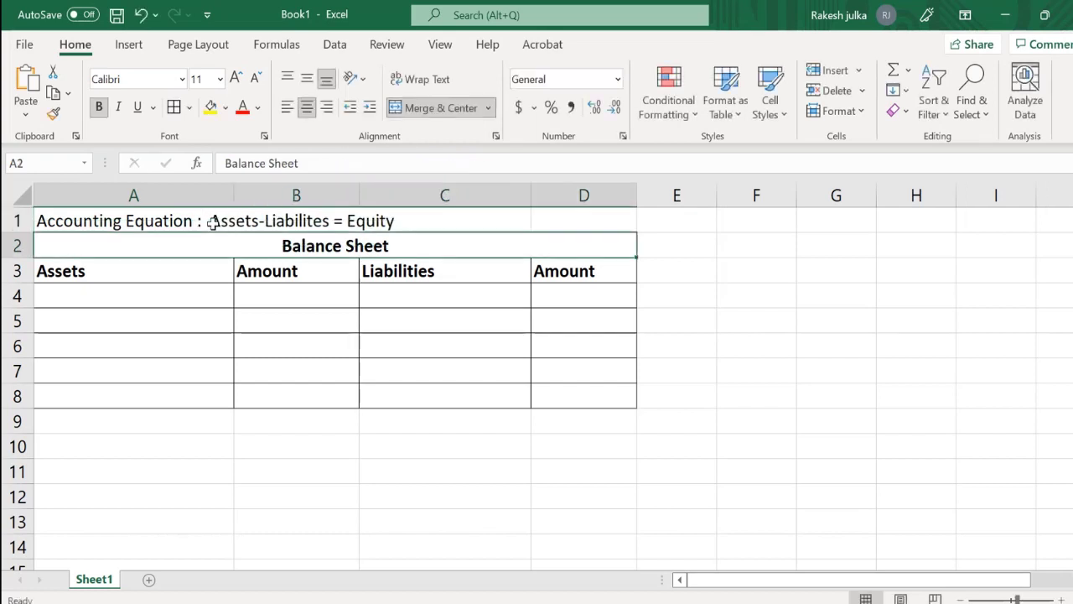
# Step: Insert an empty row above the "Balance Sheet" title in row 2
pyautogui.click(17, 245)
pyautogui.rightClick(17, 245)
pyautogui.click(69, 400)
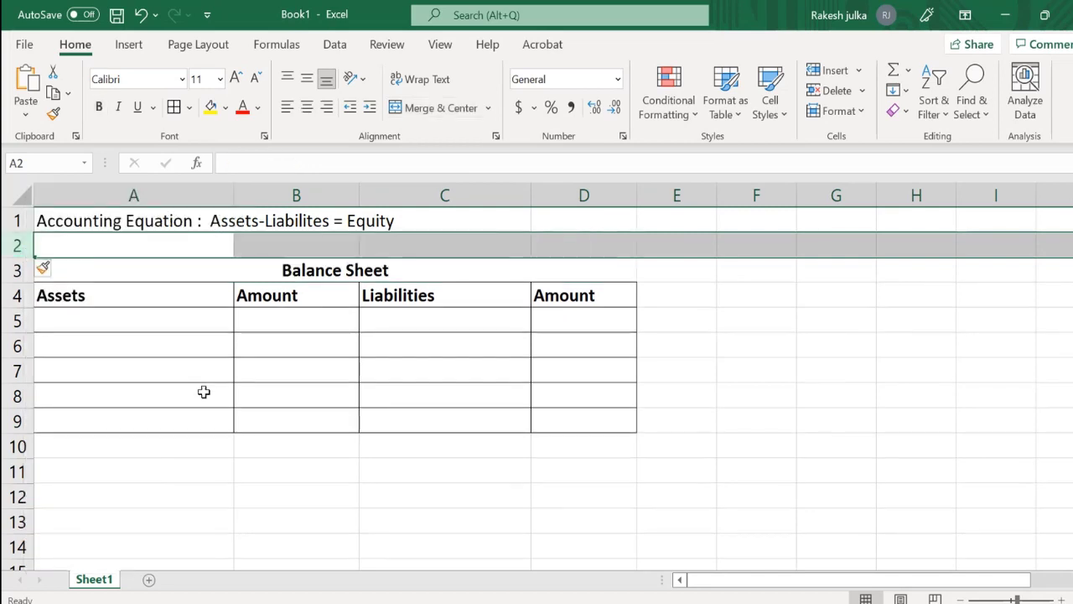
# Step: Enter the rearranged equation "Assets = Laibilites + Equity" in cell A2
pyautogui.click(144, 253)
pyautogui.write('As')
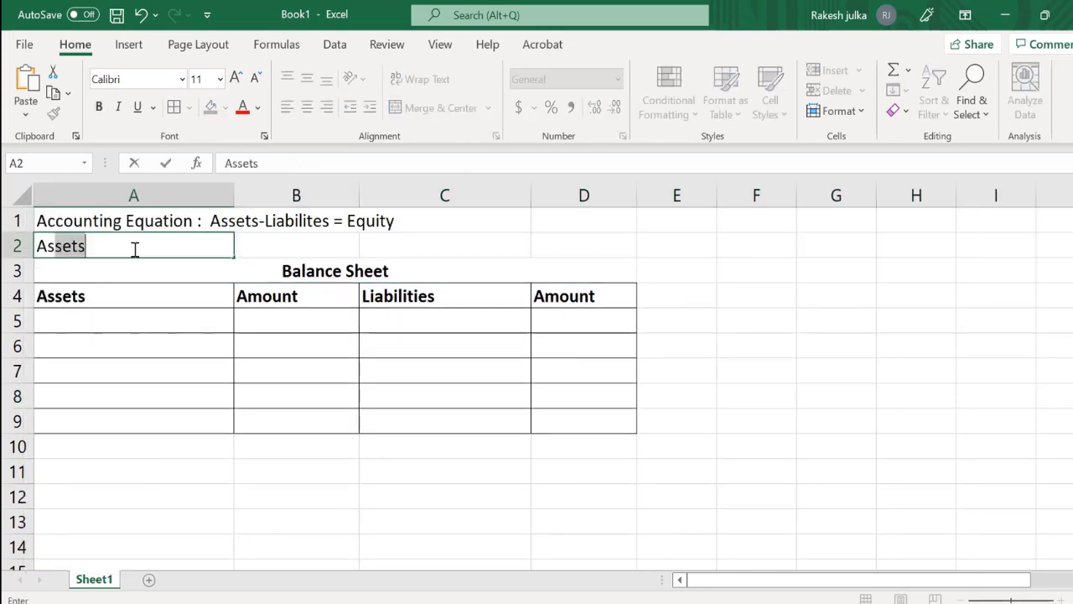
pyautogui.write('sets = ')
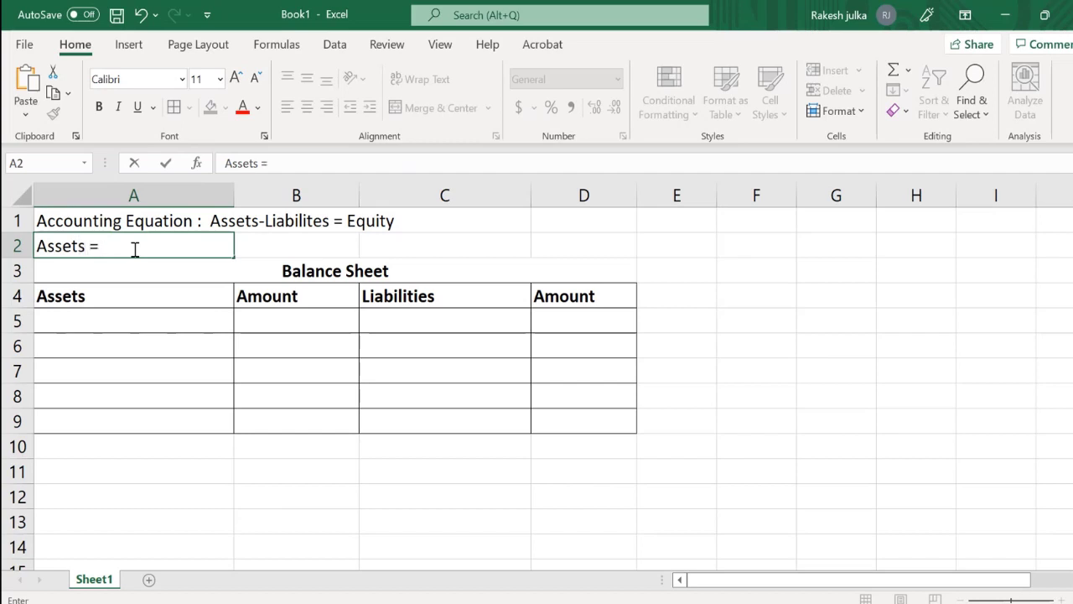
pyautogui.write('Laibilites +')
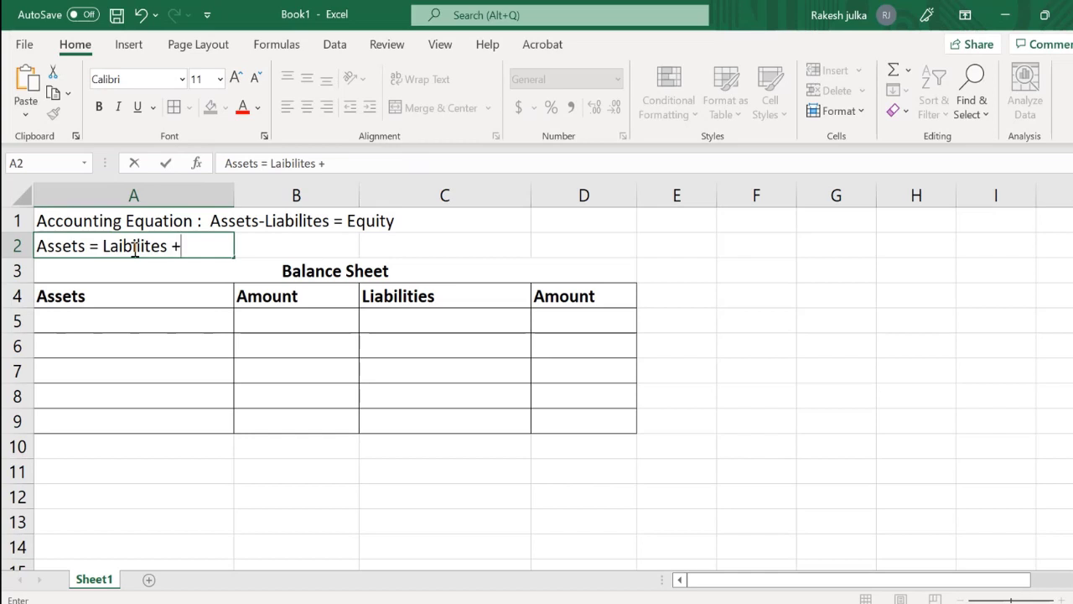
pyautogui.write(' Equity')
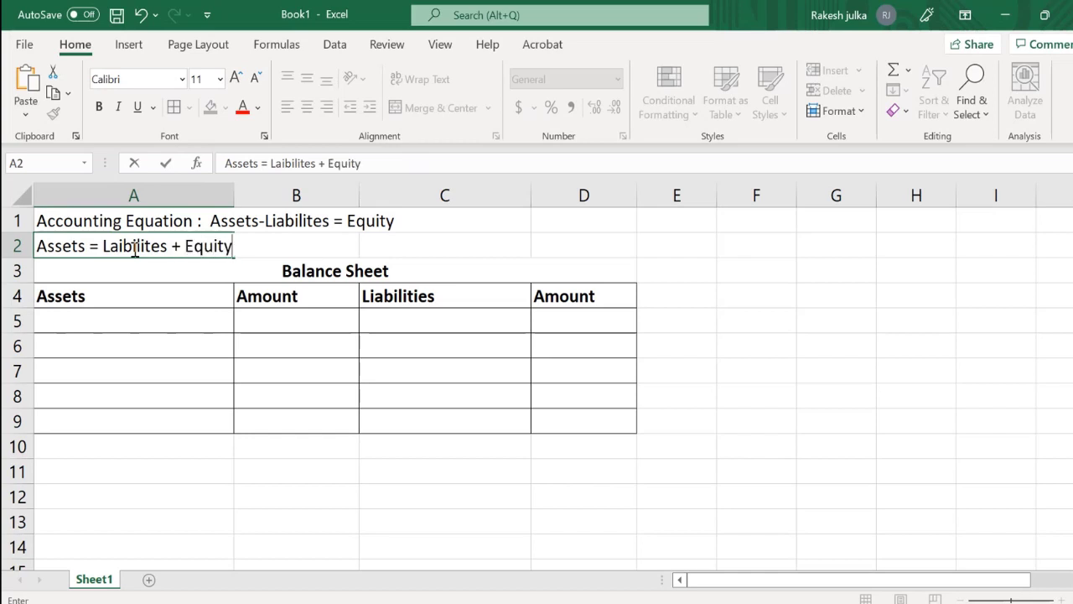
pyautogui.press('Return')
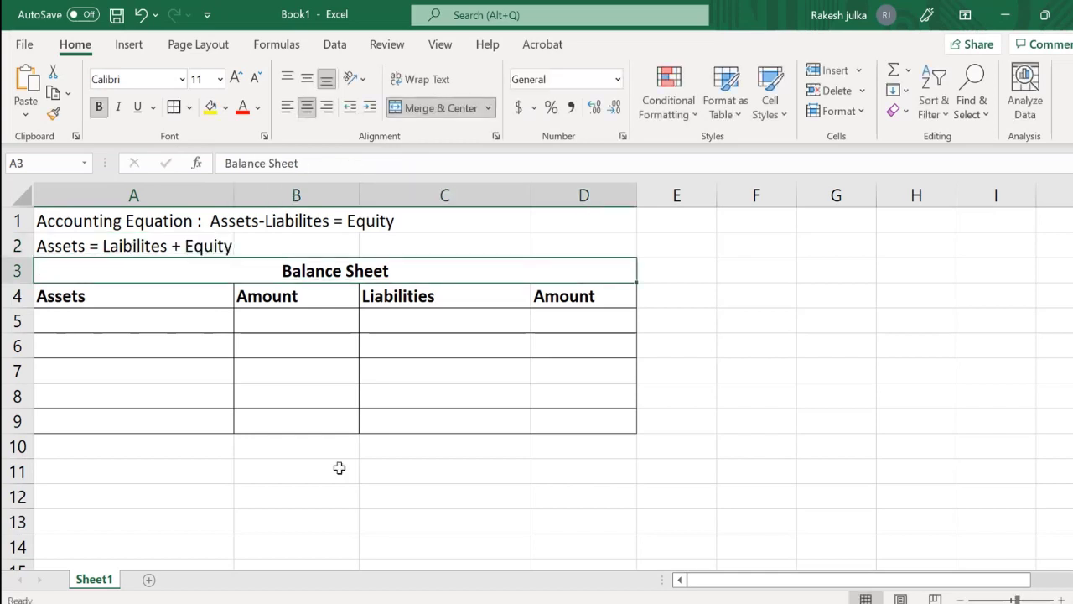
pyautogui.click(86, 220)
pyautogui.moveTo(86, 220); pyautogui.dragTo(88, 245)
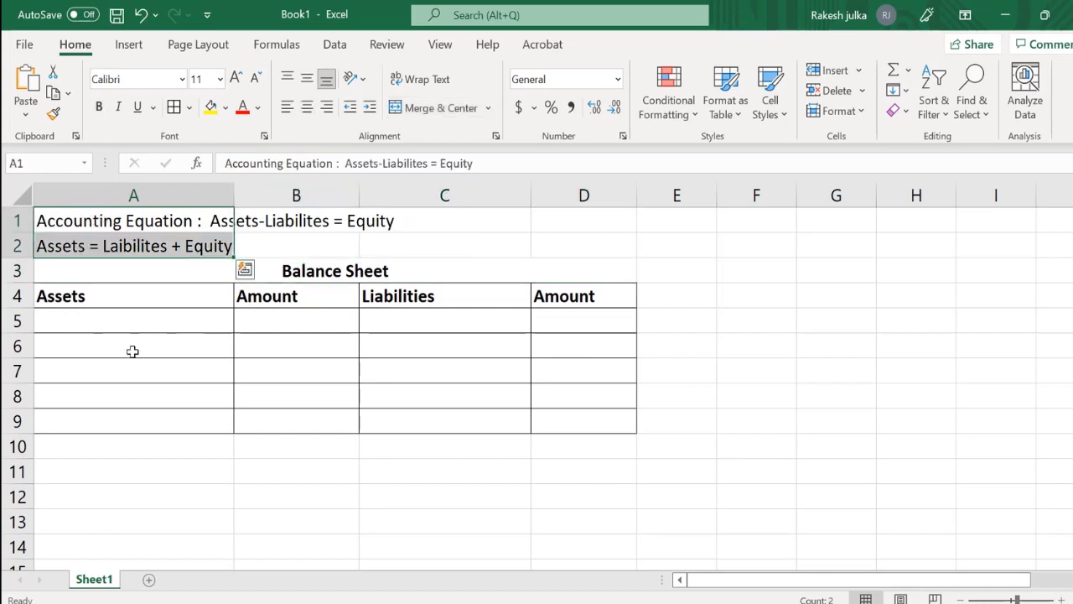
pyautogui.click(134, 348)
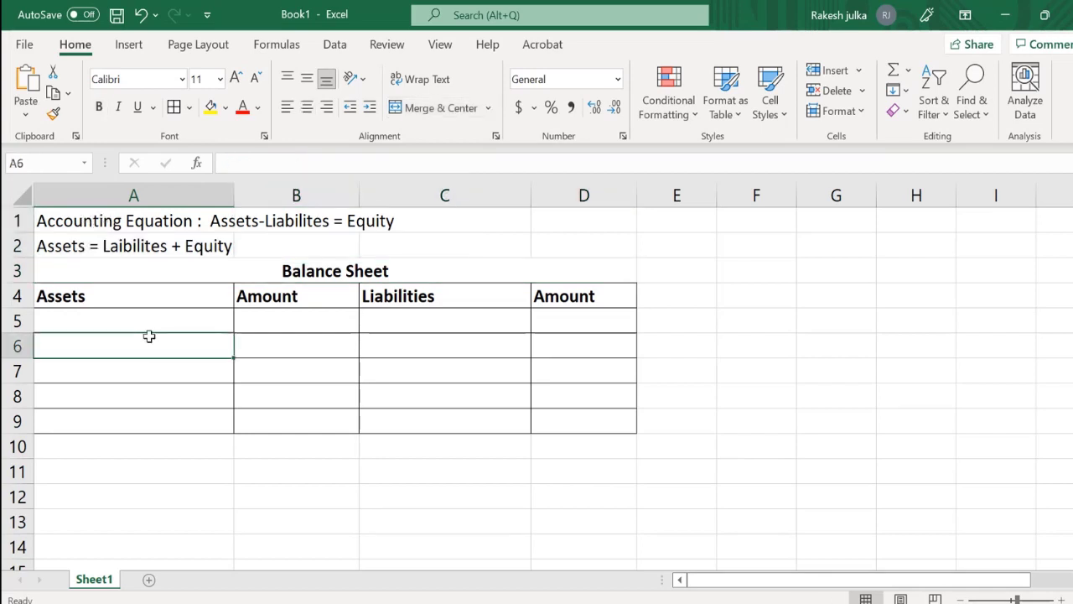
pyautogui.click(123, 475)
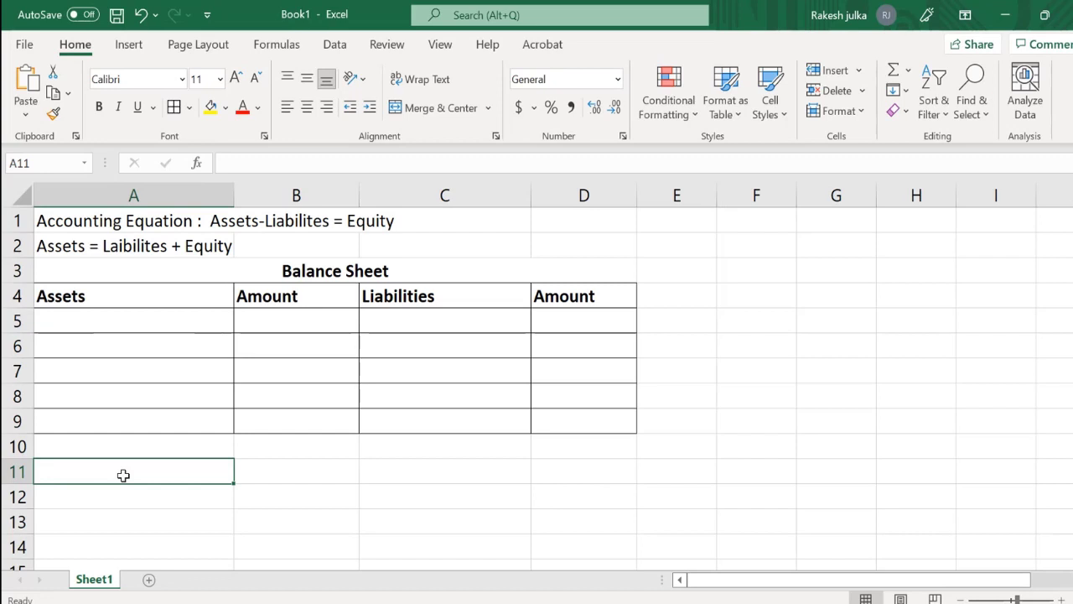
pyautogui.press('Up')
pyautogui.press('Up')
pyautogui.press('Up')
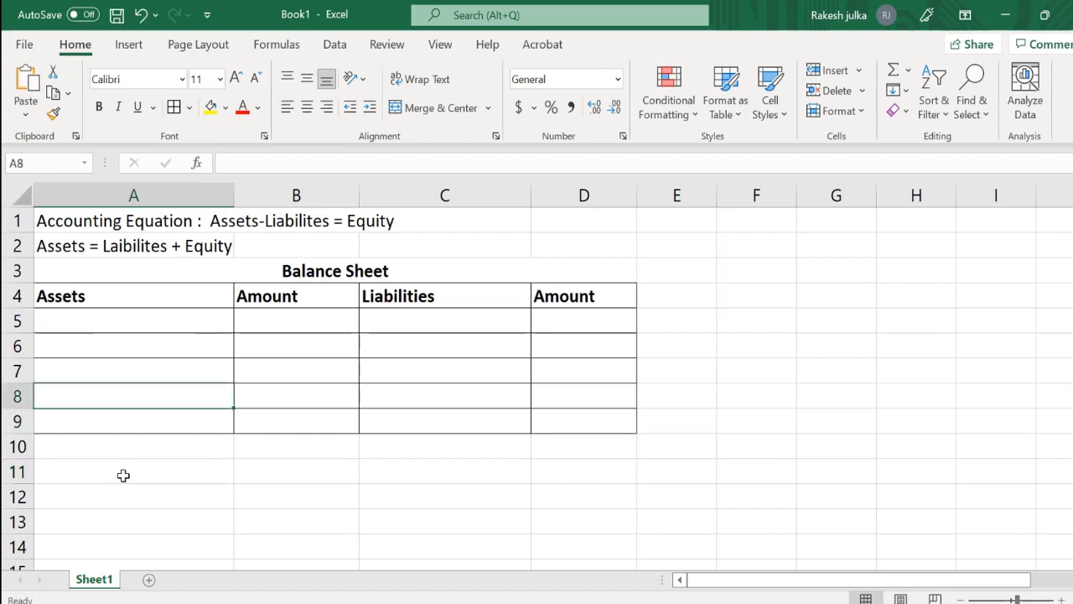
# Step: Enter the note "50000 Buniness start" in cell A11 below the balance sheet table
pyautogui.press('Down')
pyautogui.press('Down')
pyautogui.press('Down')
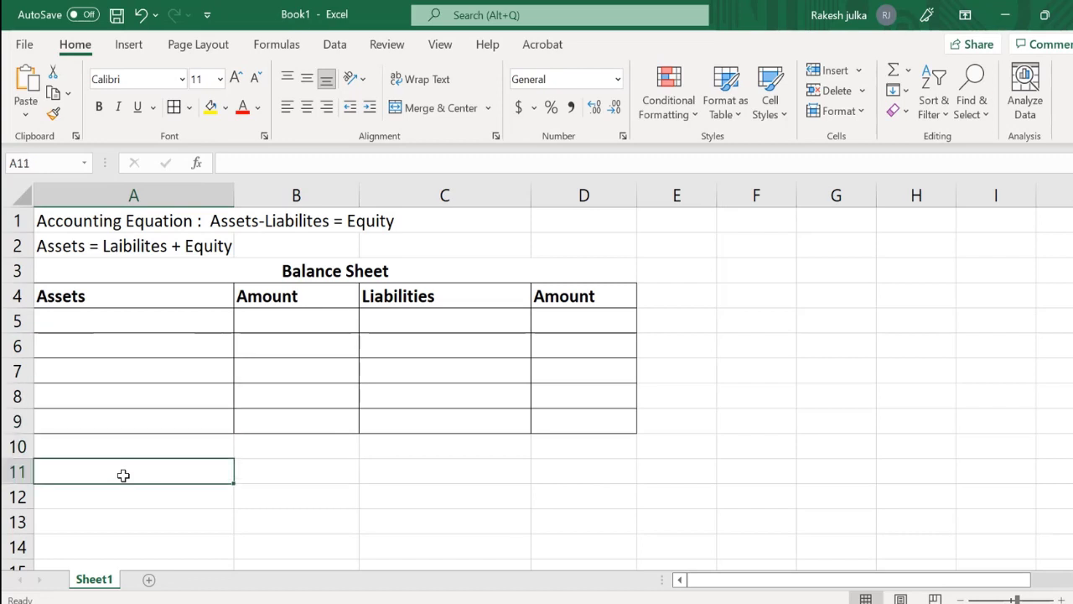
pyautogui.write('5000')
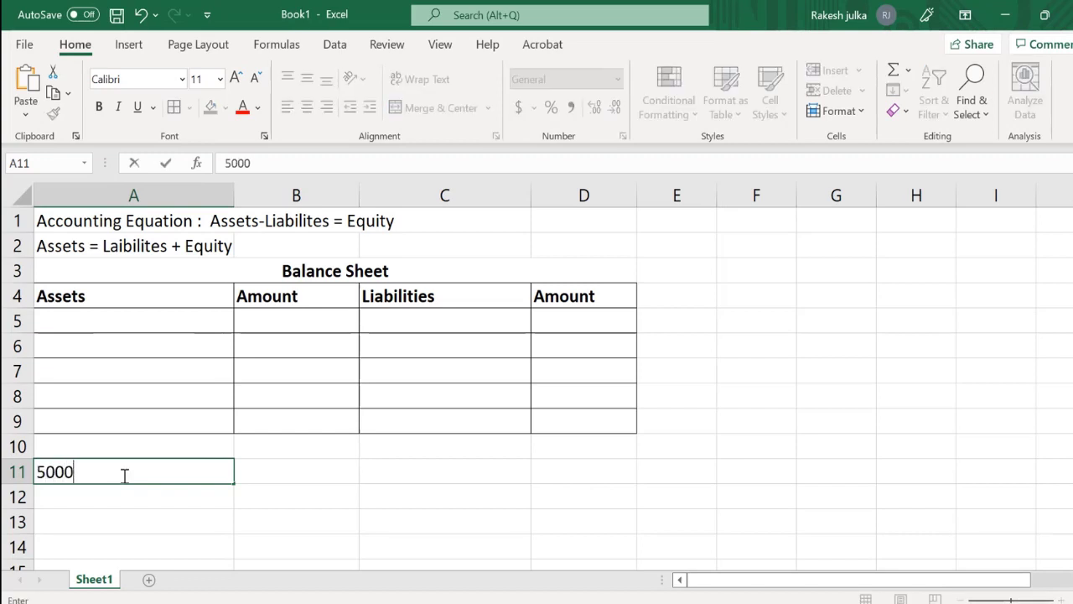
pyautogui.write('0 Bue')
pyautogui.press('BackSpace')
pyautogui.write('ness')
pyautogui.press('BackSpace')
pyautogui.press('BackSpace')
pyautogui.press('BackSpace')
pyautogui.write('iness')
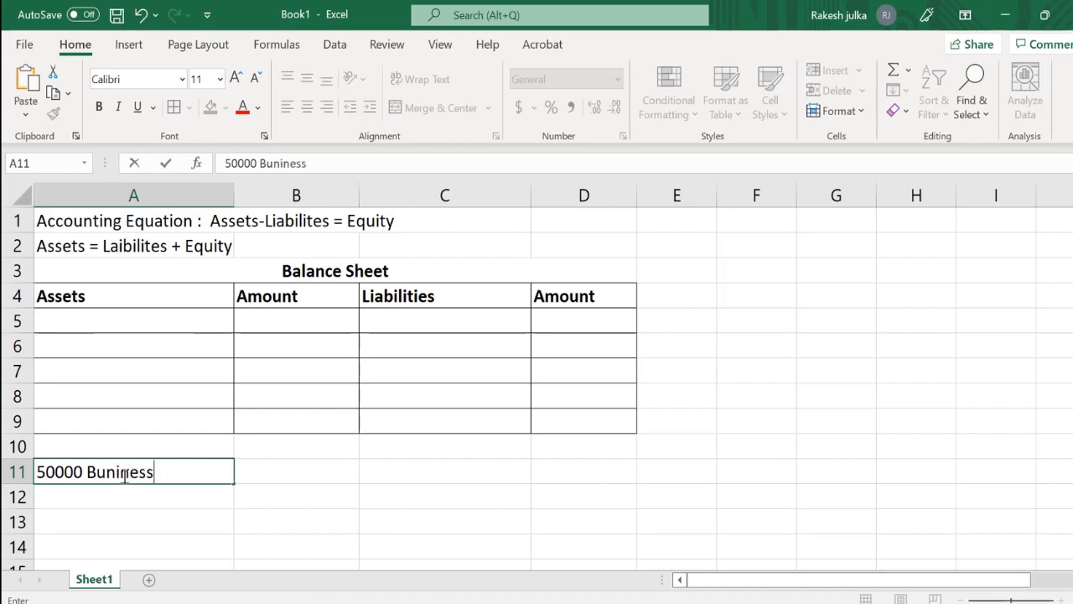
pyautogui.write(' start')
pyautogui.press('Return')
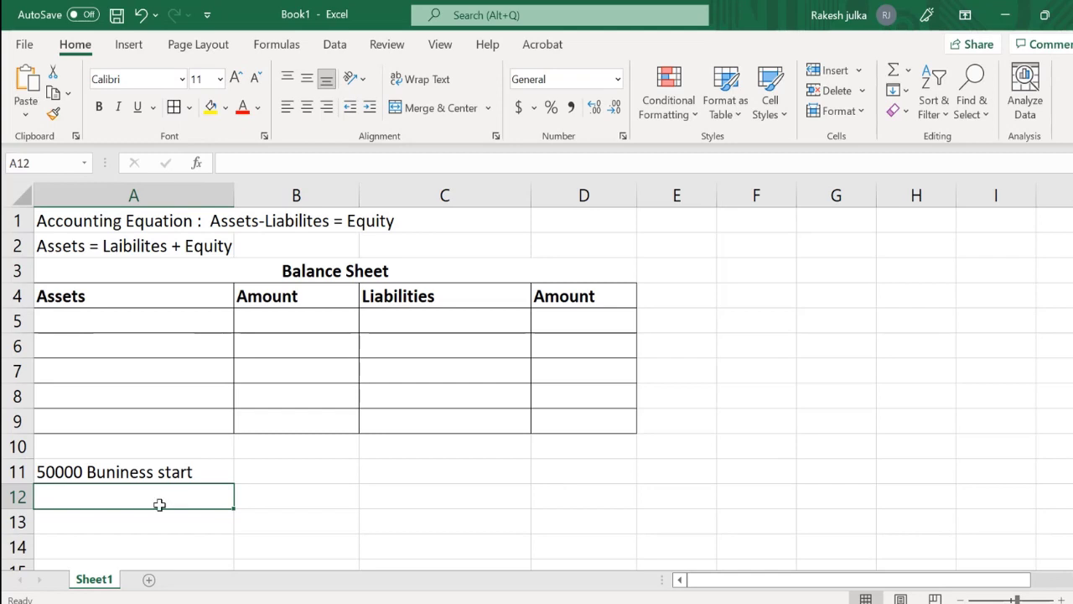
# Step: Enter "We have bank balance" in cell A12 with the amount 20000 in B12
pyautogui.scroll(-1, 148, 515)
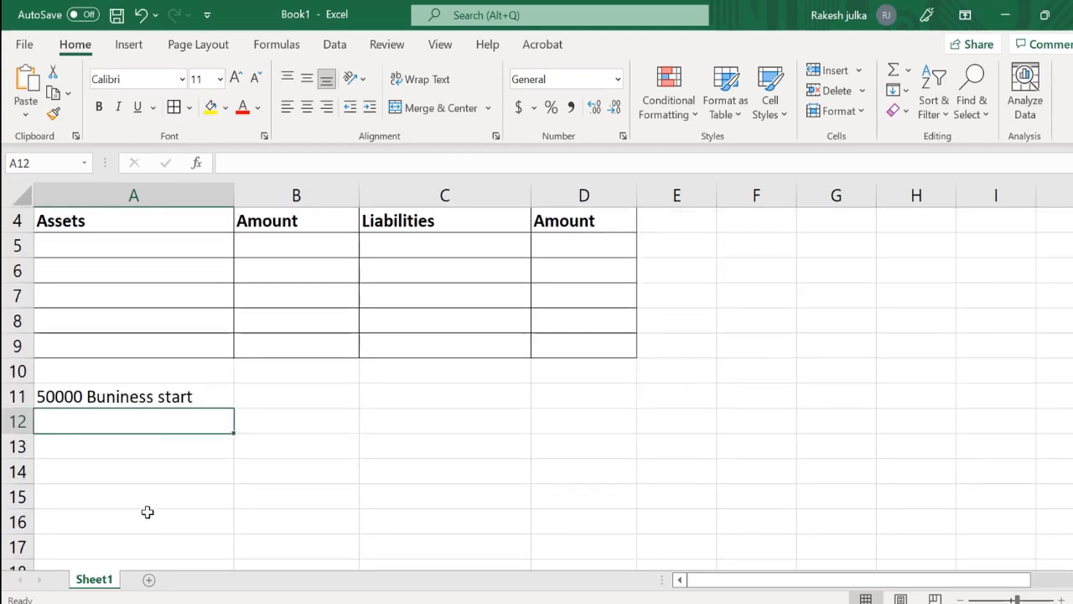
pyautogui.scroll(1, 149, 510)
pyautogui.click(316, 498)
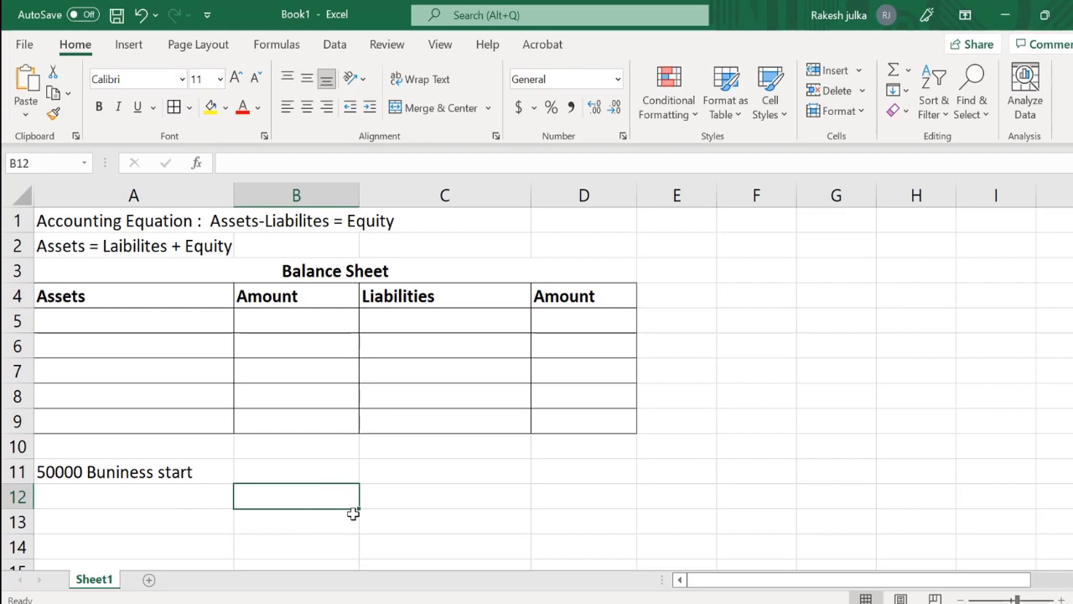
pyautogui.press('Left')
pyautogui.write('We have')
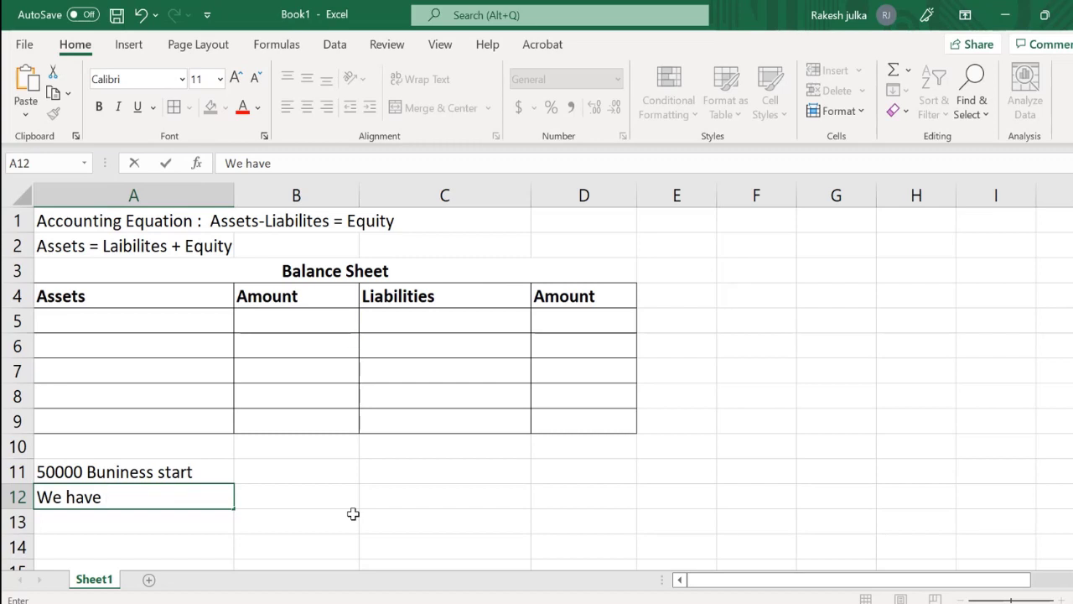
pyautogui.write('bank balance')
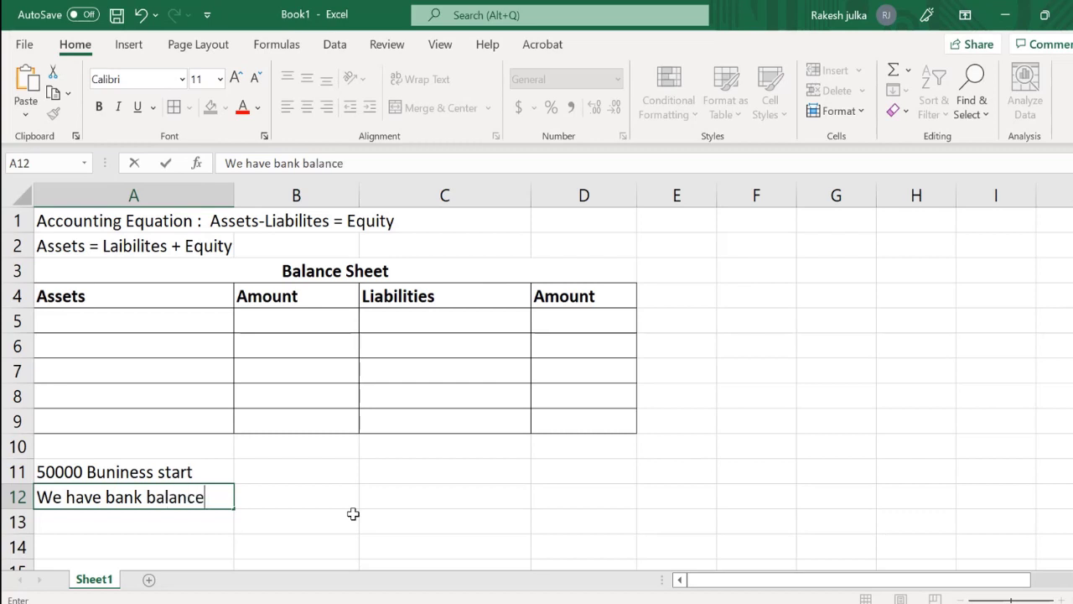
pyautogui.press('Tab')
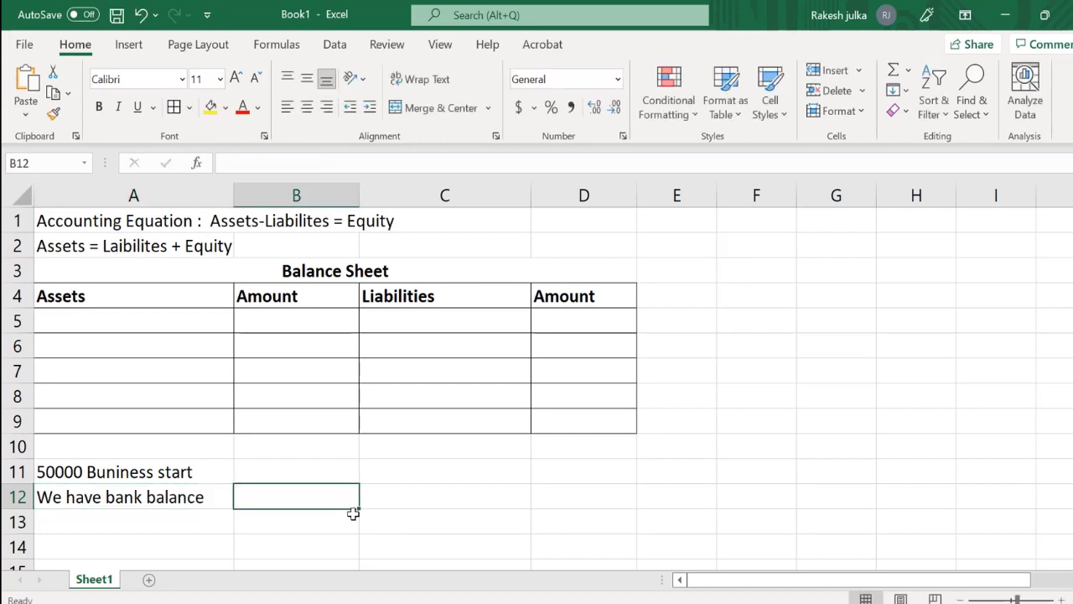
pyautogui.write('20000')
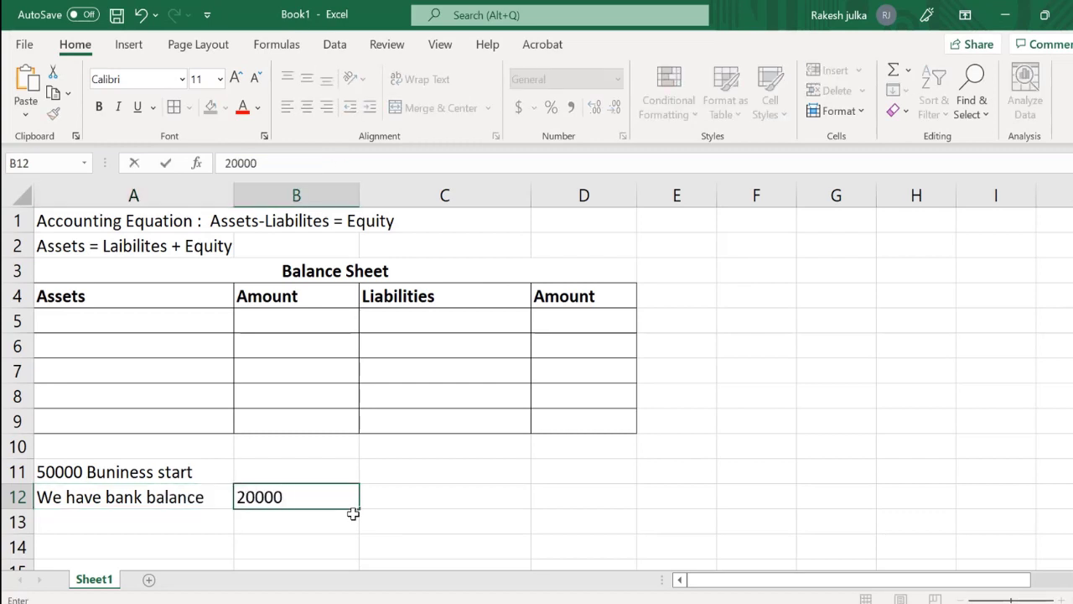
pyautogui.press('Return')
pyautogui.press('Up')
pyautogui.press('Down')
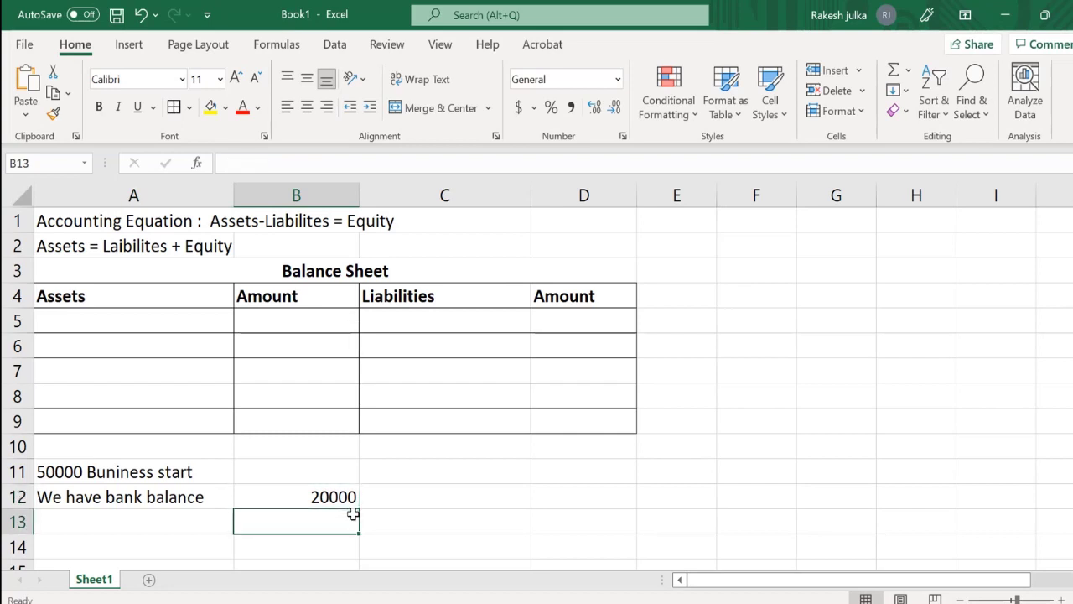
# Step: Enter "Bank Loan" in cell A13 with the amount 25000 in B13
pyautogui.press('Left')
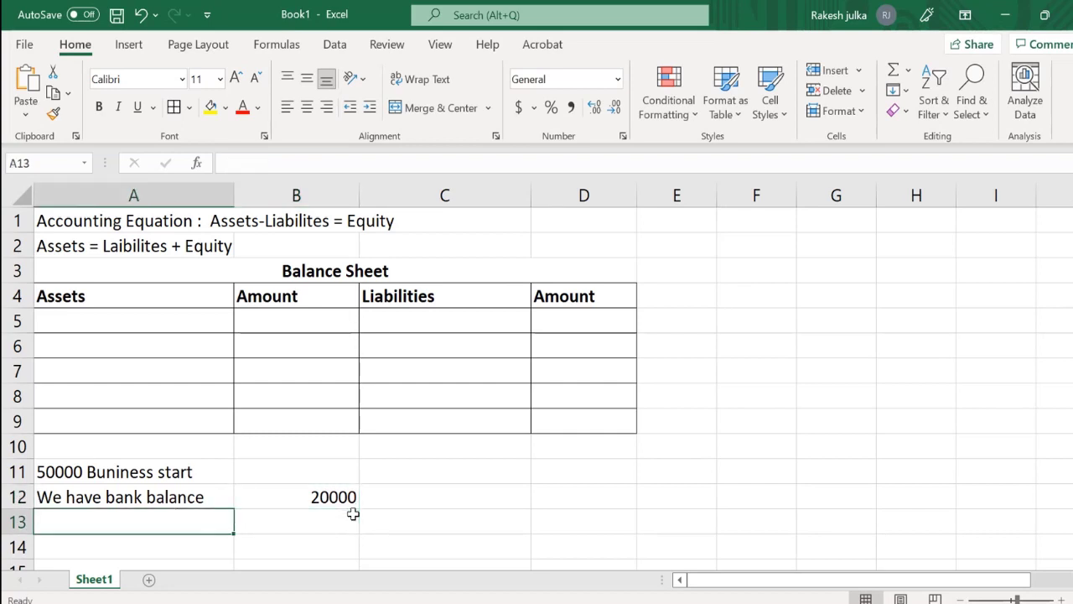
pyautogui.write('Bank Loa')
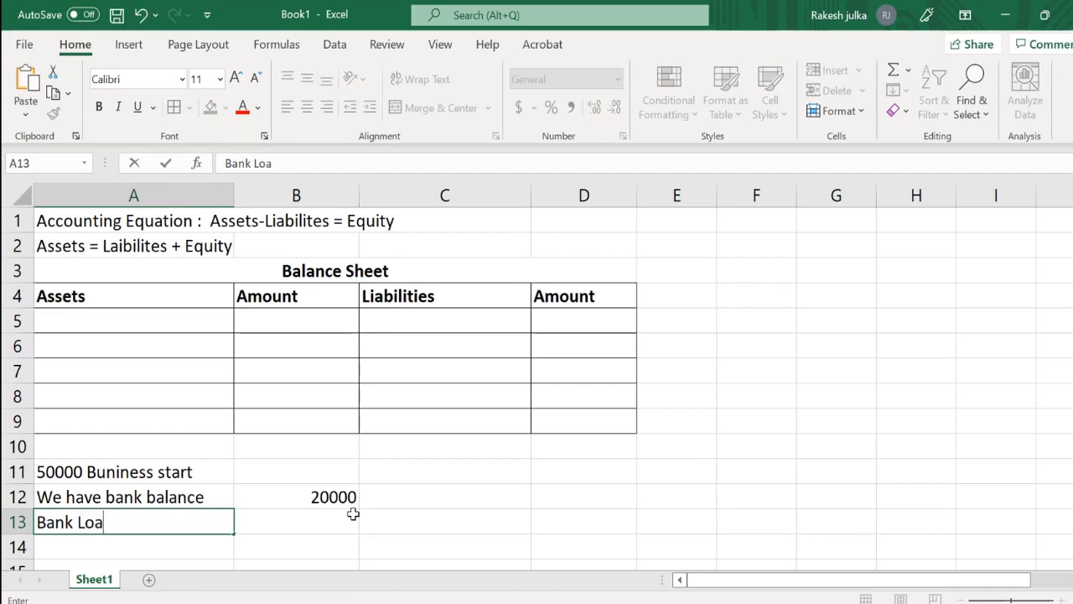
pyautogui.write('n')
pyautogui.press('Right')
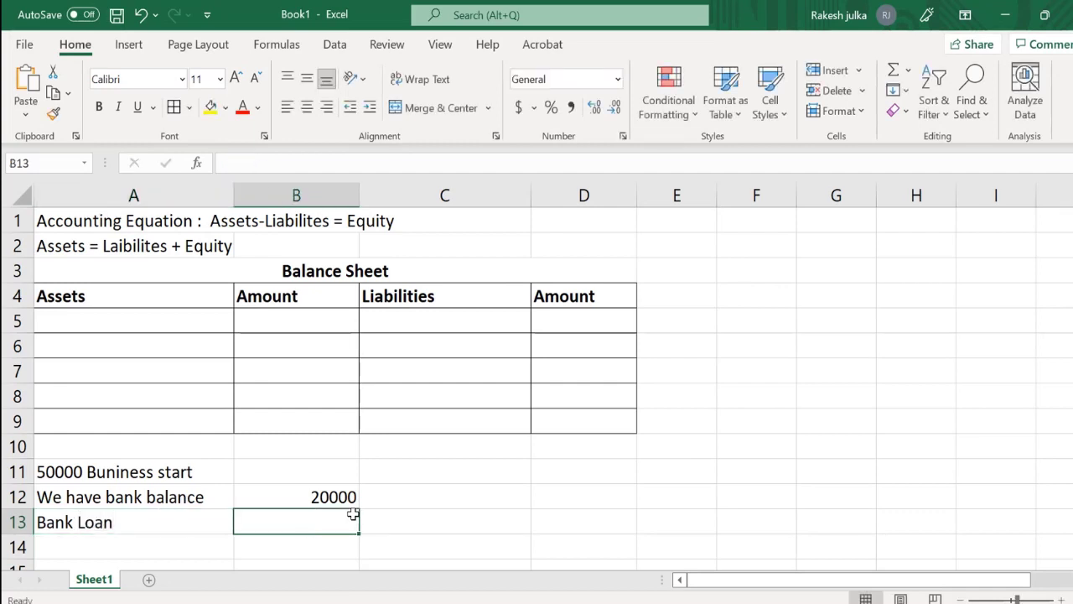
pyautogui.write('25000')
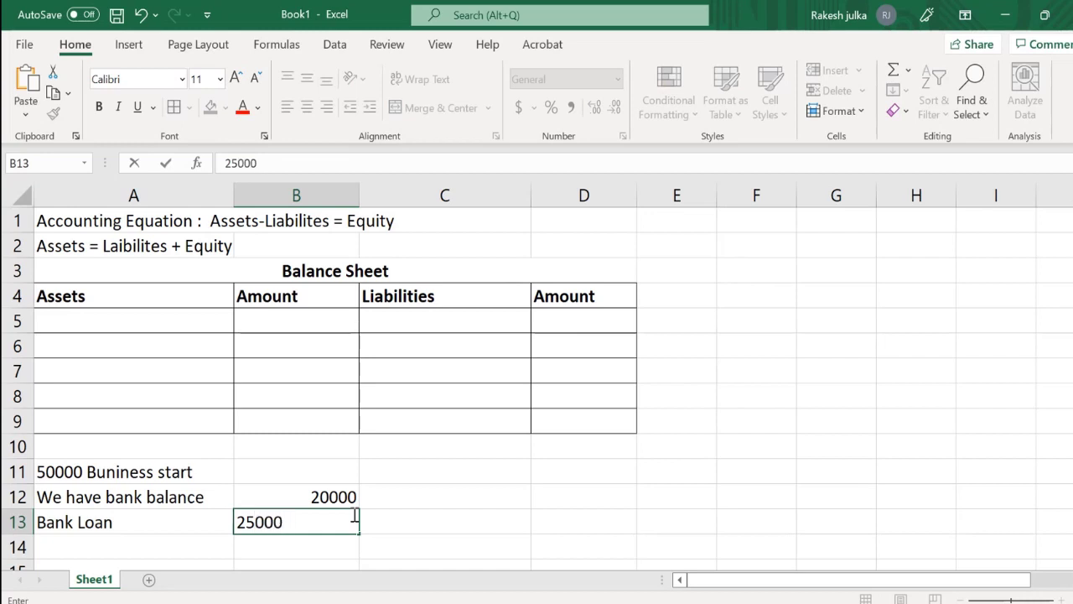
pyautogui.press('Return')
pyautogui.click(353, 515)
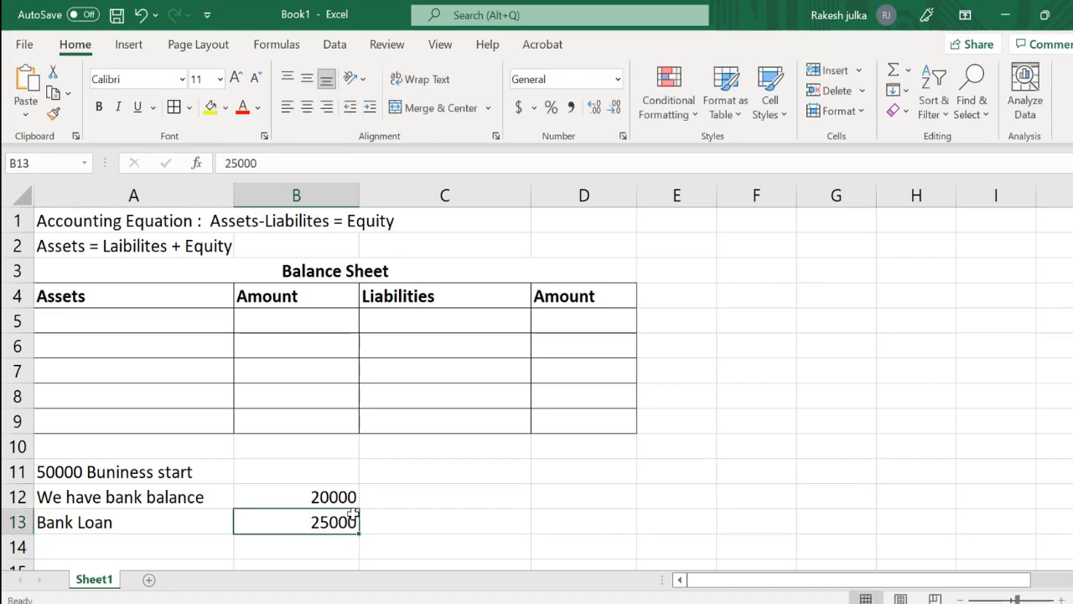
# Step: Enter a "Loan from" label with the lender's first name in cell A14 and the amount 5000 in B14
pyautogui.press('Down')
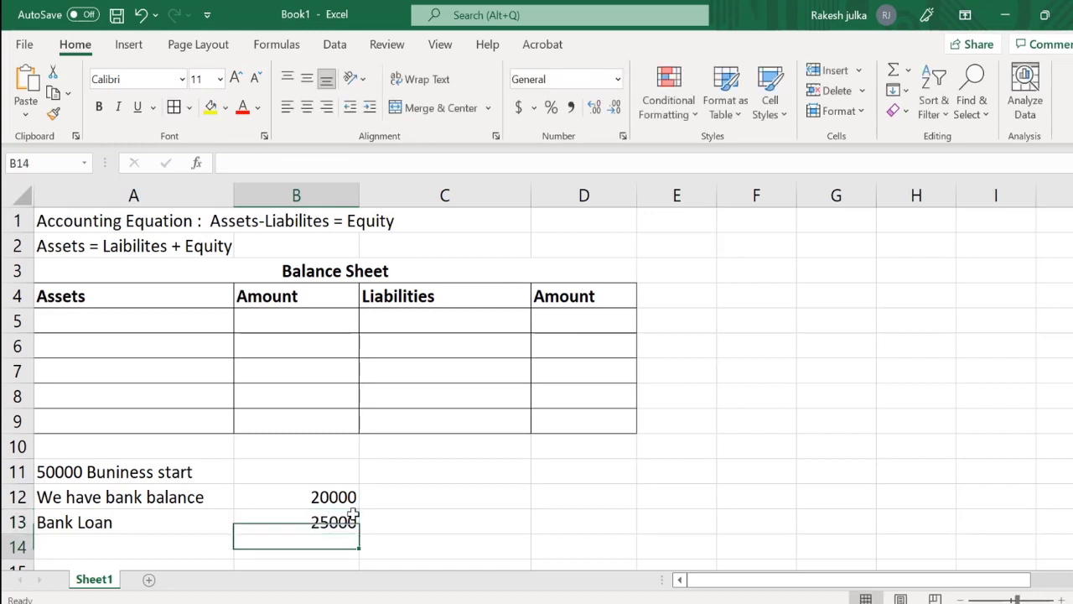
pyautogui.press('Left')
pyautogui.press('Right')
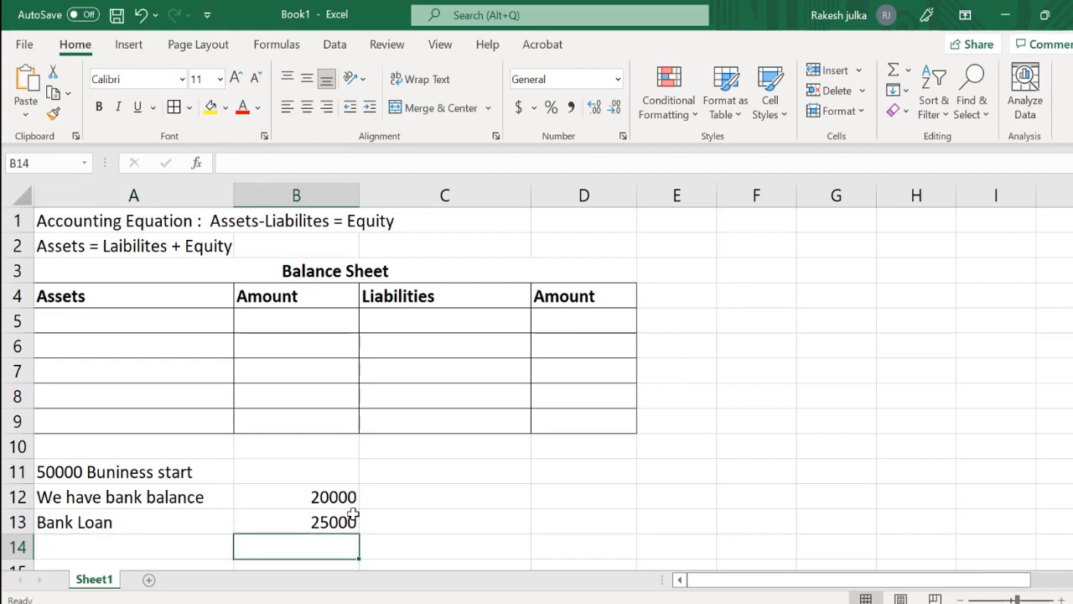
pyautogui.write('5000')
pyautogui.press('Left')
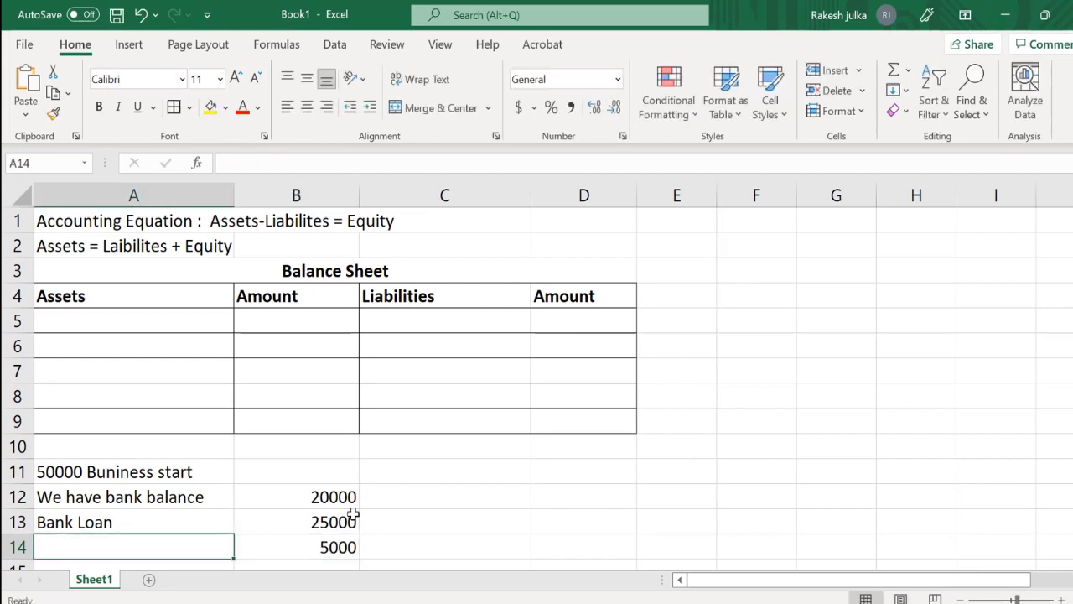
pyautogui.write('Loan from')
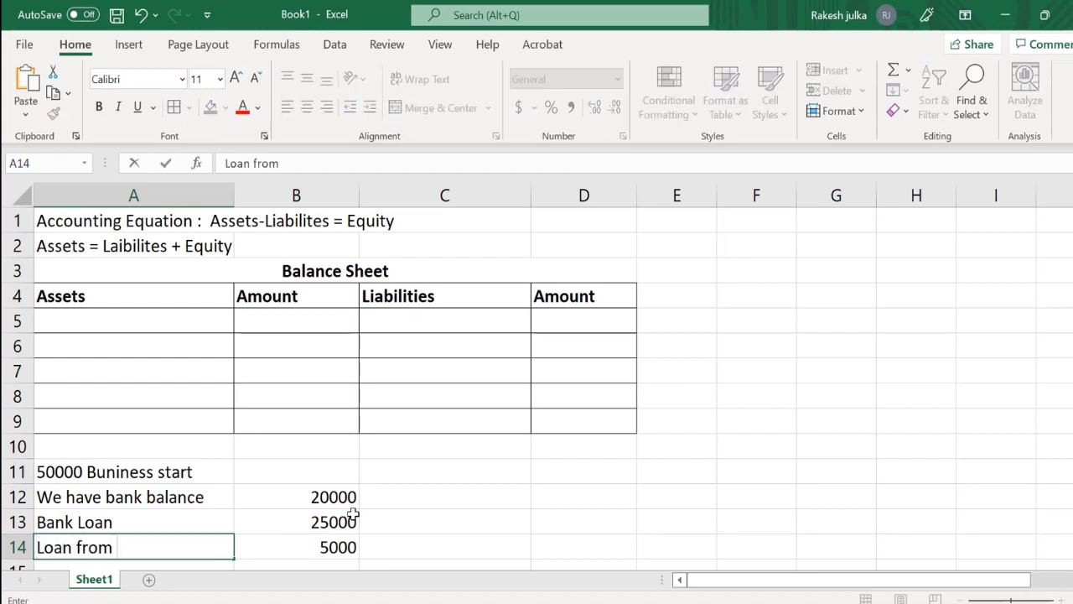
pyautogui.write(' John')
pyautogui.press('Tab')
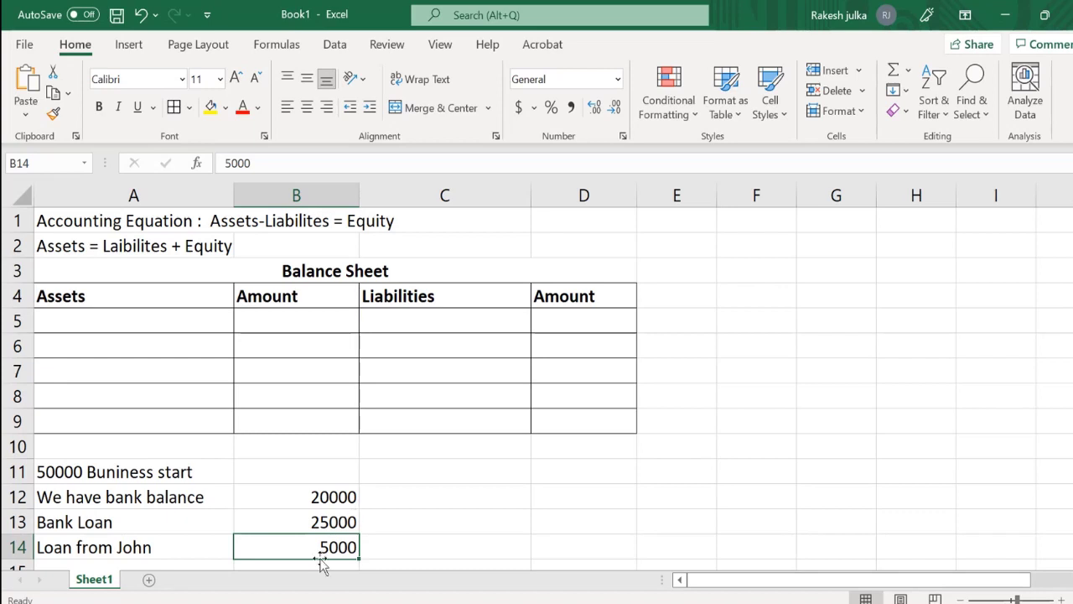
# Step: Total the amounts B12:B14 with a sum in cell B15 and make the total bold
pyautogui.click(387, 559)
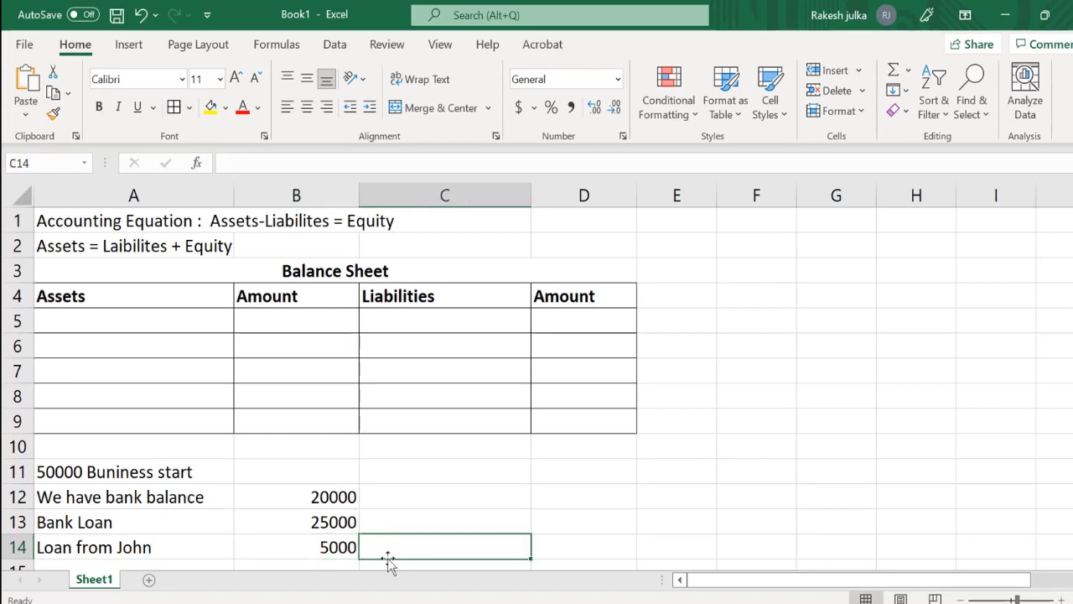
pyautogui.scroll(-1, 327, 513)
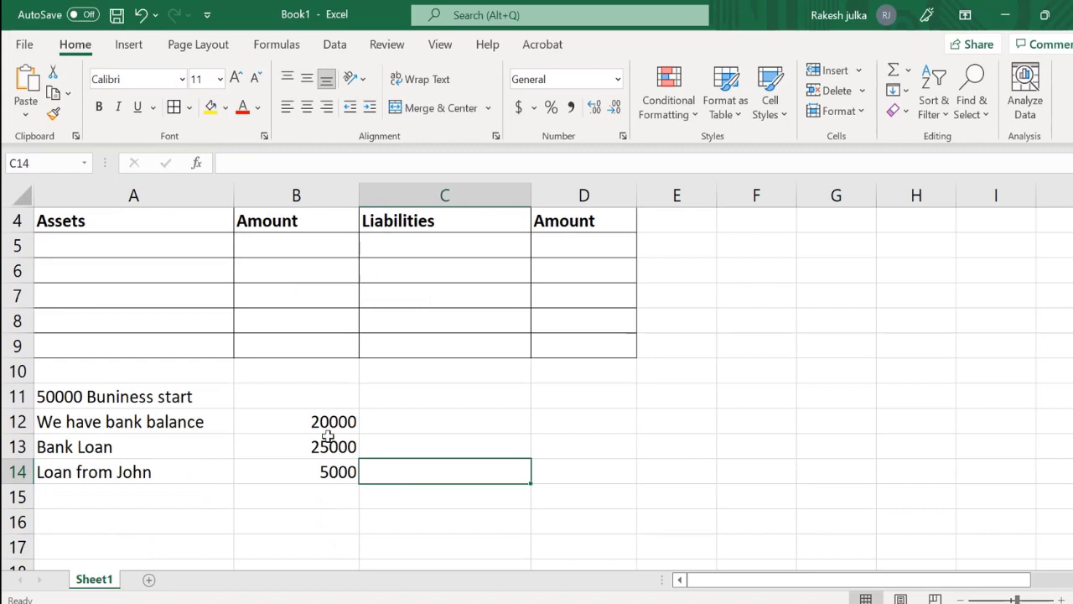
pyautogui.moveTo(327, 423); pyautogui.dragTo(323, 492)
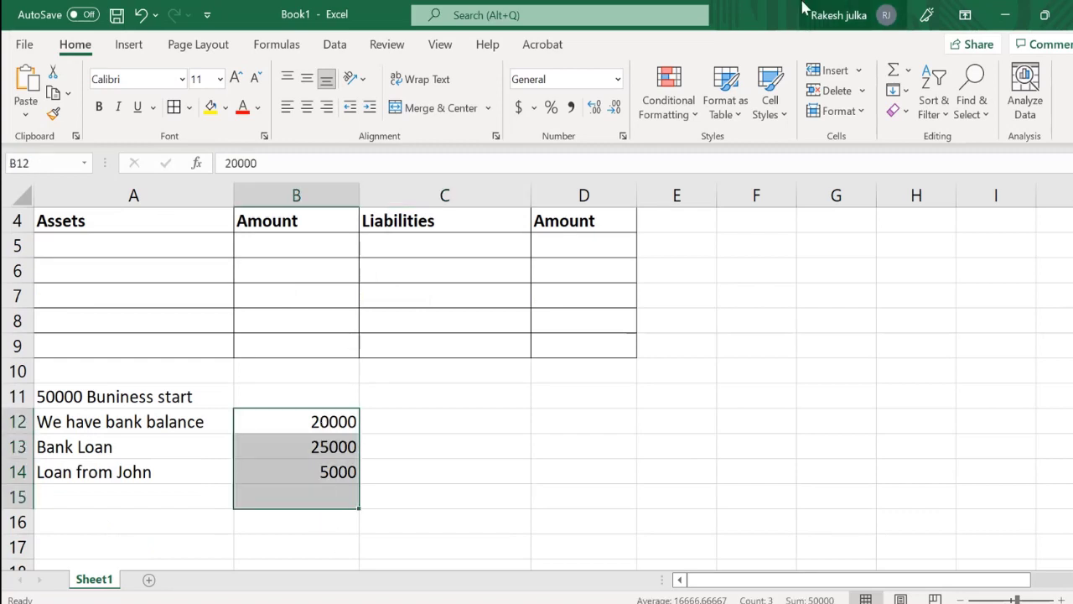
pyautogui.click(892, 70)
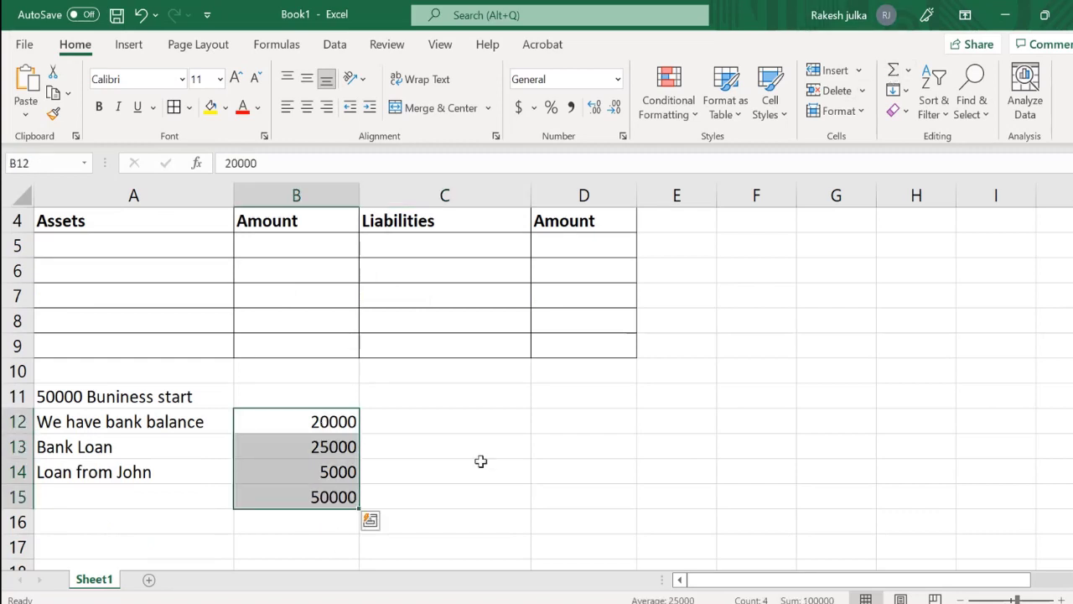
pyautogui.click(332, 498)
pyautogui.hotkey('ctrl', 'b')
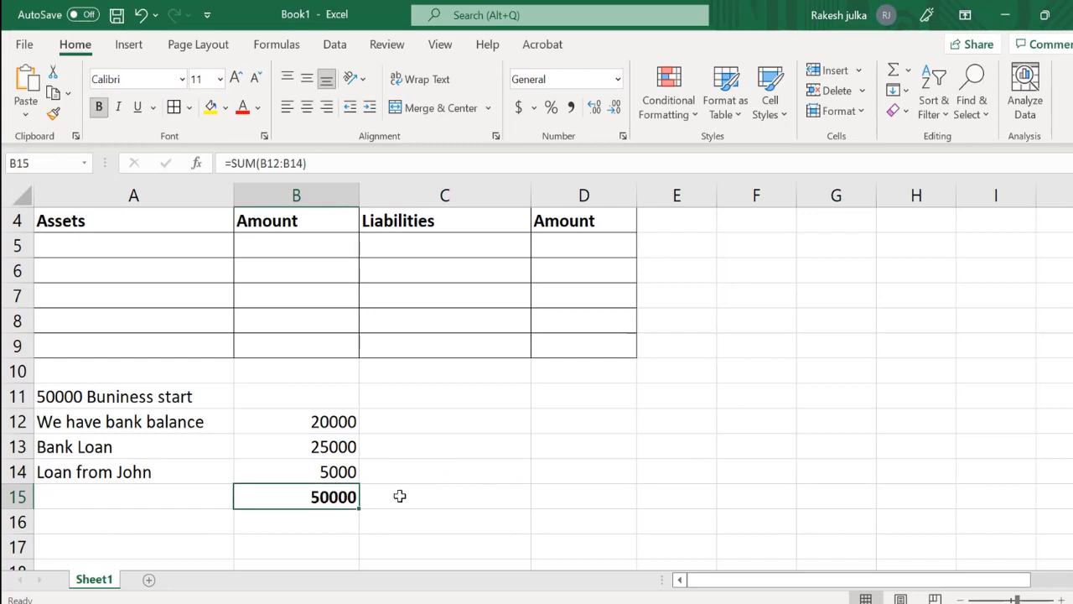
pyautogui.click(420, 487)
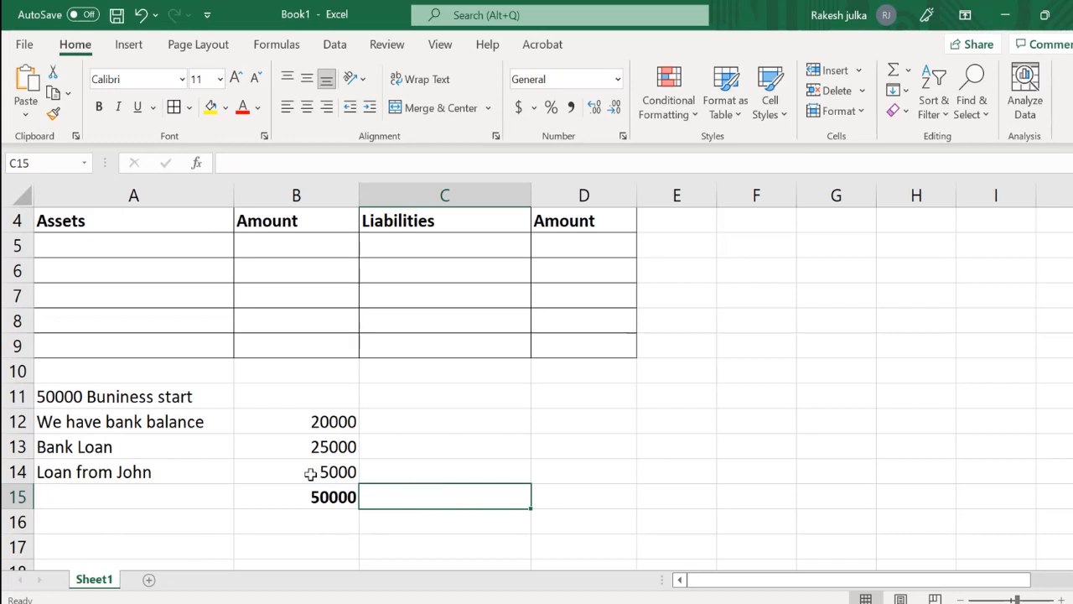
# Step: Enter the heading "Current Assets" in cell A5 under Assets and format it bold and underlined
pyautogui.scroll(1, 214, 463)
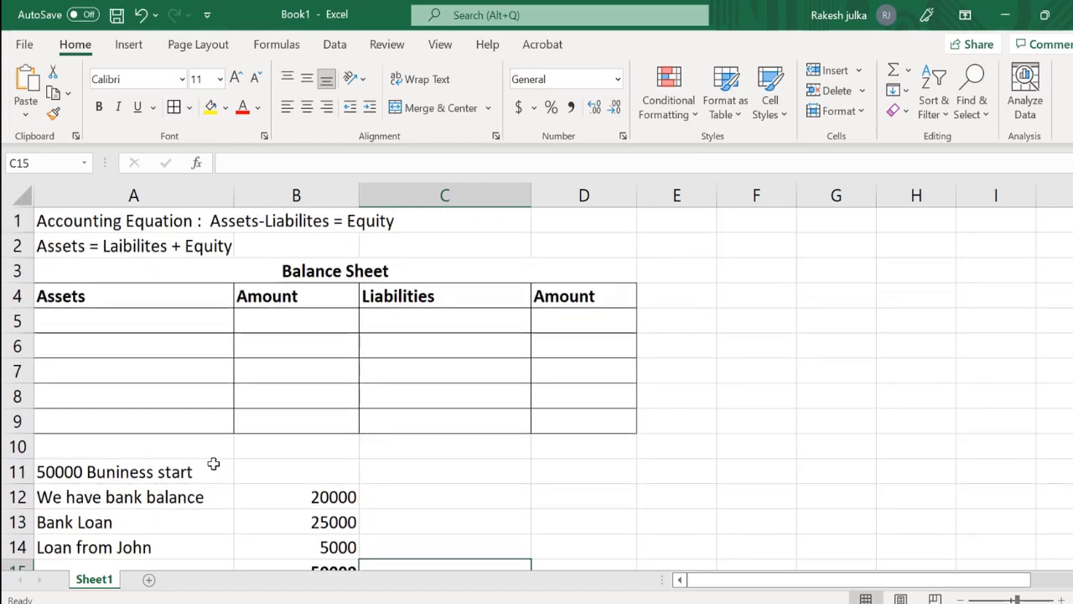
pyautogui.click(166, 322)
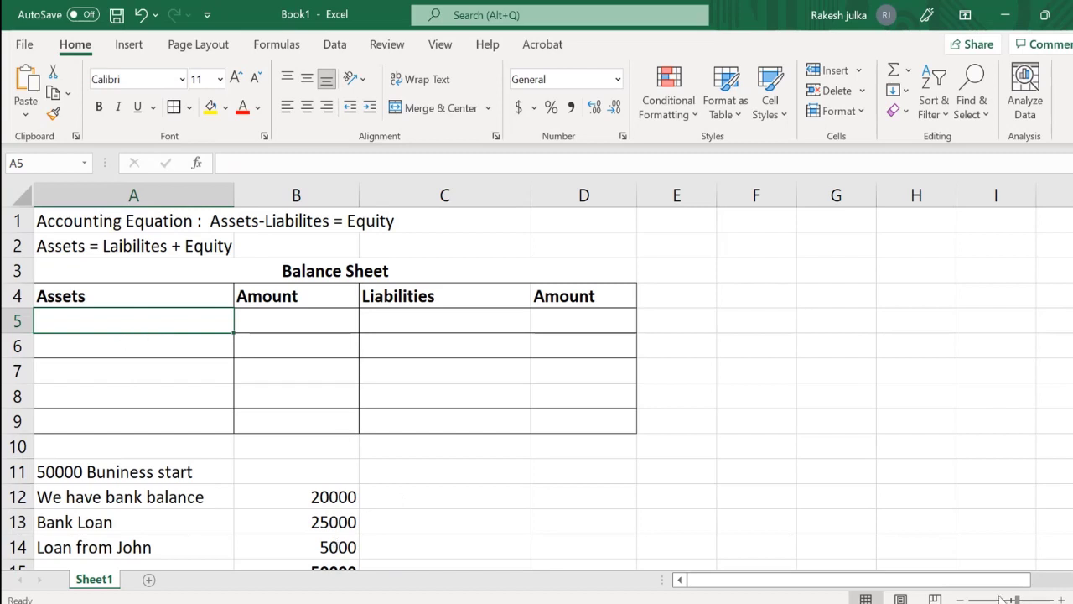
pyautogui.write('Cur')
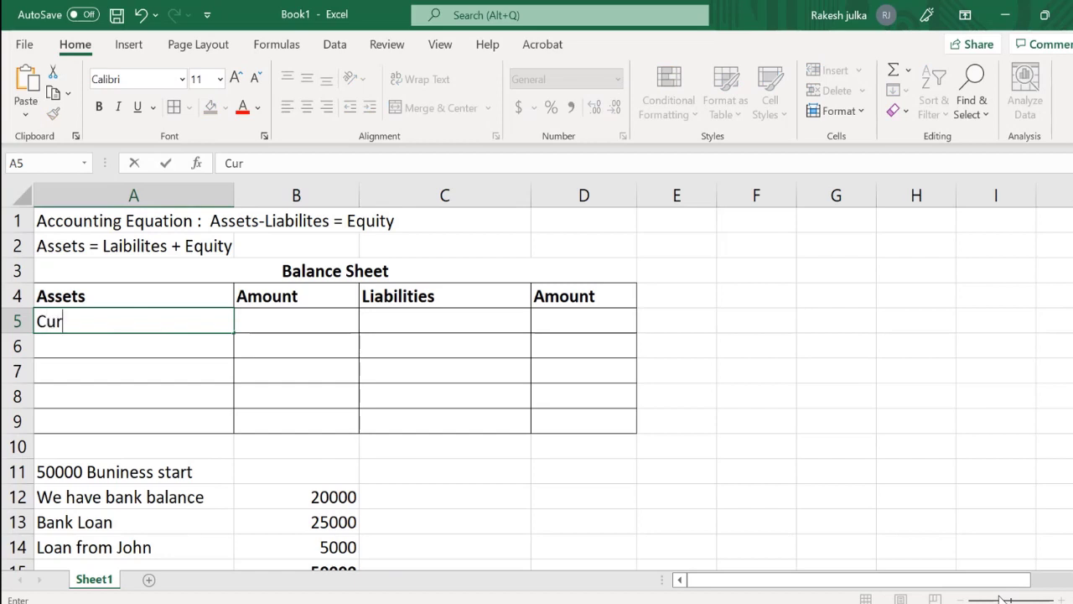
pyautogui.write('rent Ass')
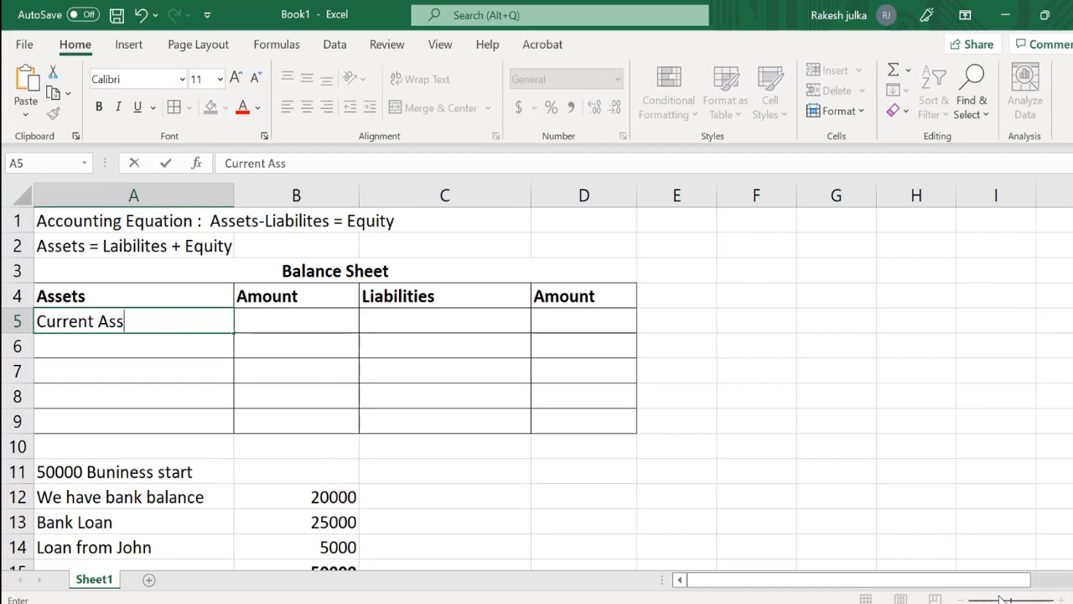
pyautogui.write('ets')
pyautogui.press('Tab')
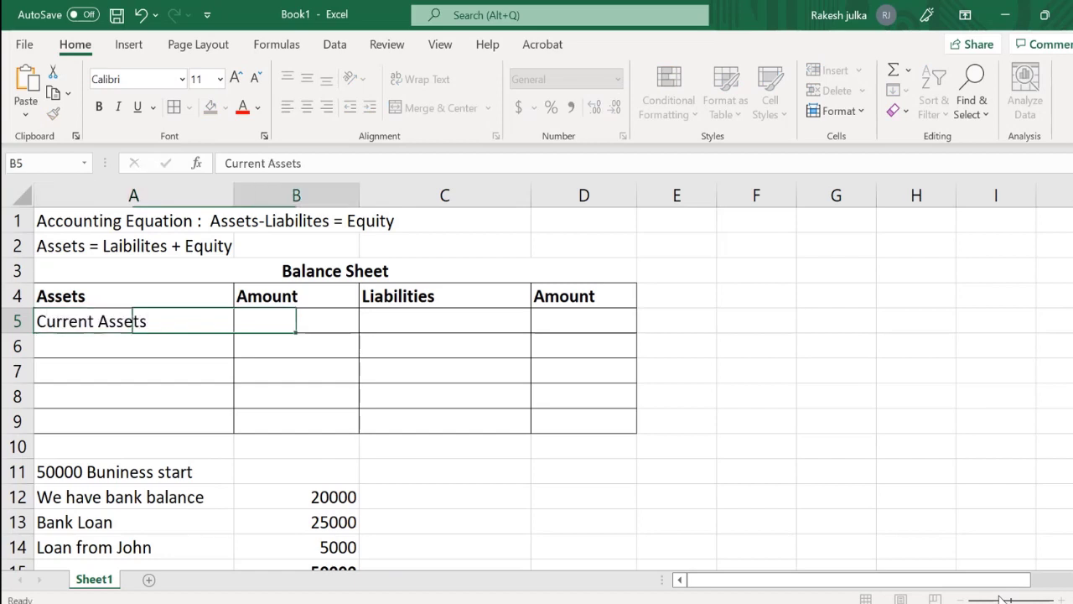
pyautogui.press('Left')
pyautogui.hotkey('ctrl', 'b')
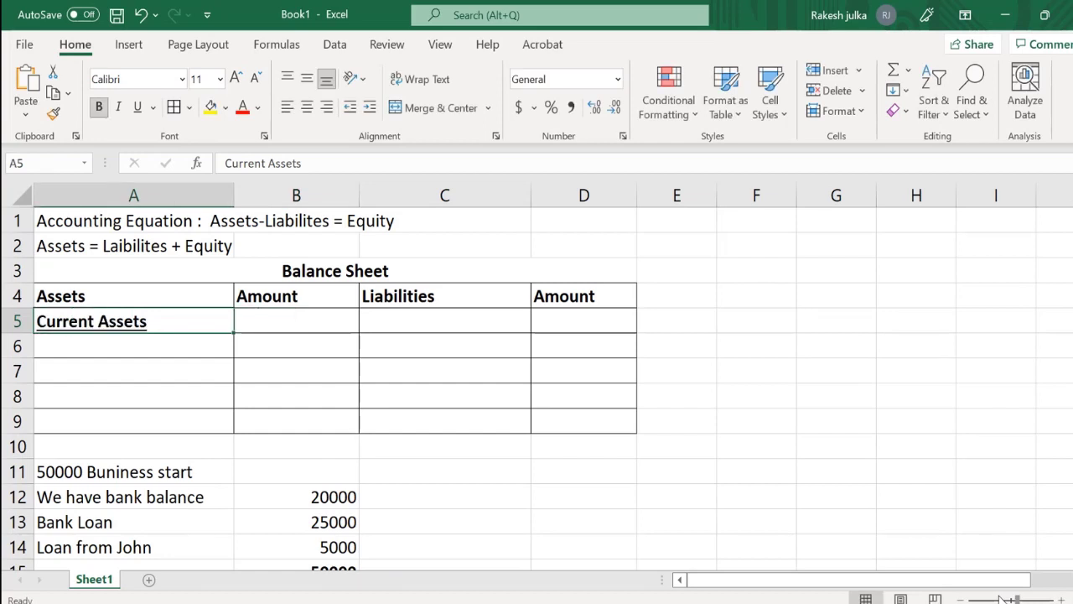
pyautogui.hotkey('ctrl', 'u')
# Step: Enter "Cash" in cell A6 as the first current asset
pyautogui.press('Down')
pyautogui.write('Cash')
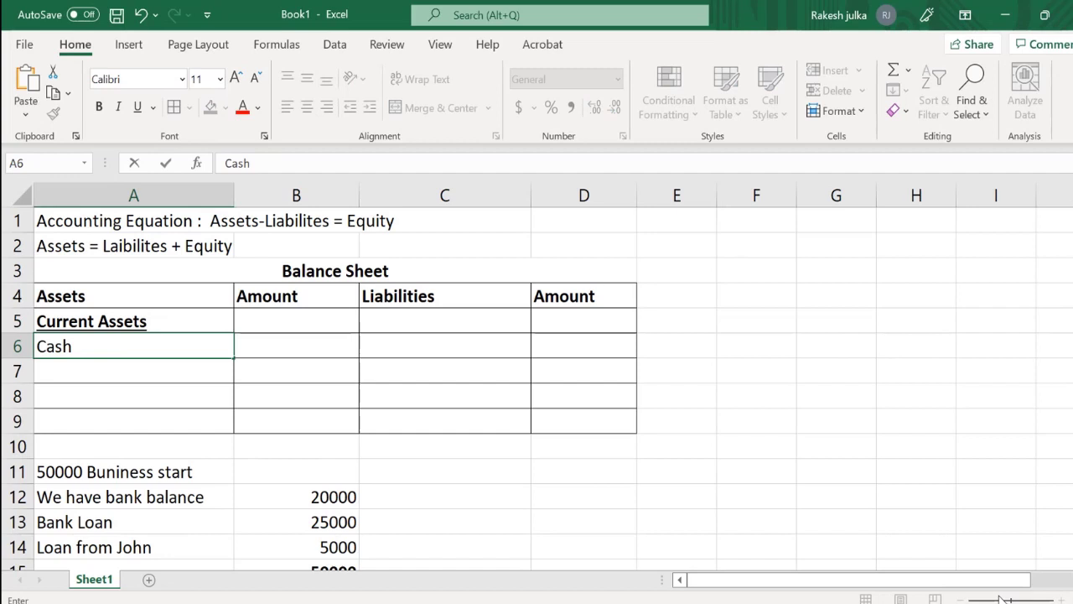
pyautogui.press('Tab')
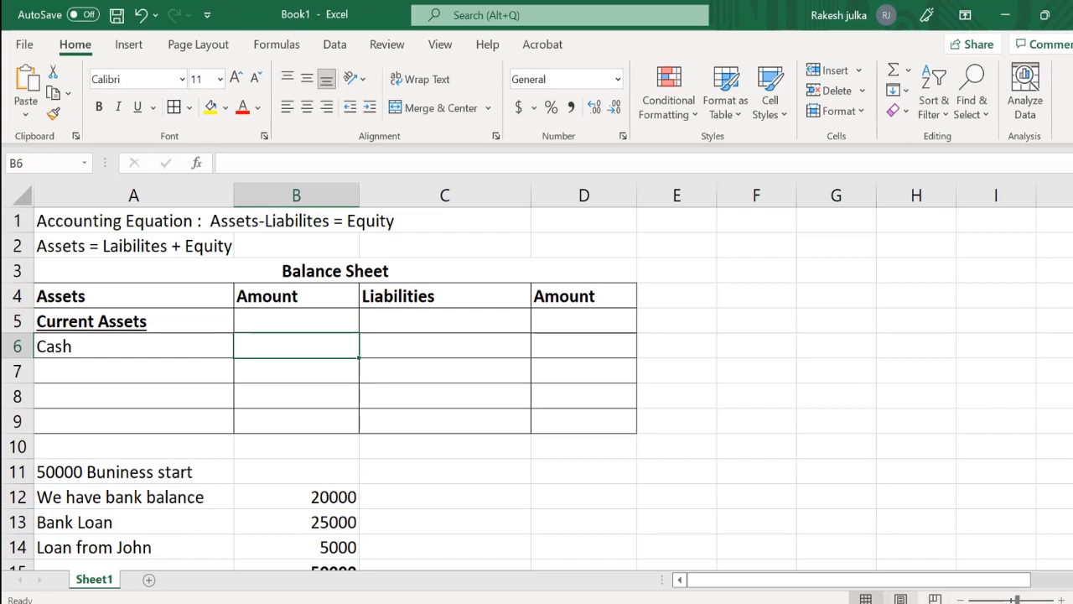
# Step: Append "- Cash" to the personal loan label in cell A14
pyautogui.doubleClick(179, 546)
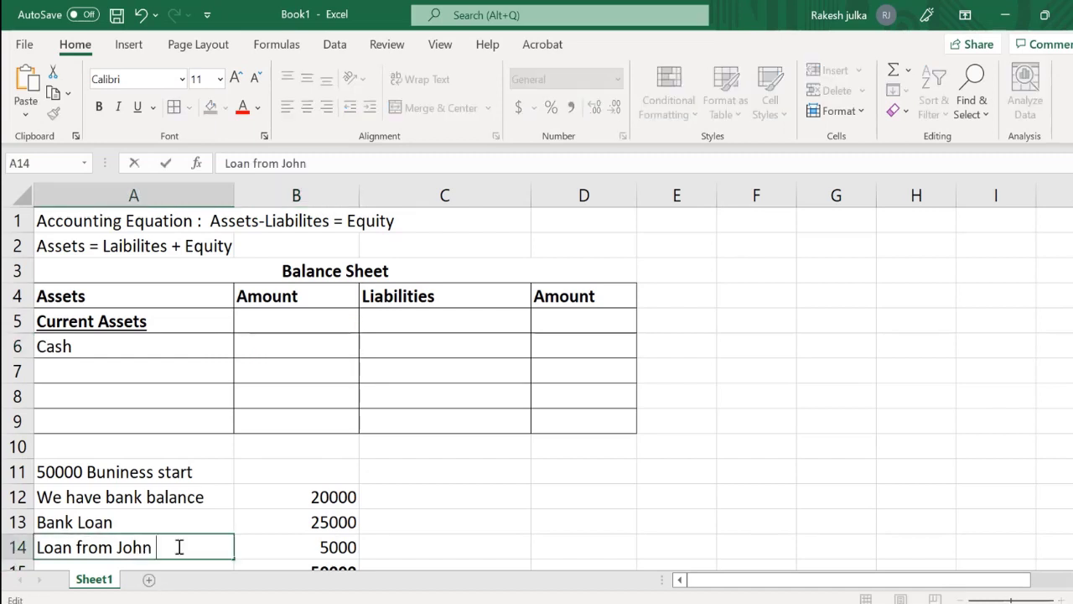
pyautogui.write('- Cash')
pyautogui.hotkey('ctrl', 'Return')
pyautogui.press('Return')
# Step: Enter 5000 in cell B6 as the amount for Cash
pyautogui.press('Up')
pyautogui.press('Up')
pyautogui.press('Right')
pyautogui.press('Up')
pyautogui.press('Up')
pyautogui.press('Up')
pyautogui.press('Up')
pyautogui.press('Up')
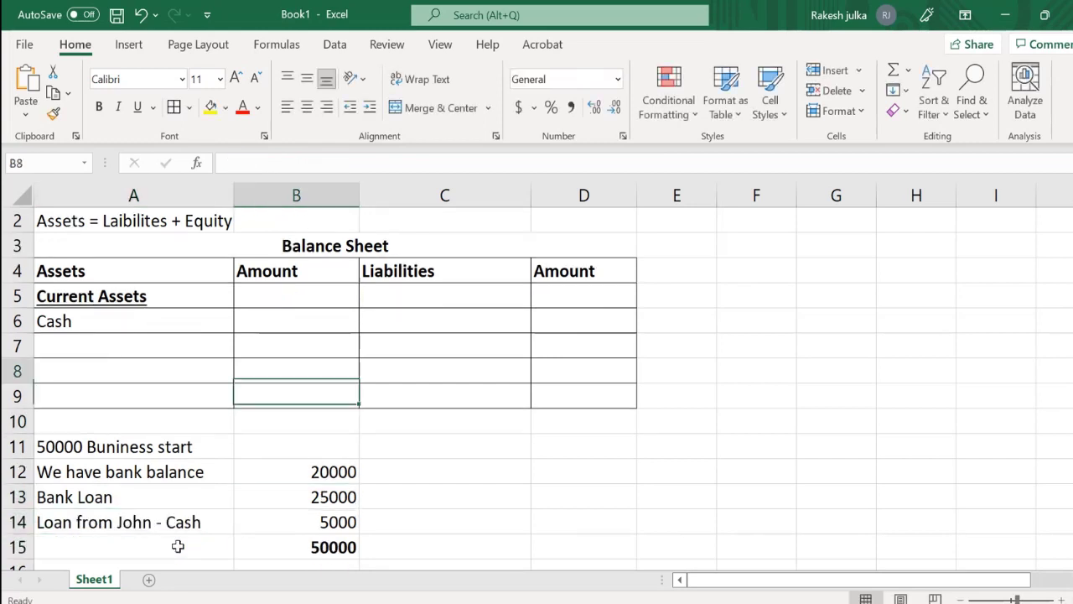
pyautogui.press('Up')
pyautogui.press('Up')
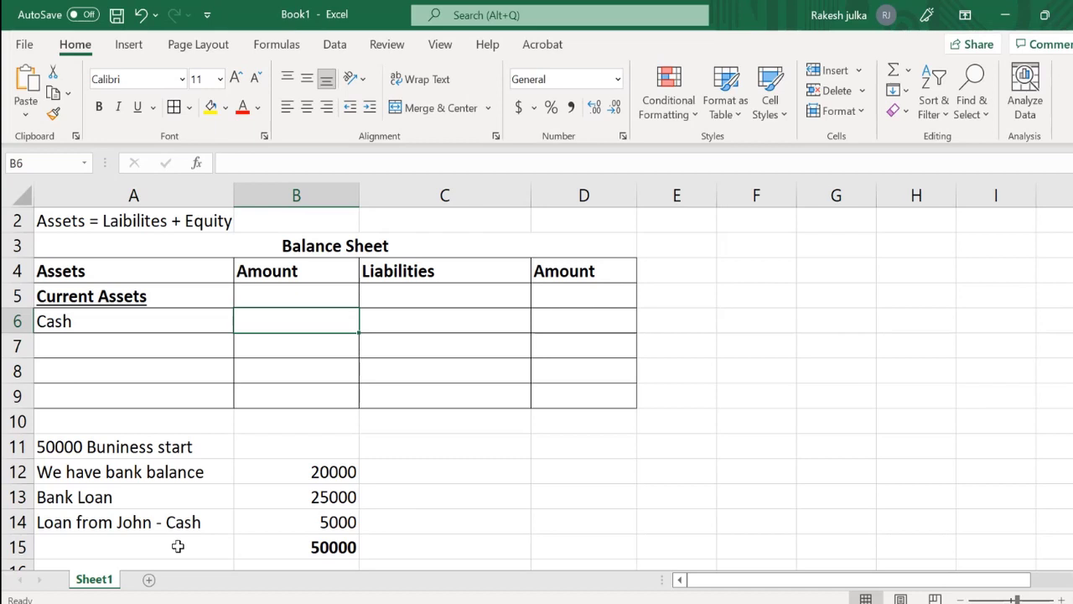
pyautogui.write('5000')
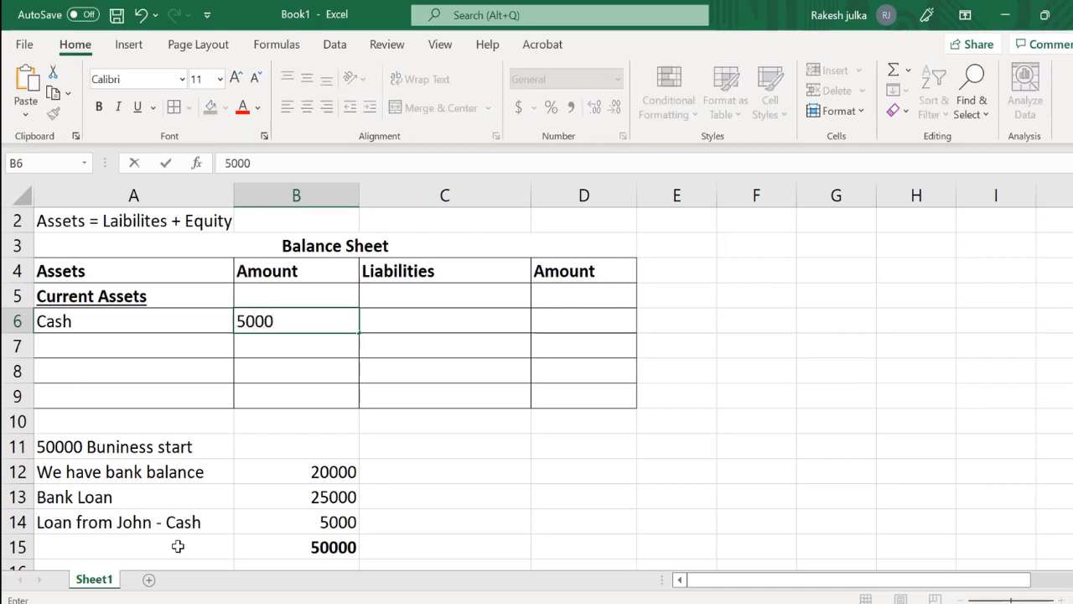
pyautogui.press('Return')
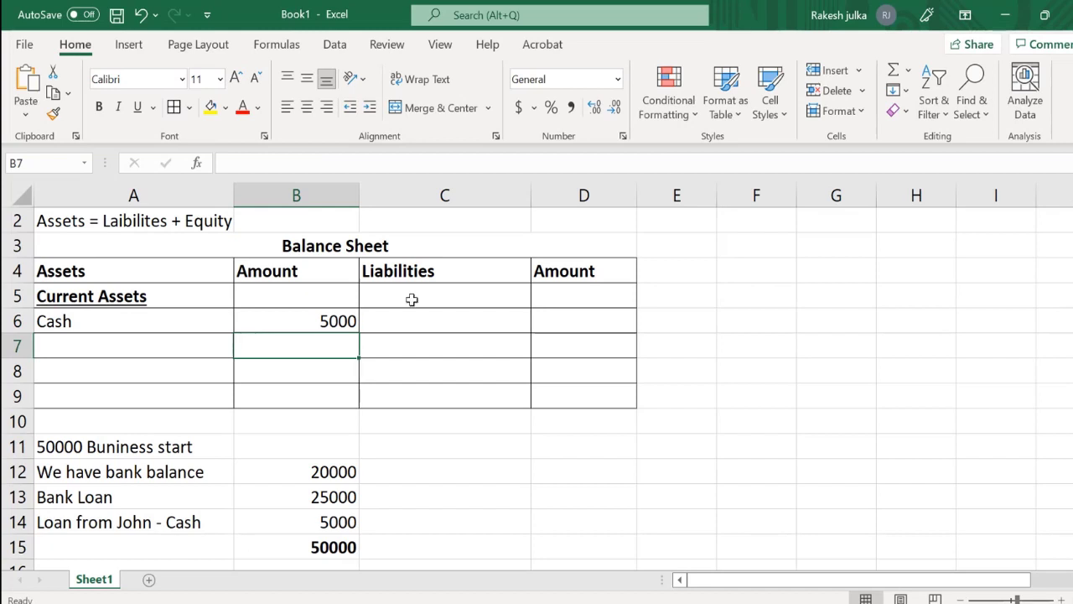
pyautogui.click(304, 322)
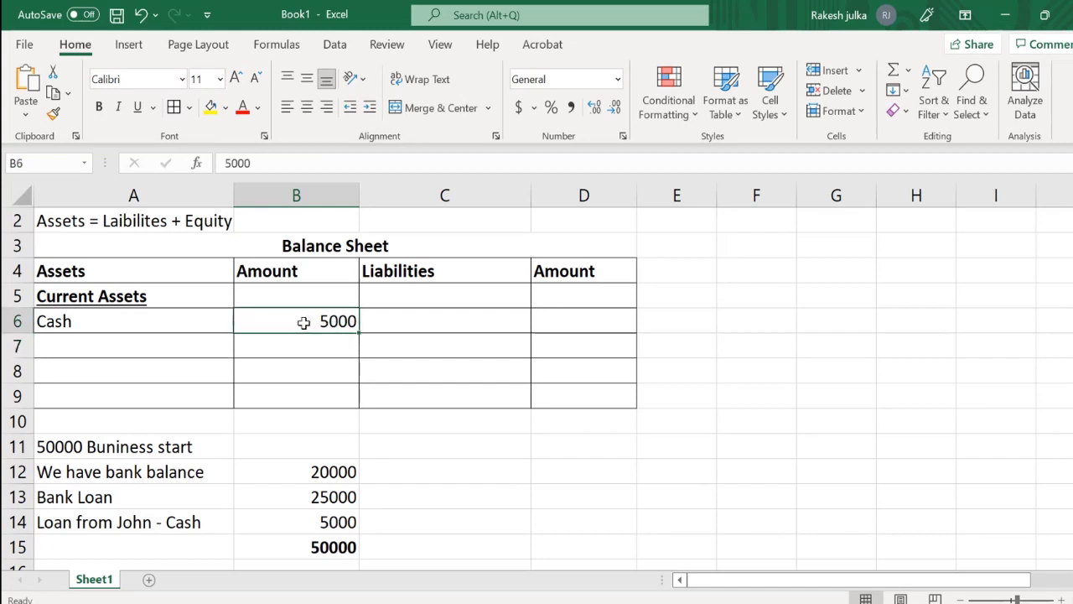
# Step: Enter the heading "Current Liabilites" in cell C8 and format it bold and underlined
pyautogui.click(415, 370)
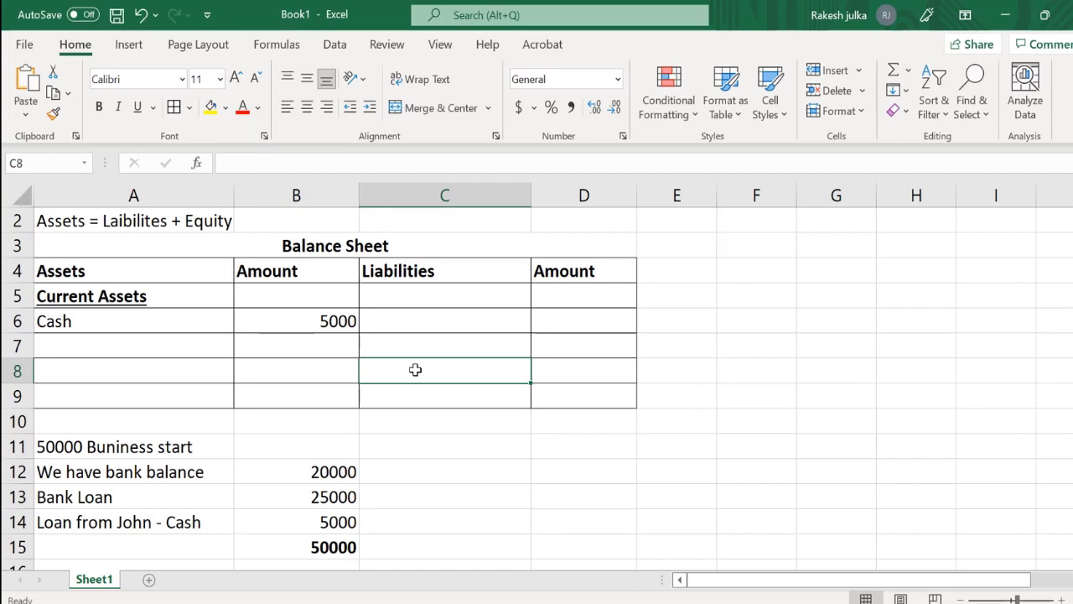
pyautogui.write('Current')
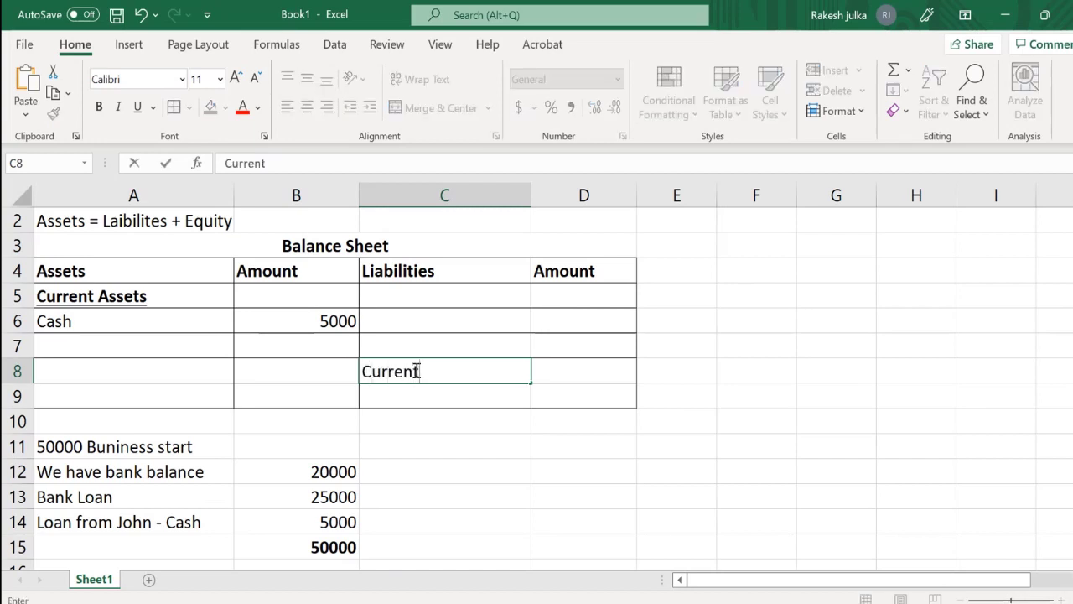
pyautogui.write(' Liabilites')
pyautogui.press('Return')
pyautogui.click(415, 372)
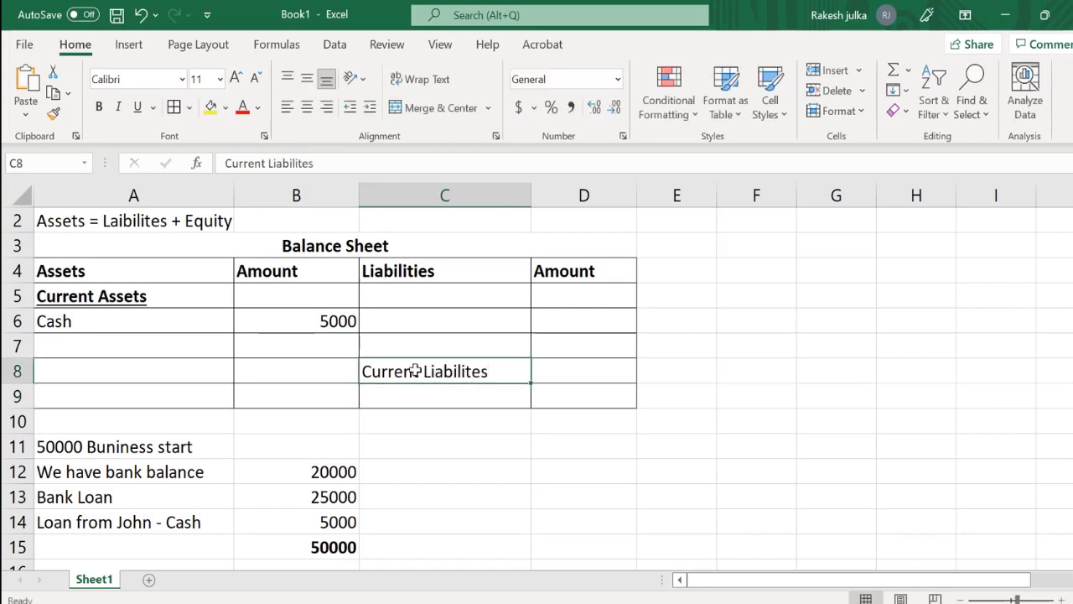
pyautogui.hotkey('ctrl', 'b')
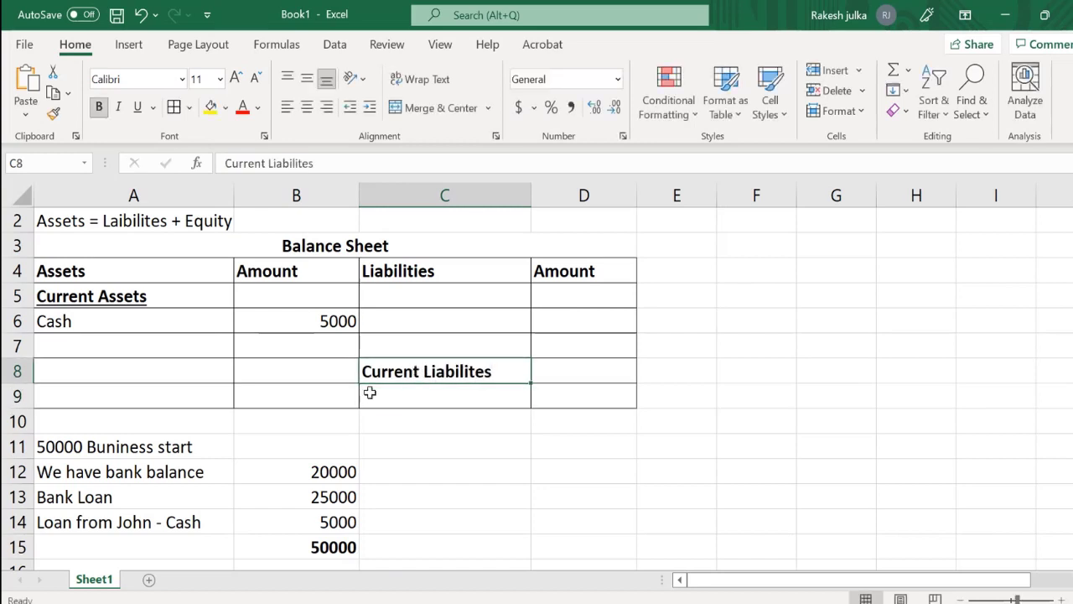
pyautogui.hotkey('ctrl', 'u')
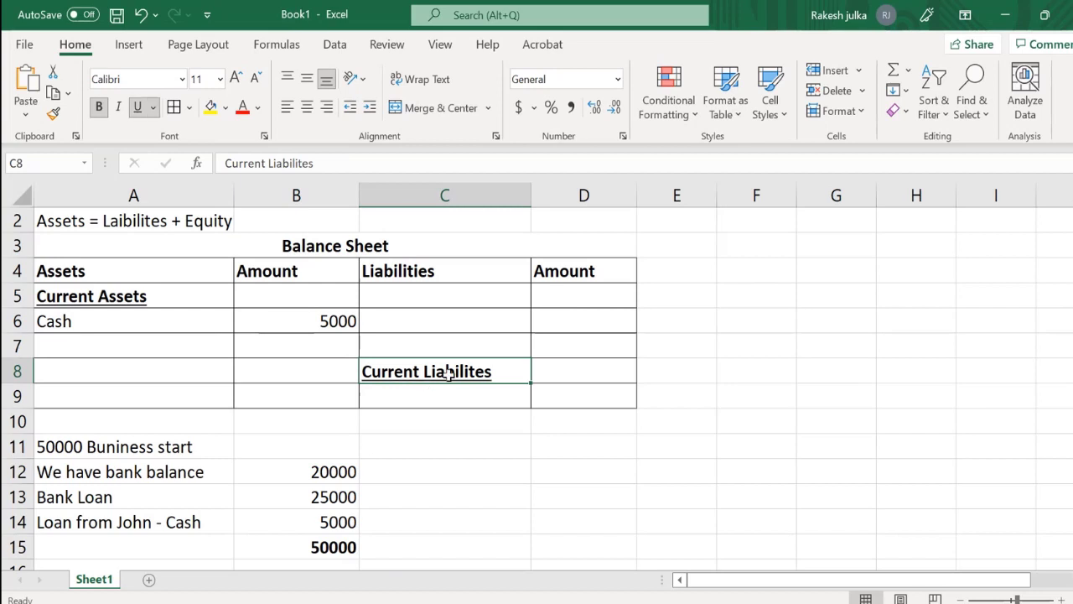
# Step: Insert two rows above row 9 to extend the balance sheet table
pyautogui.click(21, 396)
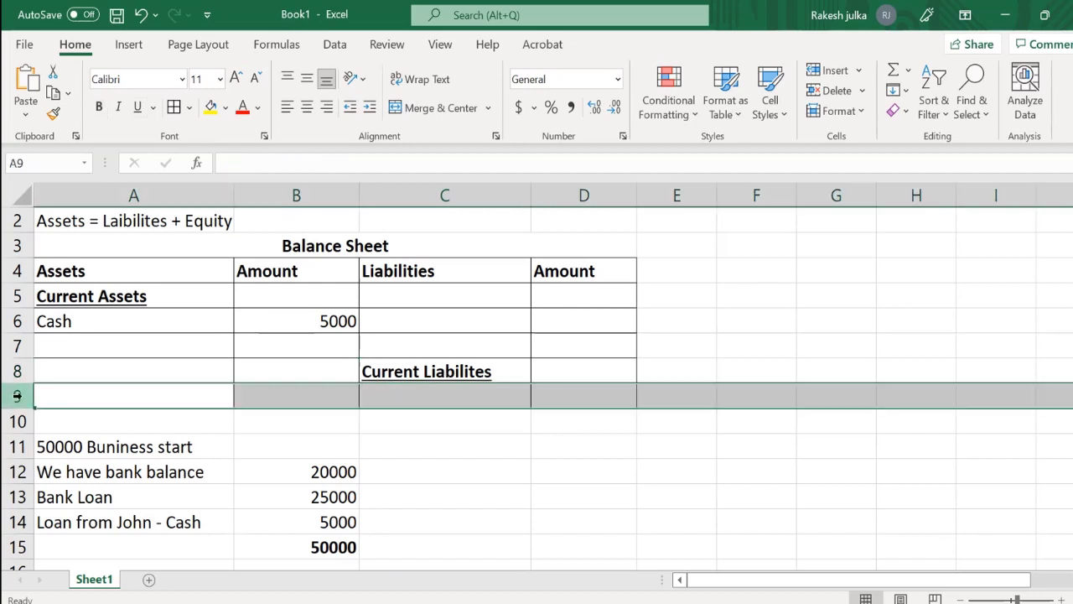
pyautogui.moveTo(21, 395); pyautogui.dragTo(21, 421)
pyautogui.rightClick(21, 421)
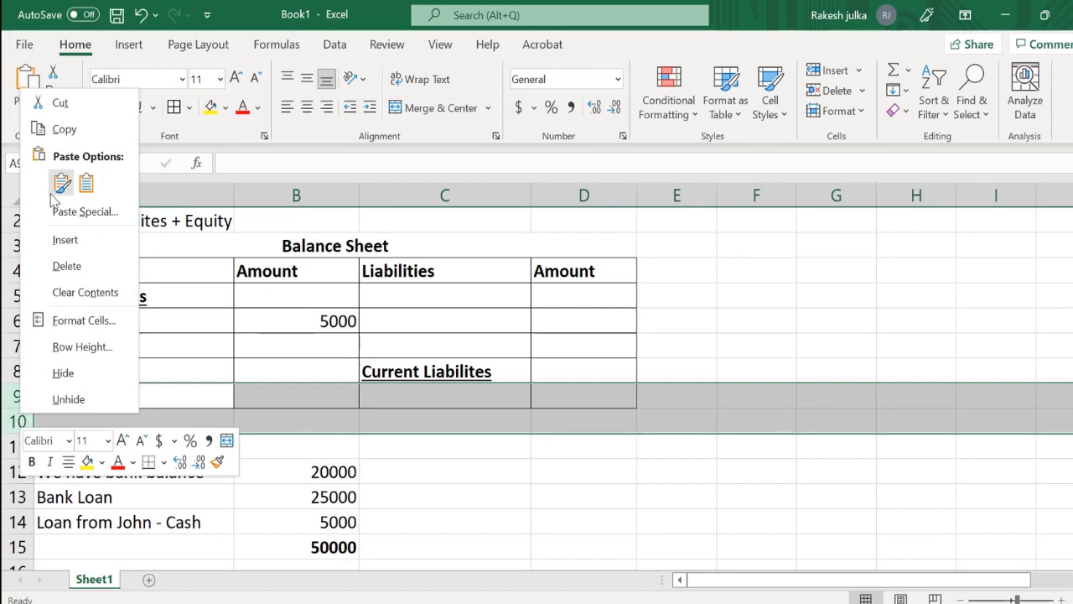
pyautogui.click(64, 242)
# Step: Enter the personal loan label in cell C9 without bold or underline, with 5000 as its amount in D9
pyautogui.click(473, 401)
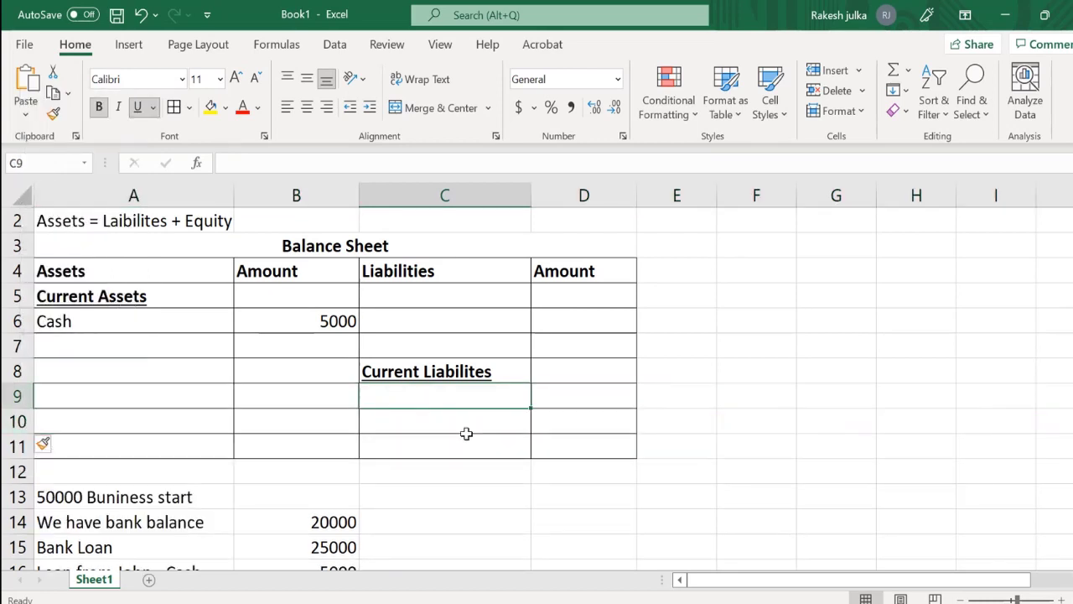
pyautogui.write('L')
pyautogui.press('BackSpace')
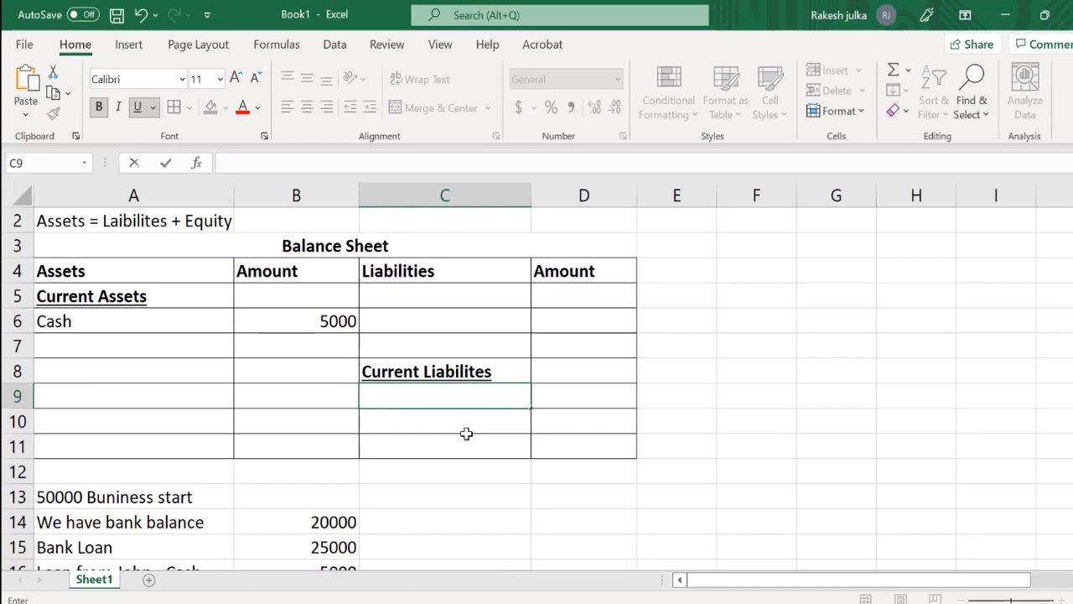
pyautogui.hotkey('ctrl', 'b')
pyautogui.hotkey('ctrl', 'u')
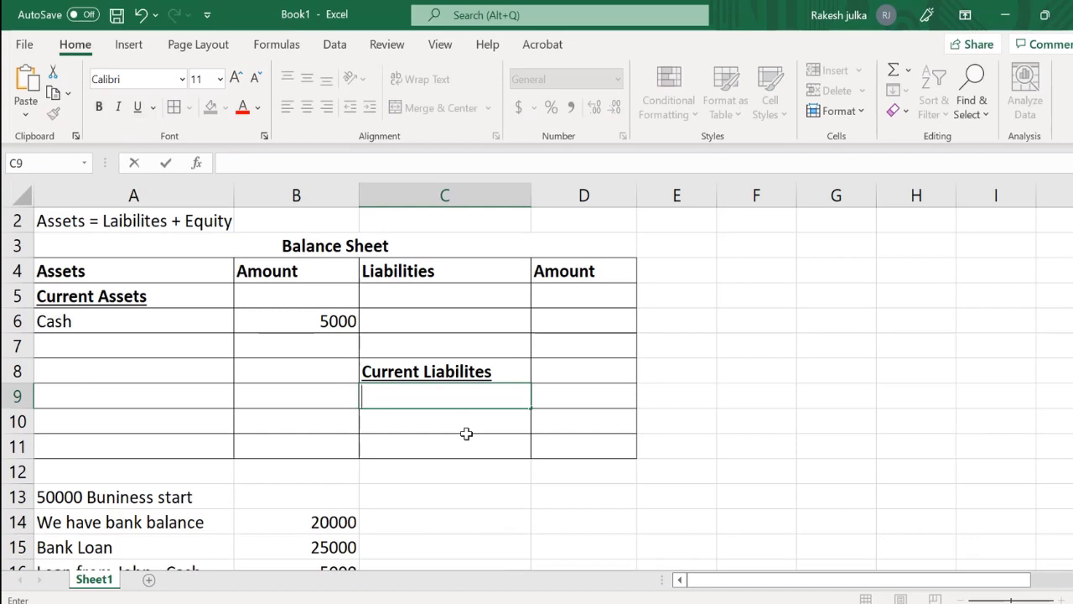
pyautogui.write('Loan from')
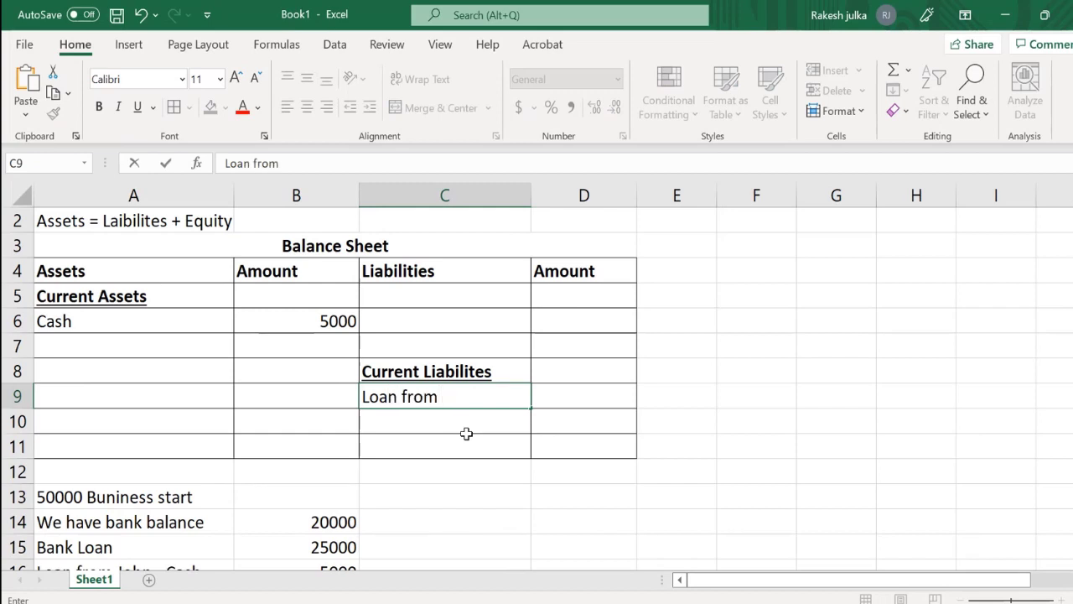
pyautogui.write(' John')
pyautogui.press('Tab')
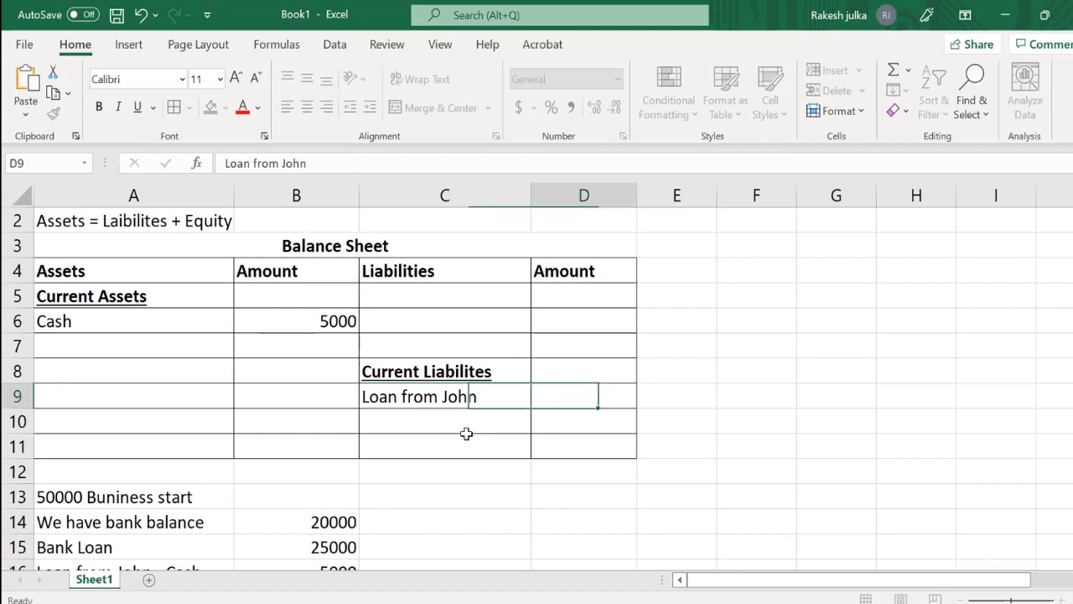
pyautogui.write('5000')
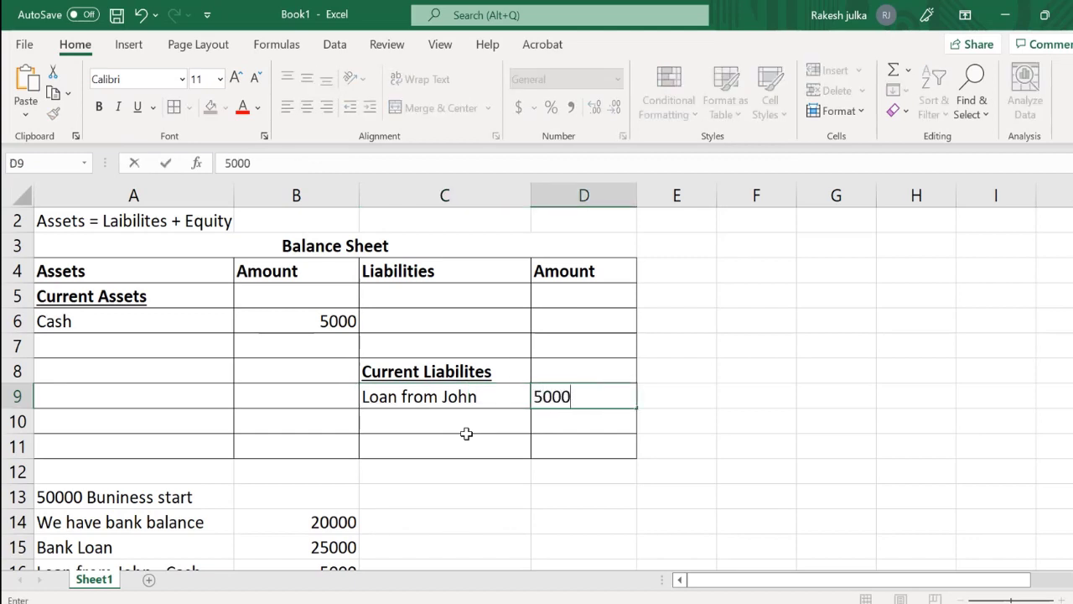
pyautogui.press('Return')
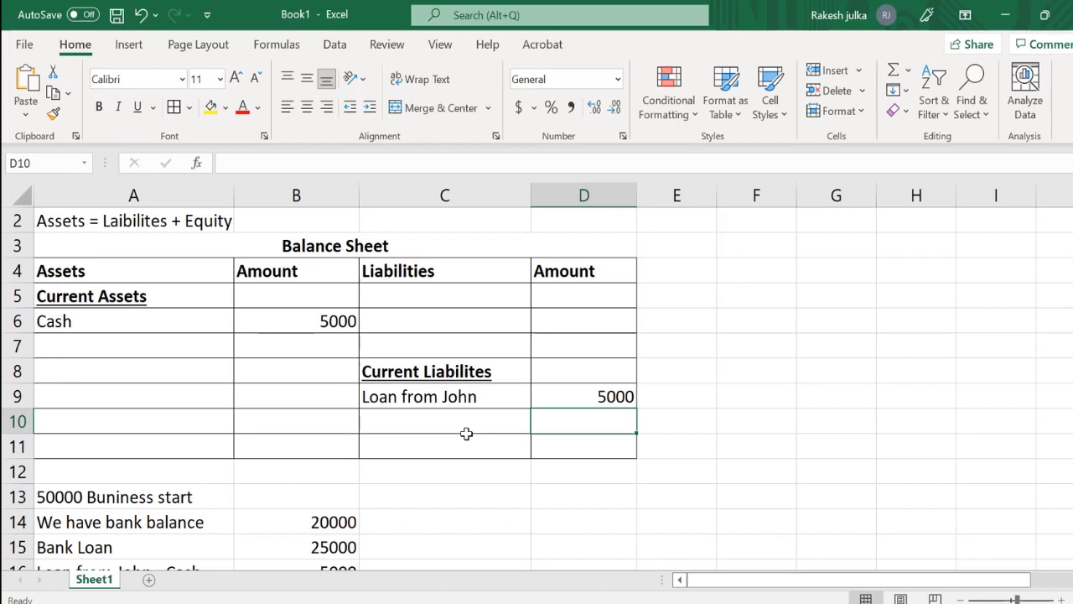
# Step: Enter "TD Bank" in cell A7 below Cash as a current asset
pyautogui.click(143, 554)
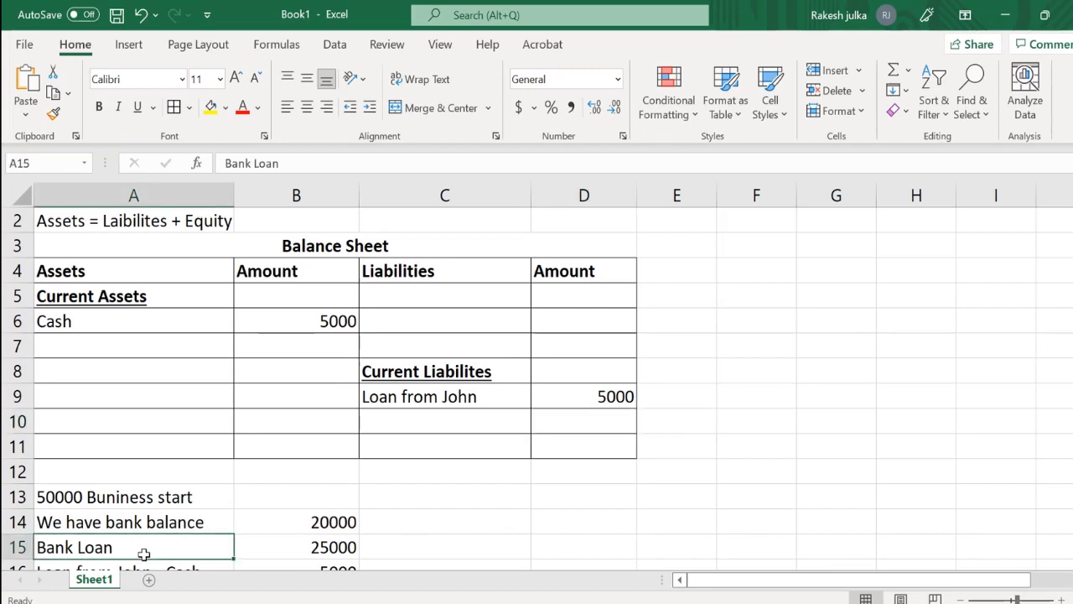
pyautogui.click(297, 549)
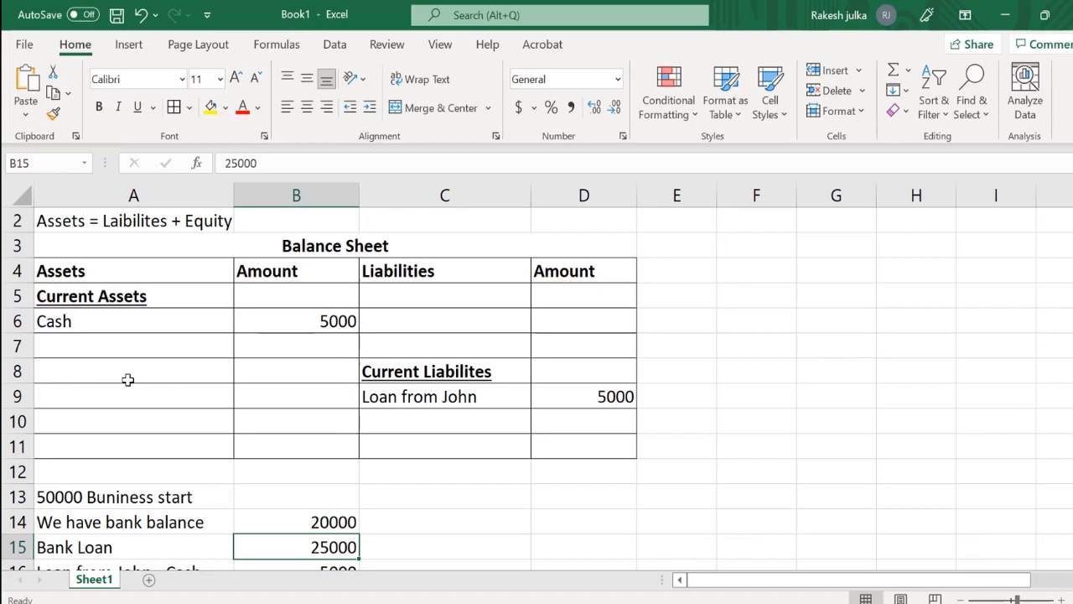
pyautogui.click(132, 344)
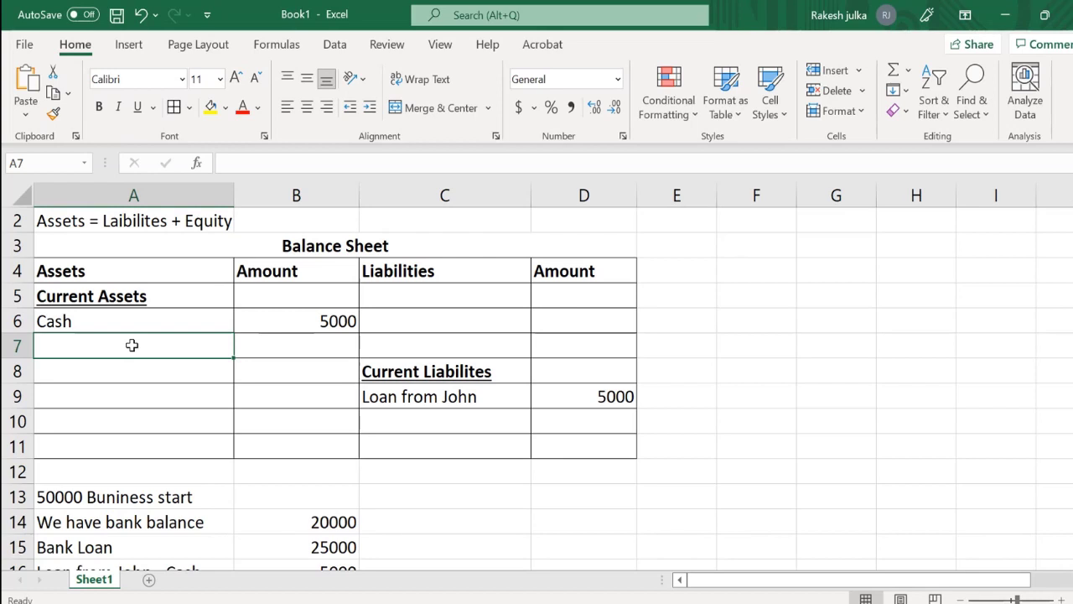
pyautogui.write('Bank')
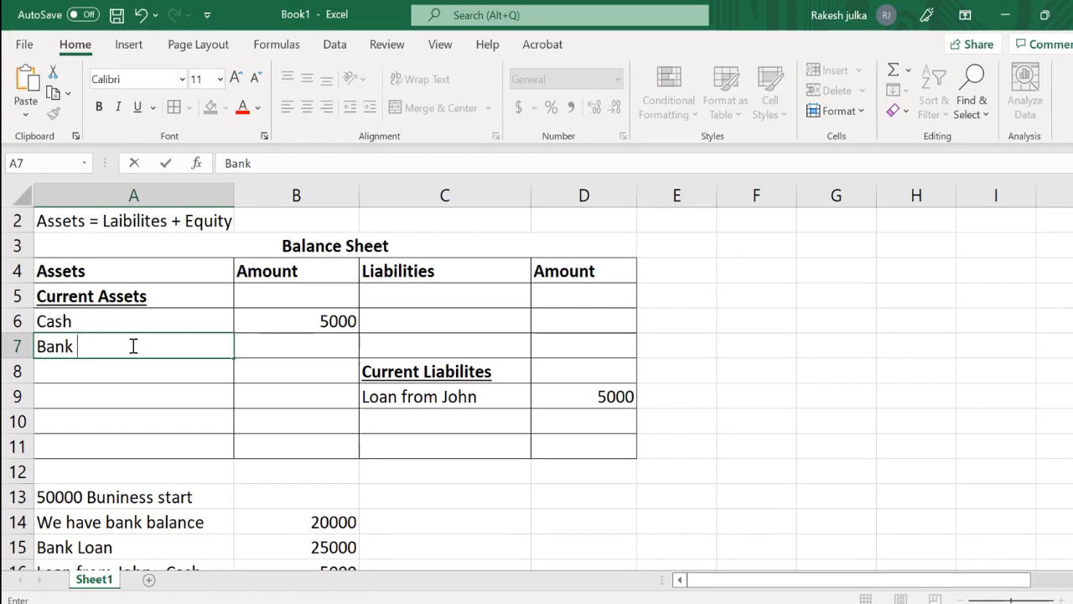
pyautogui.press('BackSpace')
pyautogui.press('BackSpace')
pyautogui.press('BackSpace')
pyautogui.press('BackSpace')
pyautogui.write('TD ')
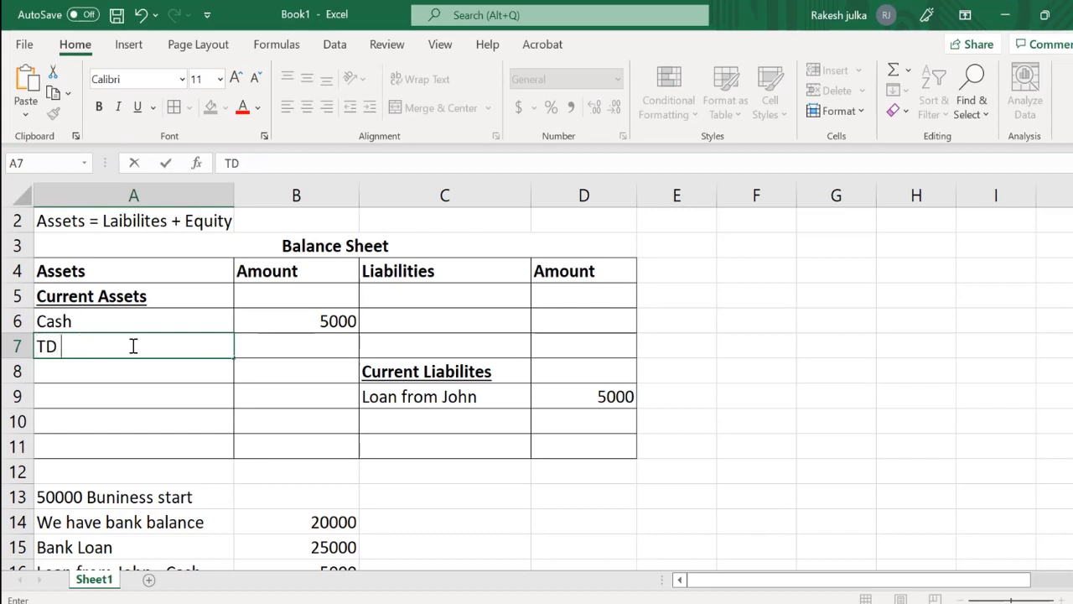
pyautogui.write('Bank')
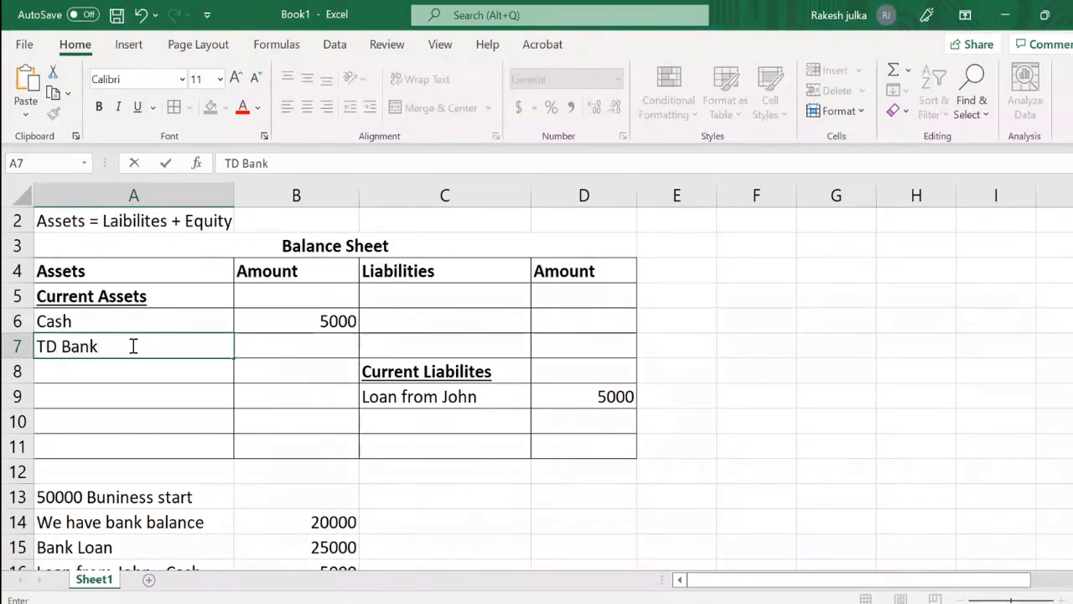
pyautogui.press('Tab')
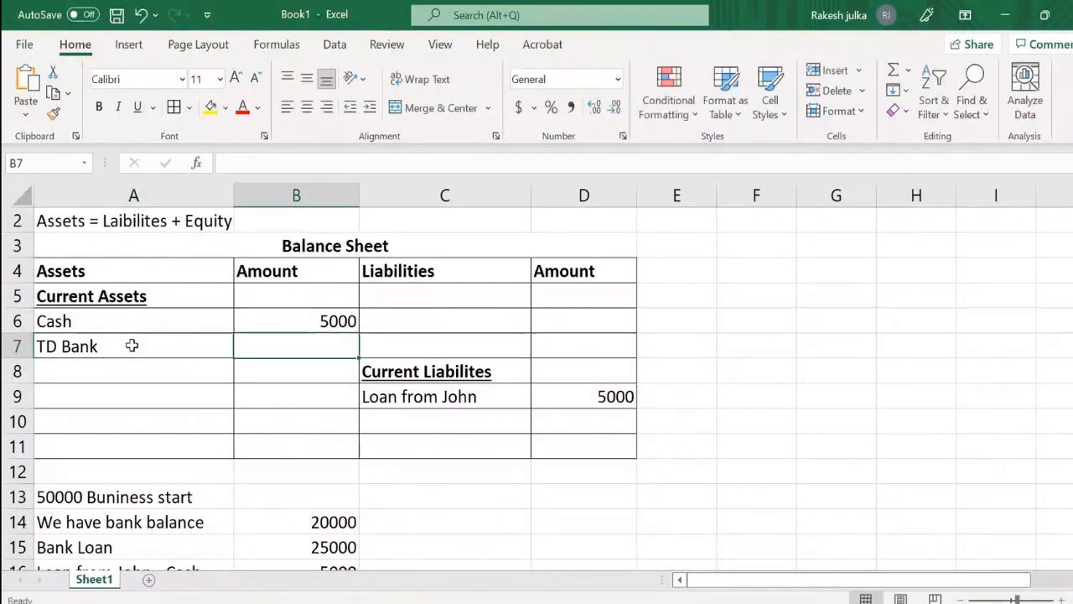
# Step: Enter 25000 in cell B7 as the amount for TD Bank
pyautogui.write('2500')
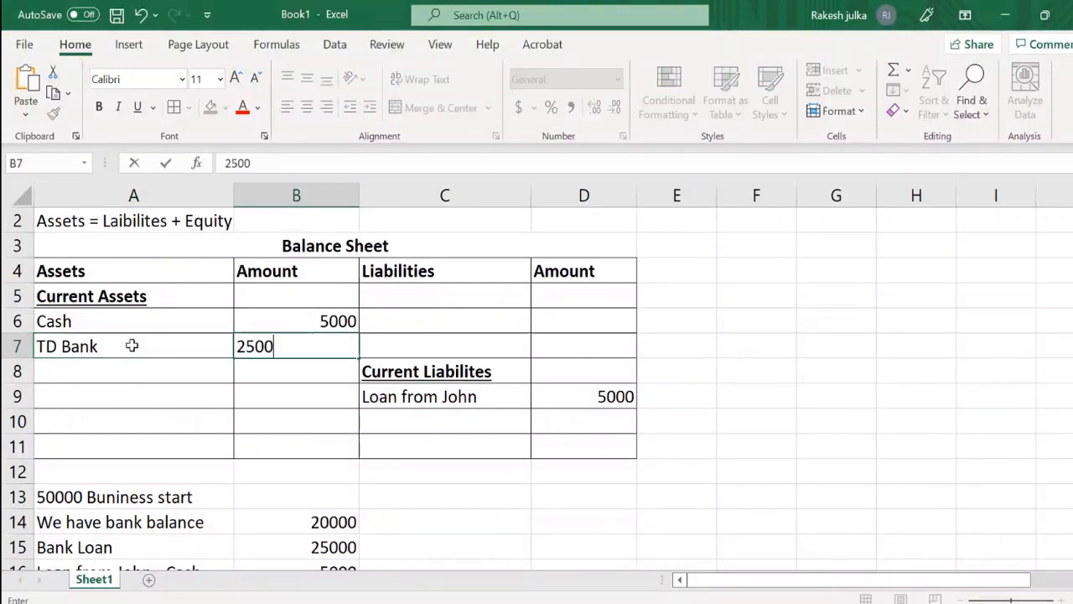
pyautogui.write('0')
pyautogui.press('Return')
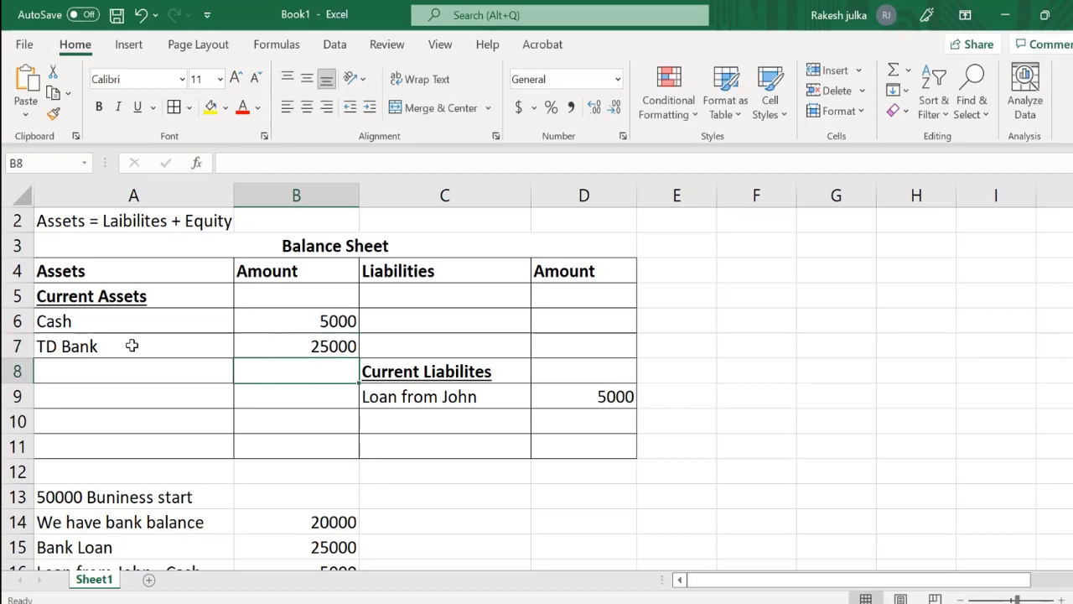
pyautogui.press('Return')
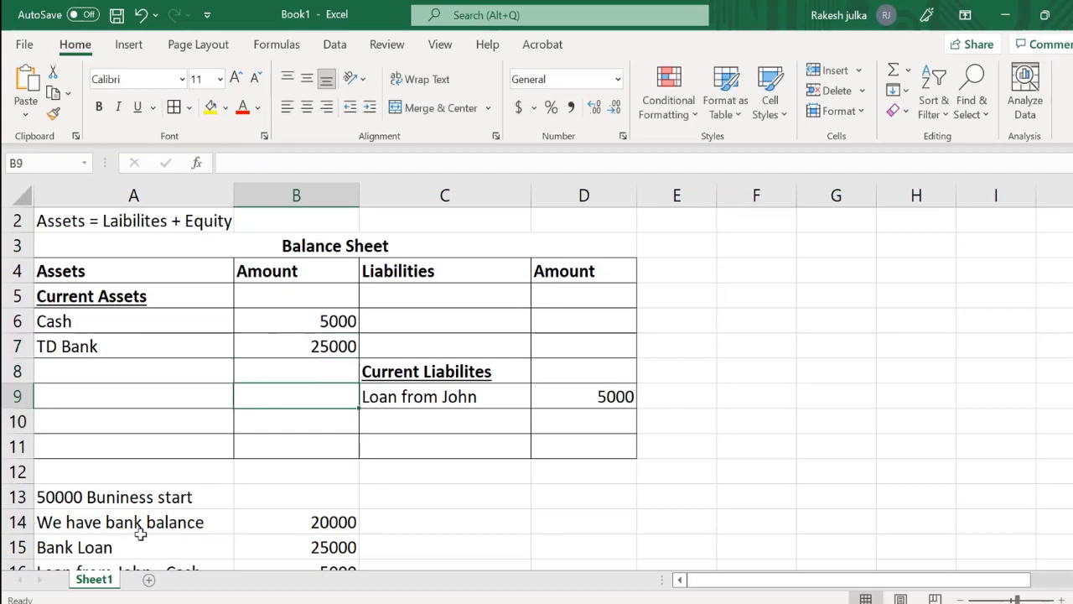
# Step: Insert two rows above row 10 to extend the balance sheet table
pyautogui.scroll(1, 246, 530)
pyautogui.scroll(-2, 245, 531)
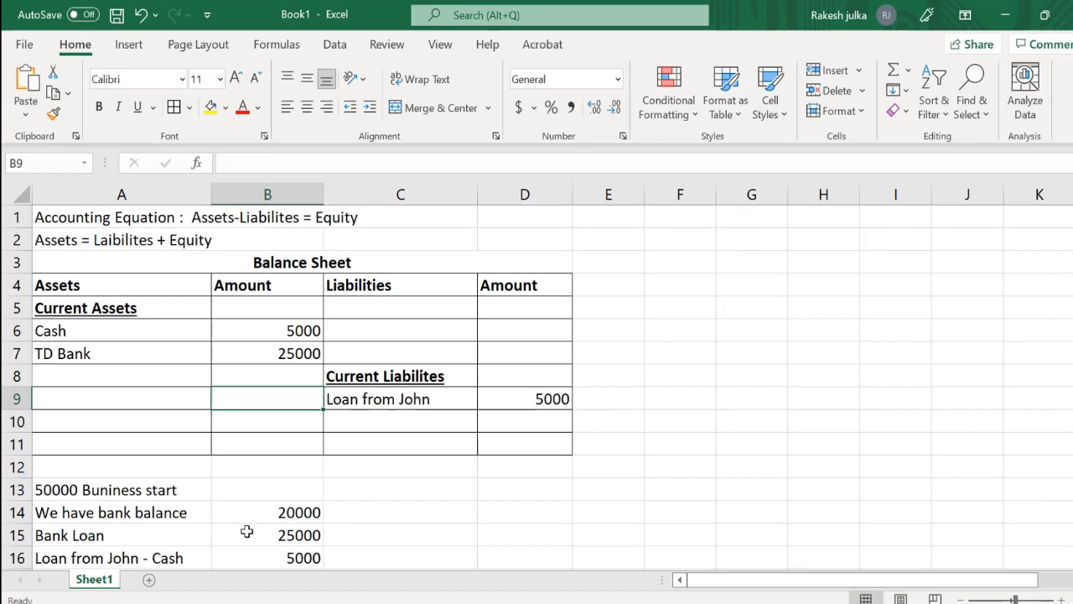
pyautogui.moveTo(17, 421); pyautogui.dragTo(20, 443)
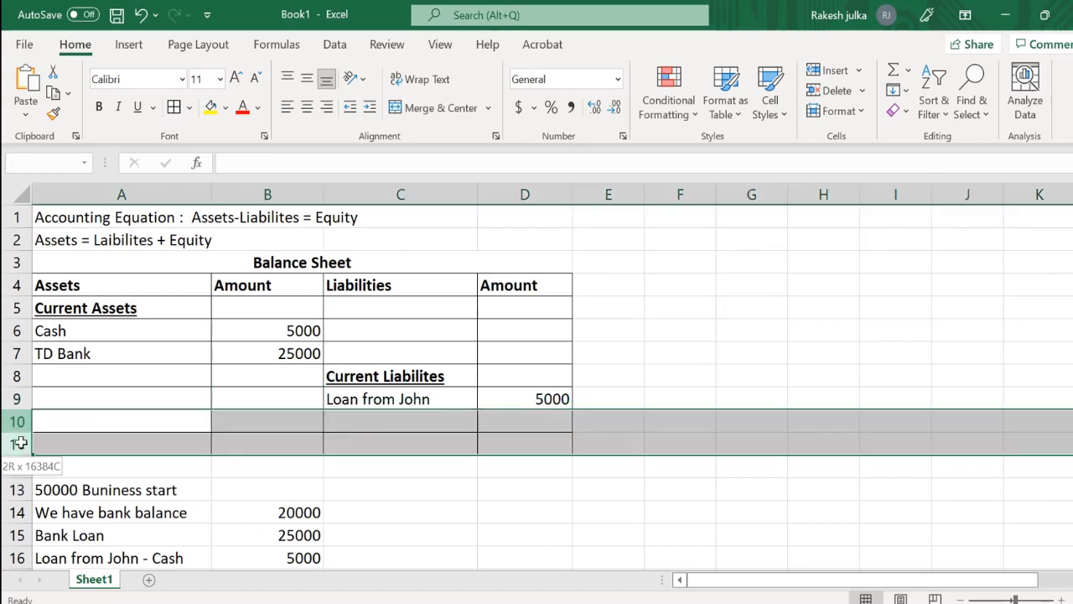
pyautogui.rightClick(20, 442)
pyautogui.click(51, 265)
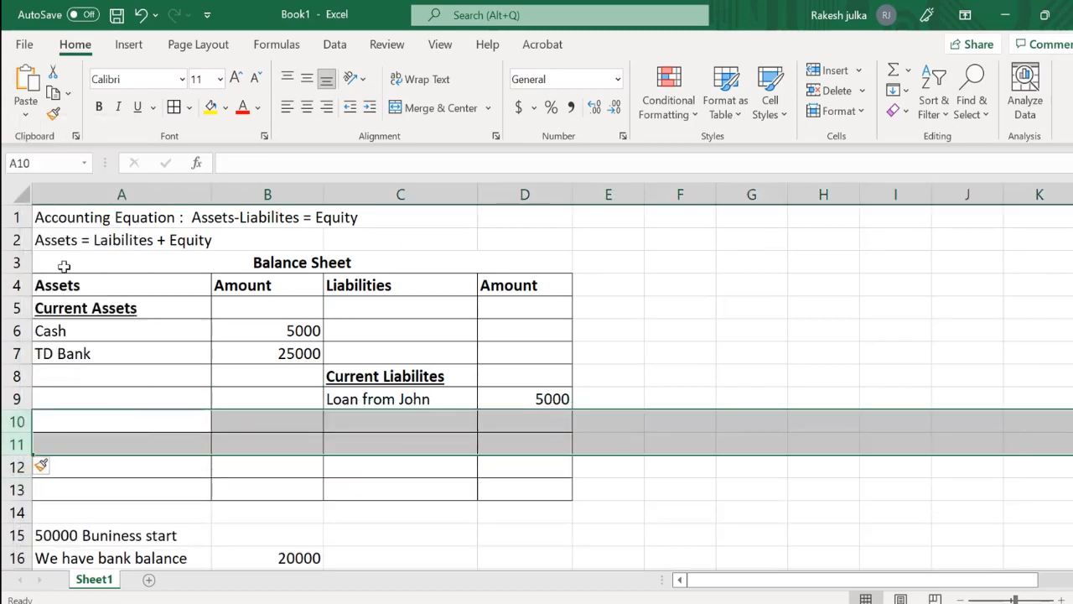
# Step: Enter the heading "Long term Liabilities" in cell C11 and format it bold and underlined
pyautogui.click(385, 446)
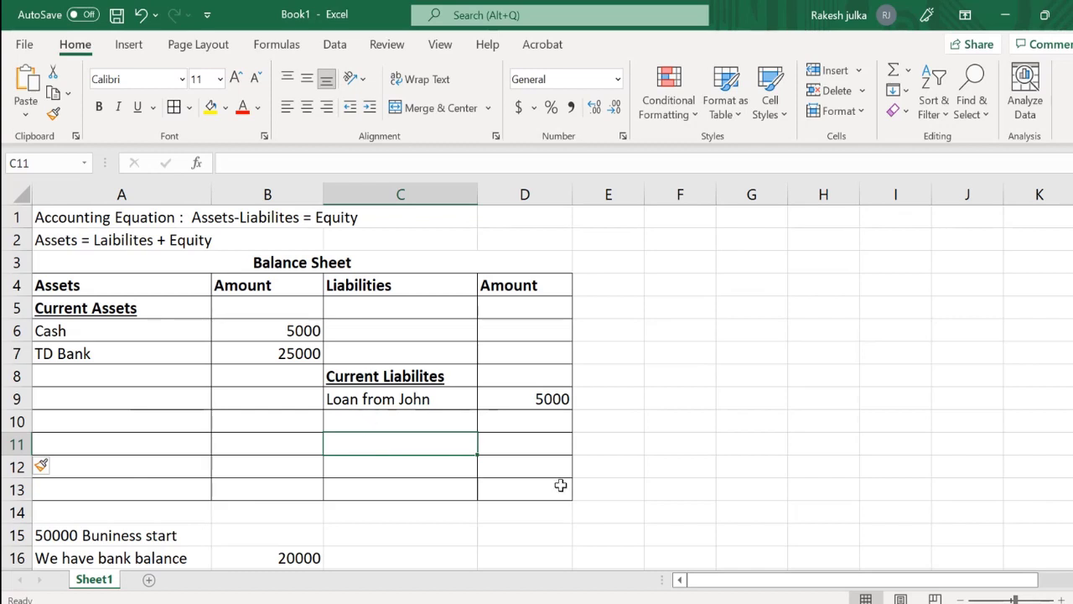
pyautogui.write('Loan')
pyautogui.press('BackSpace')
pyautogui.press('BackSpace')
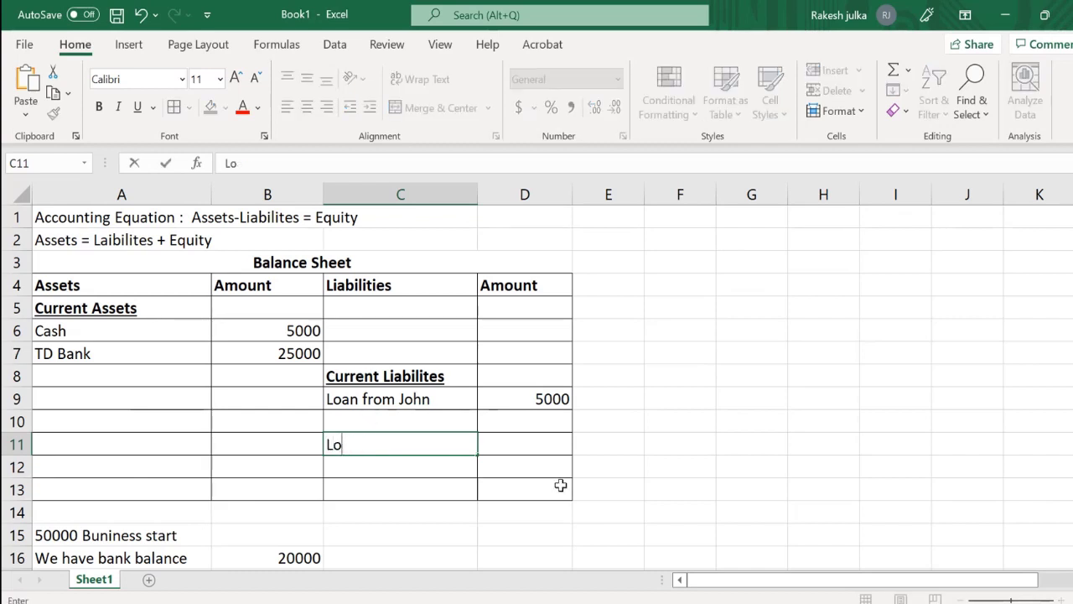
pyautogui.write('ng term ')
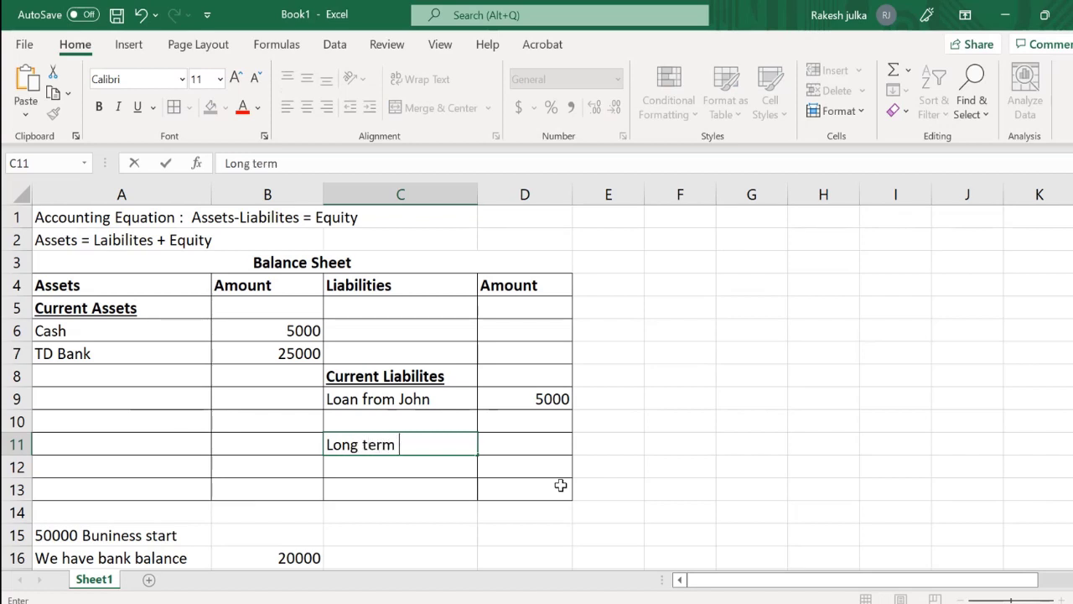
pyautogui.write('Liabilit')
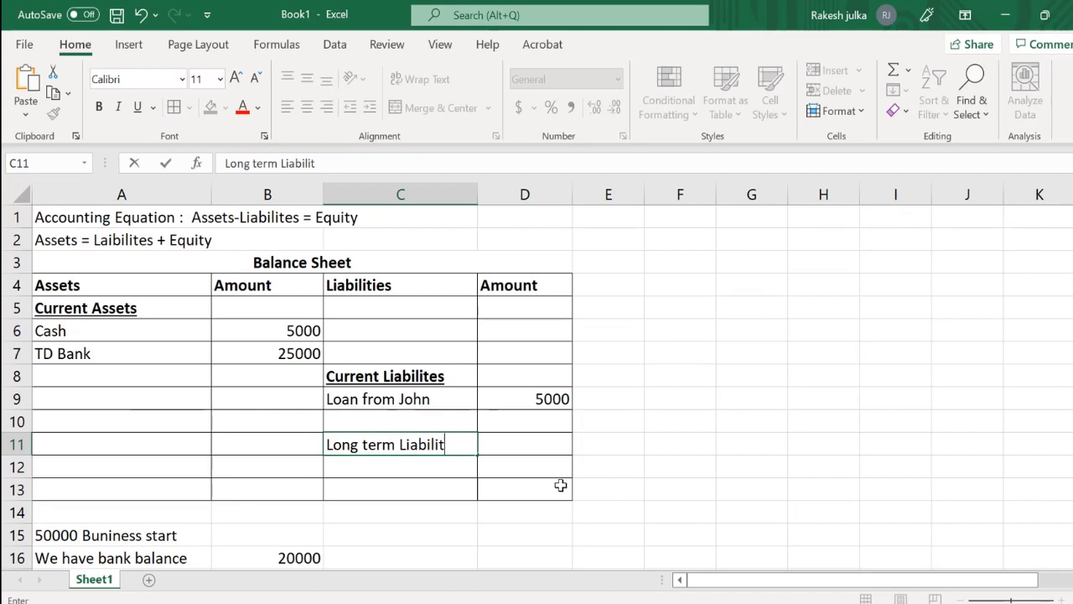
pyautogui.write('ies')
pyautogui.press('Return')
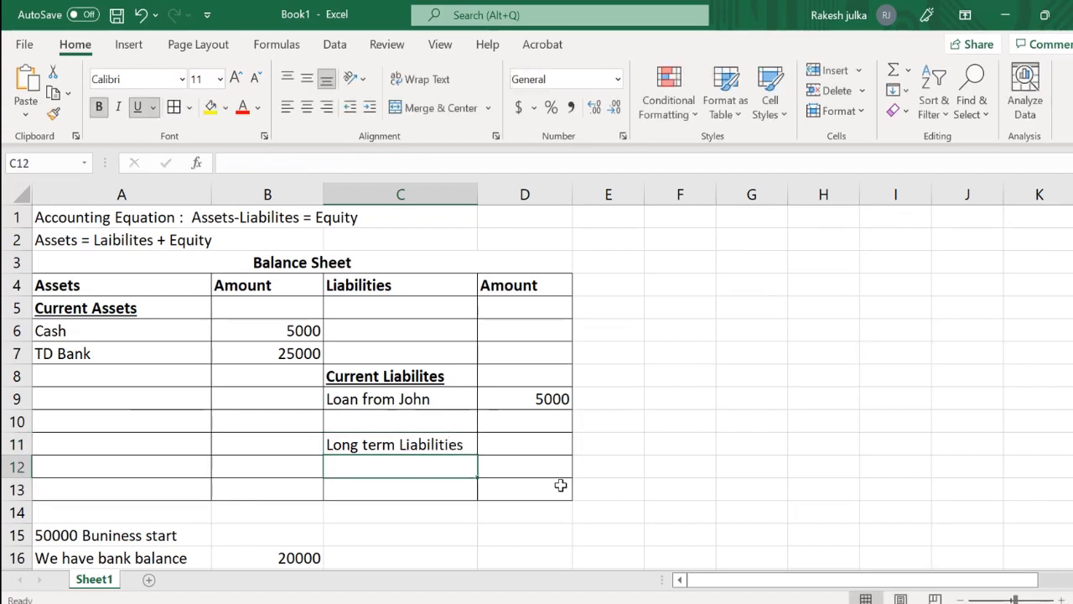
pyautogui.click(432, 446)
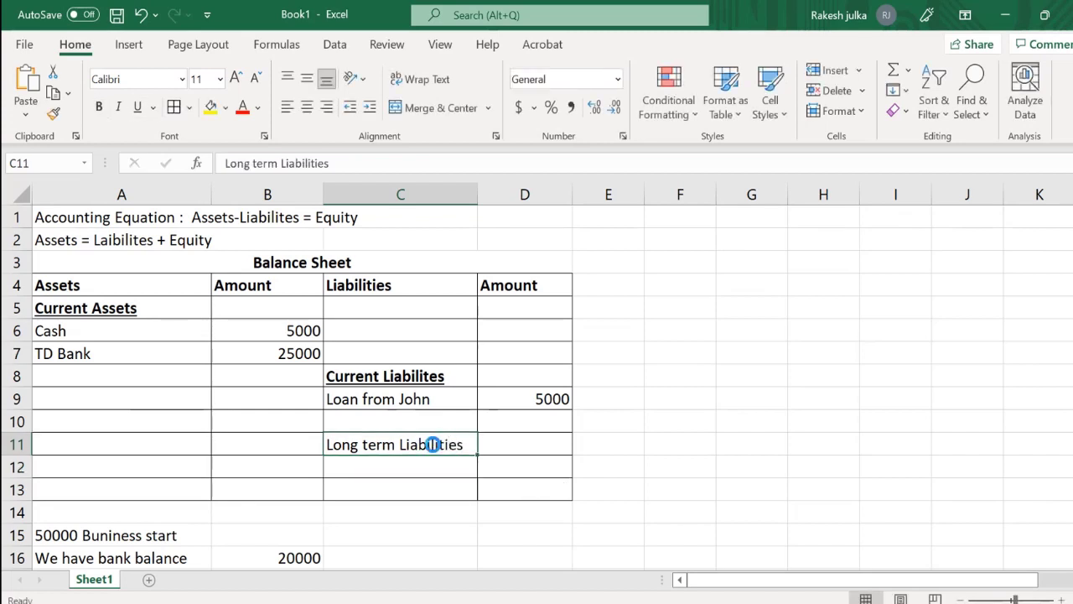
pyautogui.hotkey('ctrl', 'b')
pyautogui.hotkey('ctrl', 'u')
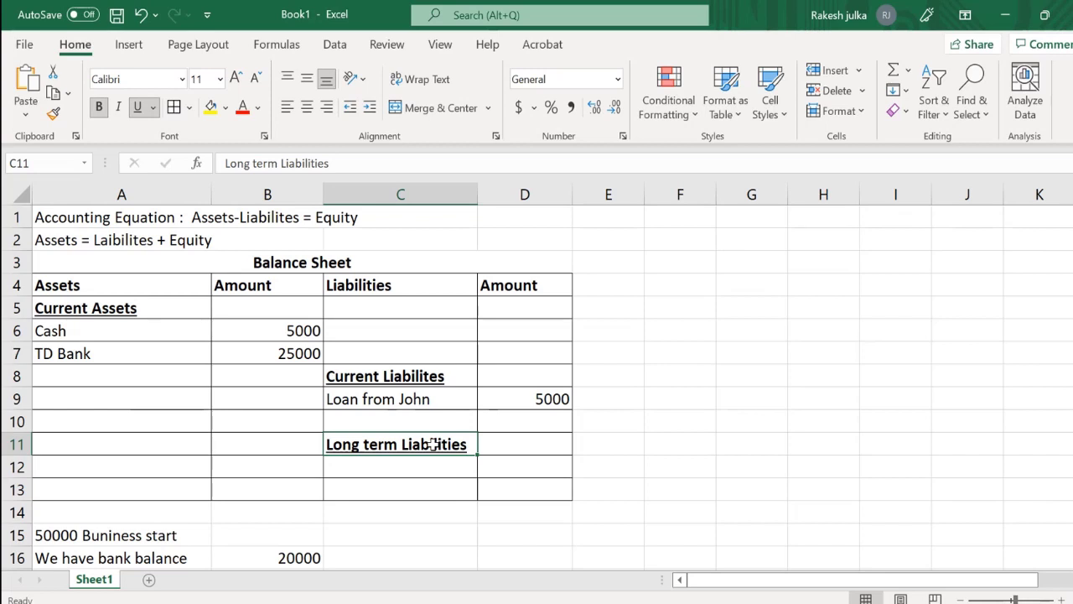
pyautogui.press('Return')
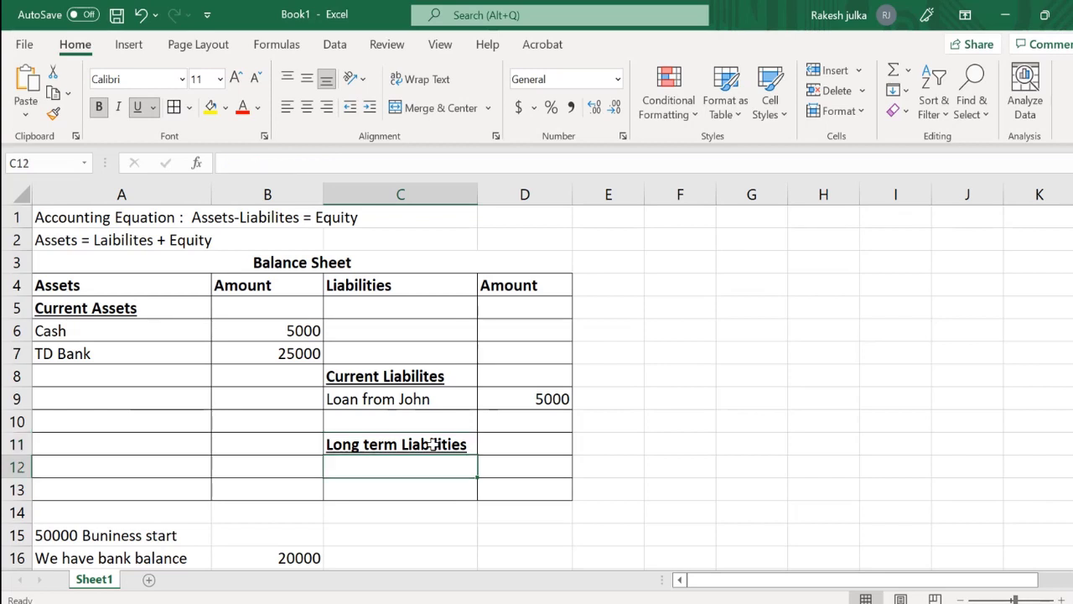
pyautogui.write('Loan')
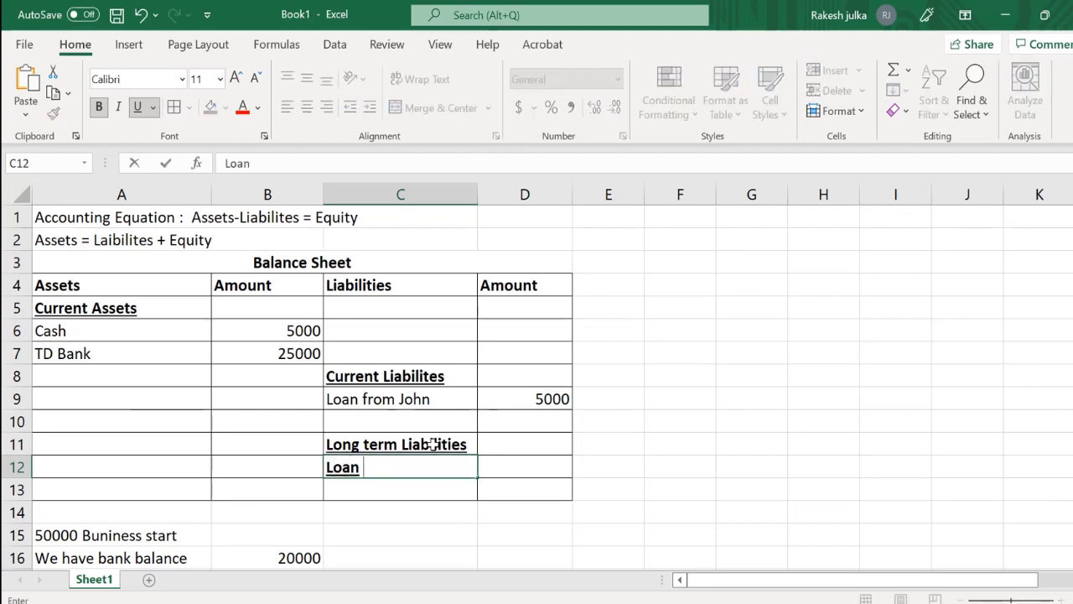
pyautogui.press('BackSpace')
pyautogui.press('BackSpace')
pyautogui.press('BackSpace')
pyautogui.press('BackSpace')
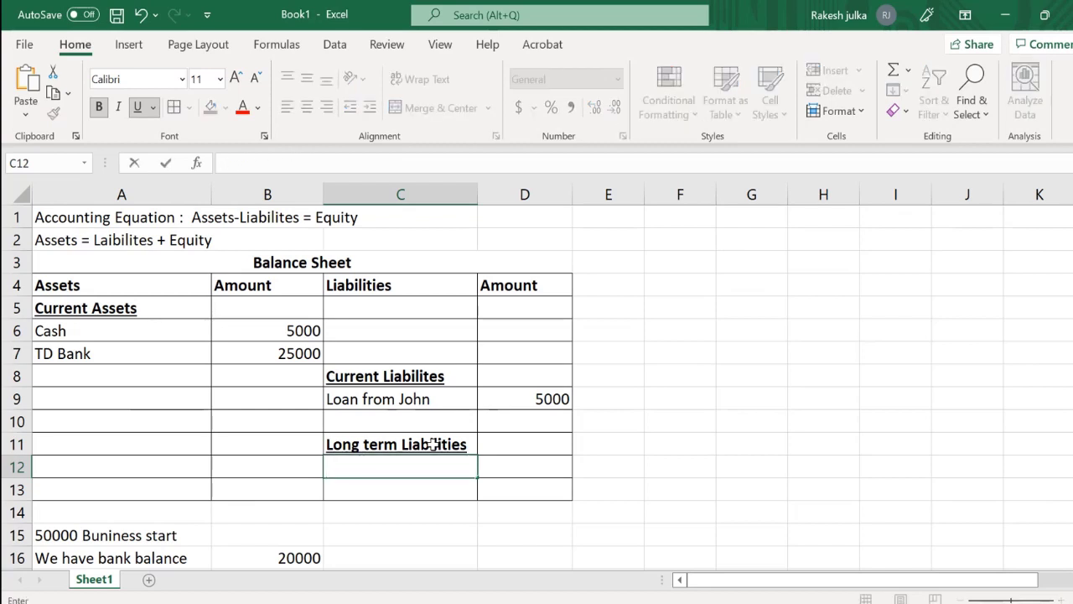
pyautogui.hotkey('ctrl', 'b')
pyautogui.hotkey('ctrl', 'u')
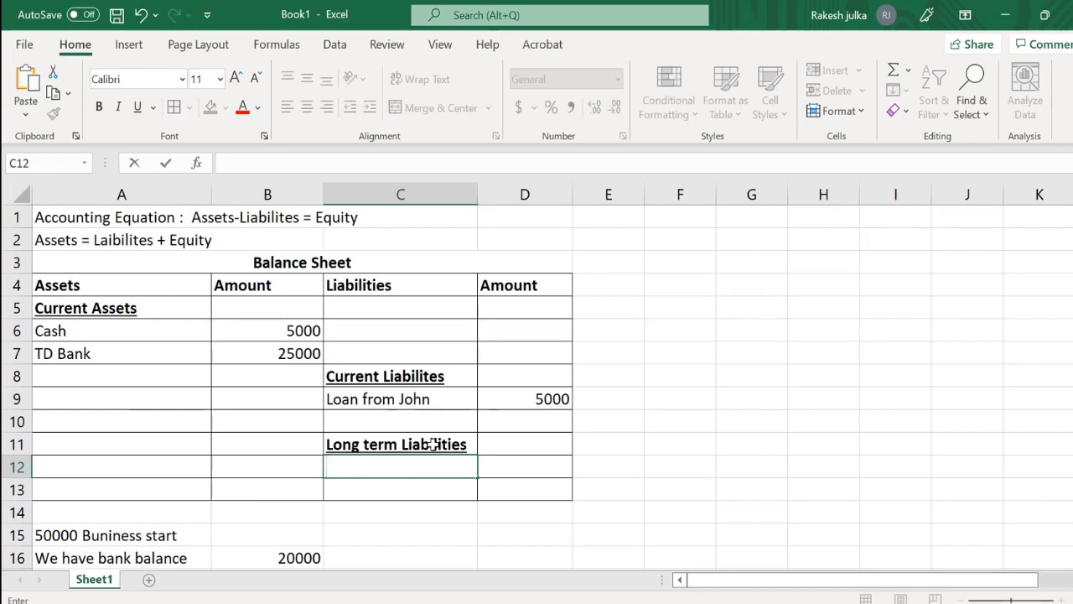
pyautogui.write('b')
pyautogui.press('BackSpace')
pyautogui.hotkey('ctrl', 'b')
pyautogui.hotkey('ctrl', 'u')
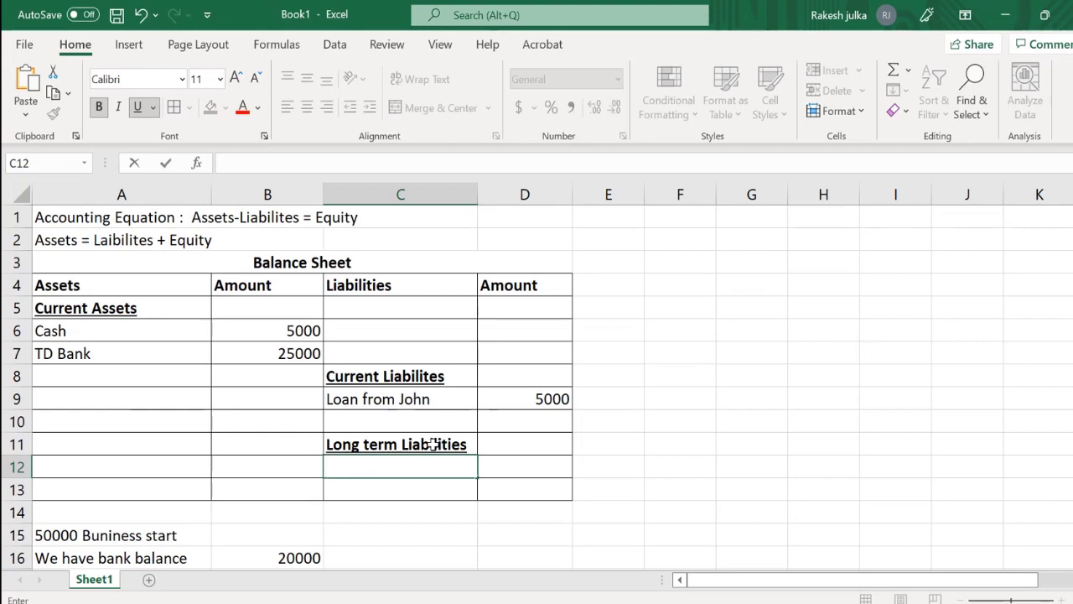
# Step: Enter "Loan from TD Bank" in cell C12 and remove its bold and underline formatting
pyautogui.write('Loan from ba')
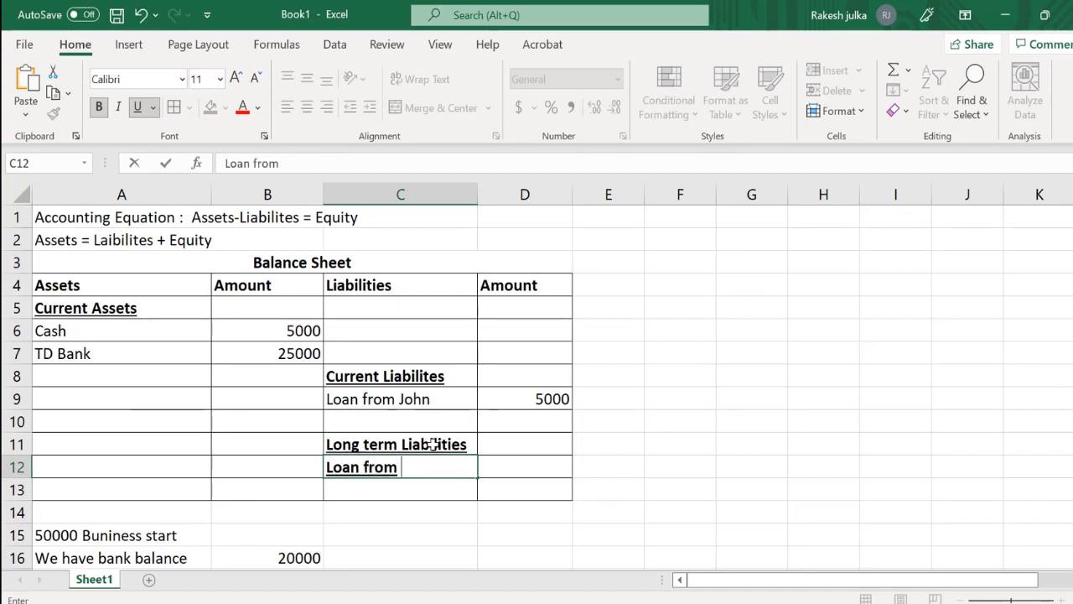
pyautogui.press('BackSpace')
pyautogui.press('BackSpace')
pyautogui.write('TD BAnk')
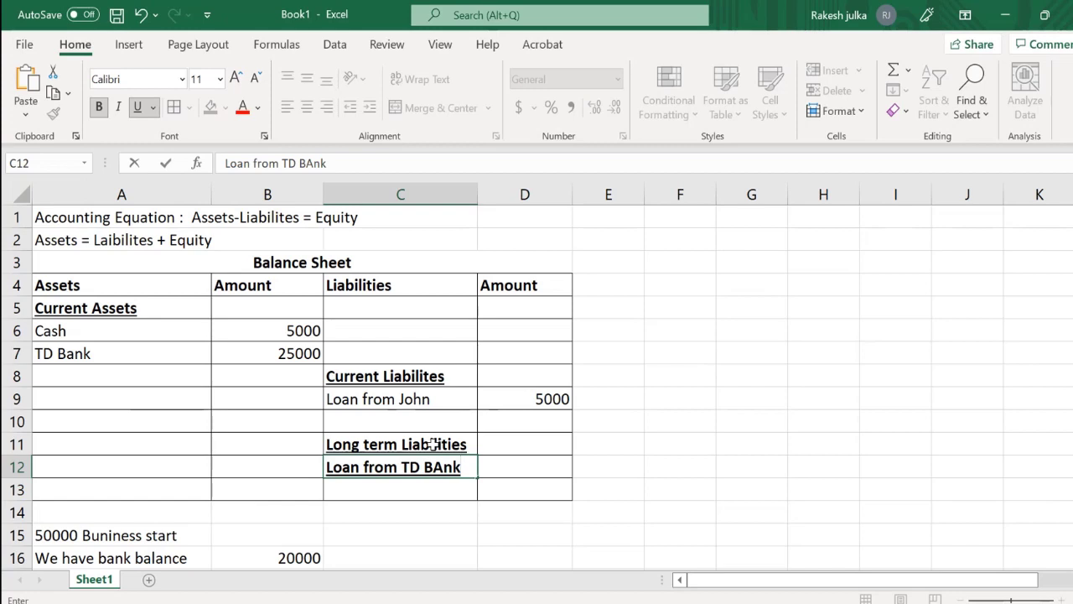
pyautogui.press('Return')
pyautogui.press('Up')
pyautogui.hotkey('ctrl', 'b')
pyautogui.hotkey('ctrl', 'u')
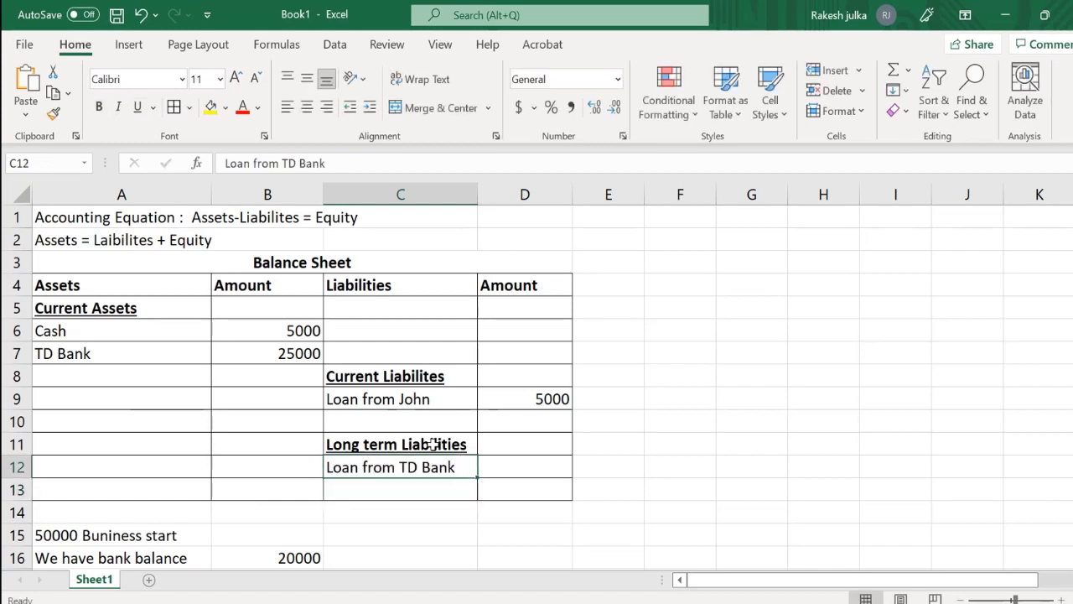
# Step: Enter 25000 in cell D12 as the amount for the loan from TD Bank
pyautogui.press('Right')
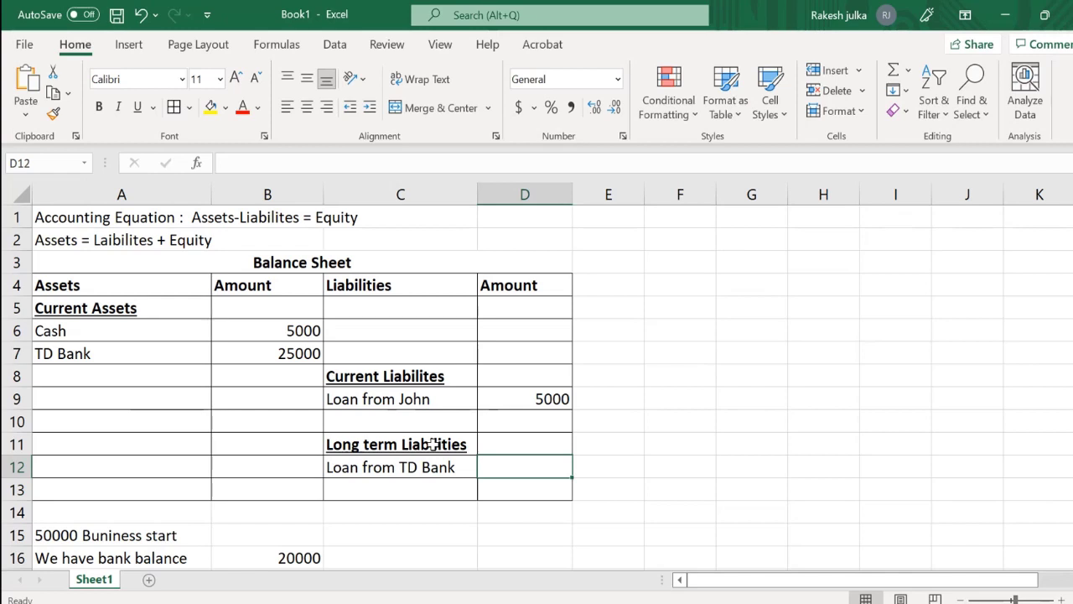
pyautogui.write('25000')
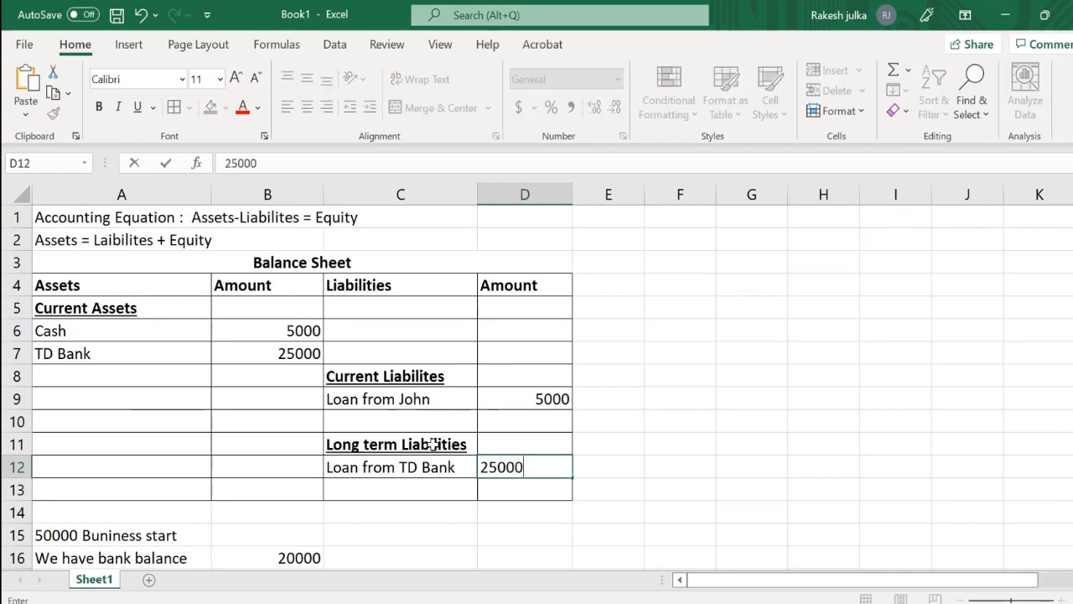
pyautogui.press('Return')
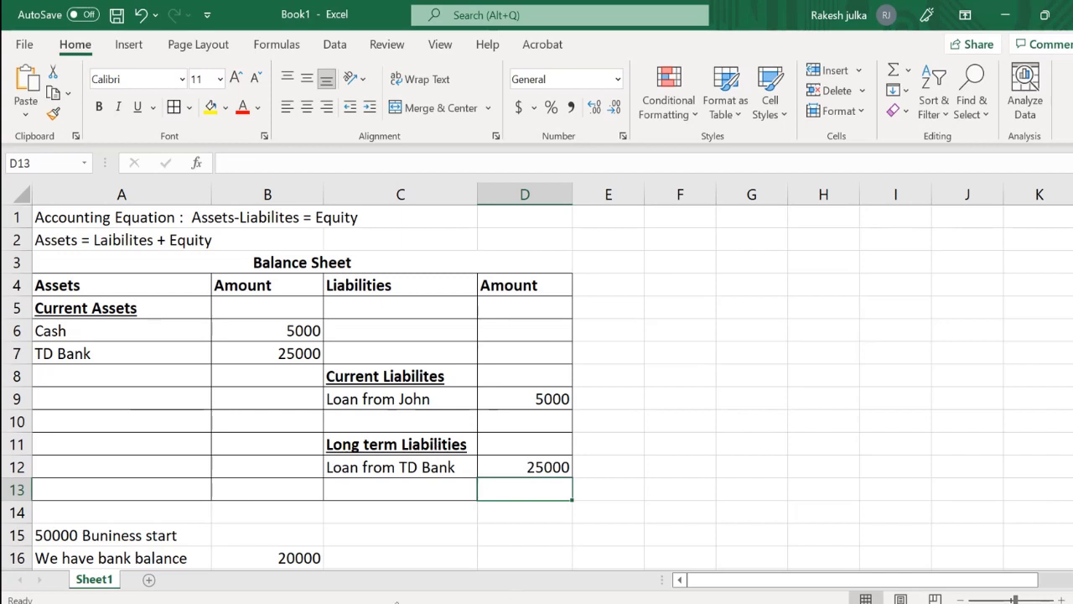
pyautogui.scroll(-1, 386, 537)
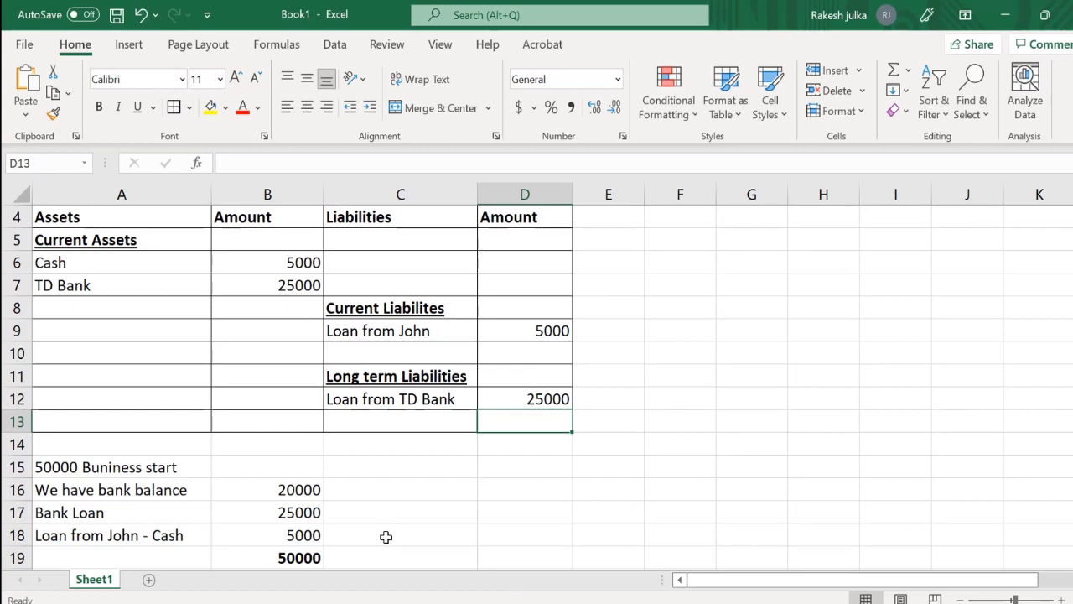
pyautogui.click(107, 490)
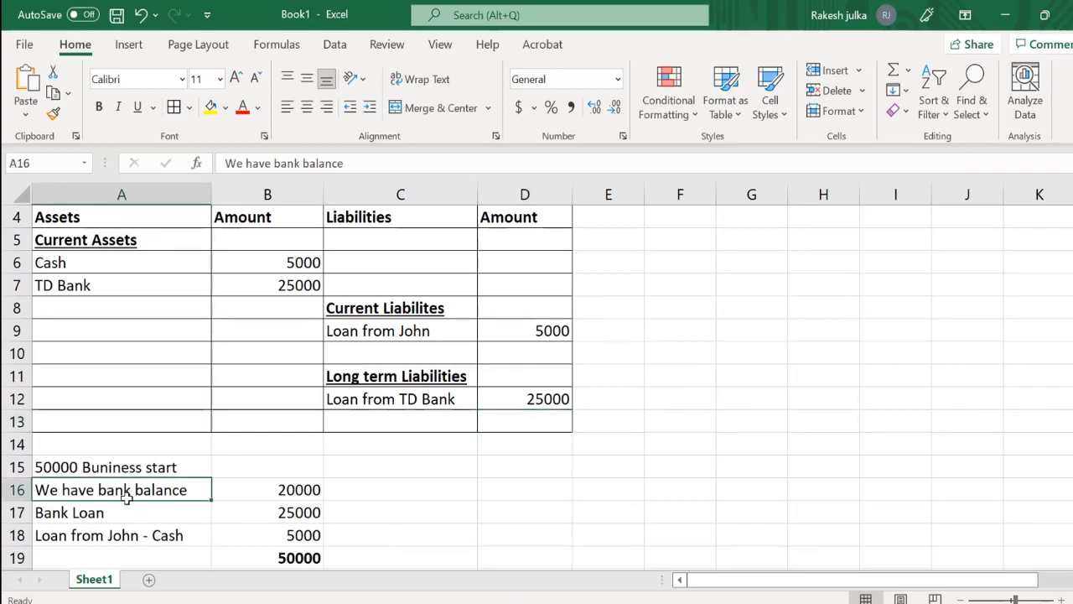
pyautogui.click(265, 493)
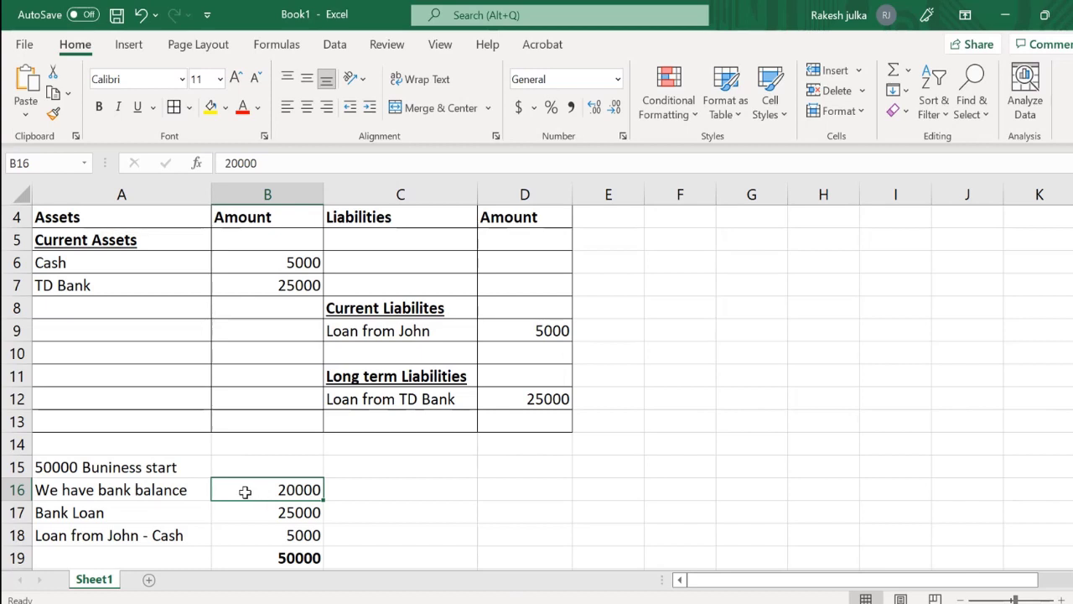
# Step: Append a hyphen and the owner's first name in parentheses to the Balance Sheet title in row 3
pyautogui.scroll(1, 244, 492)
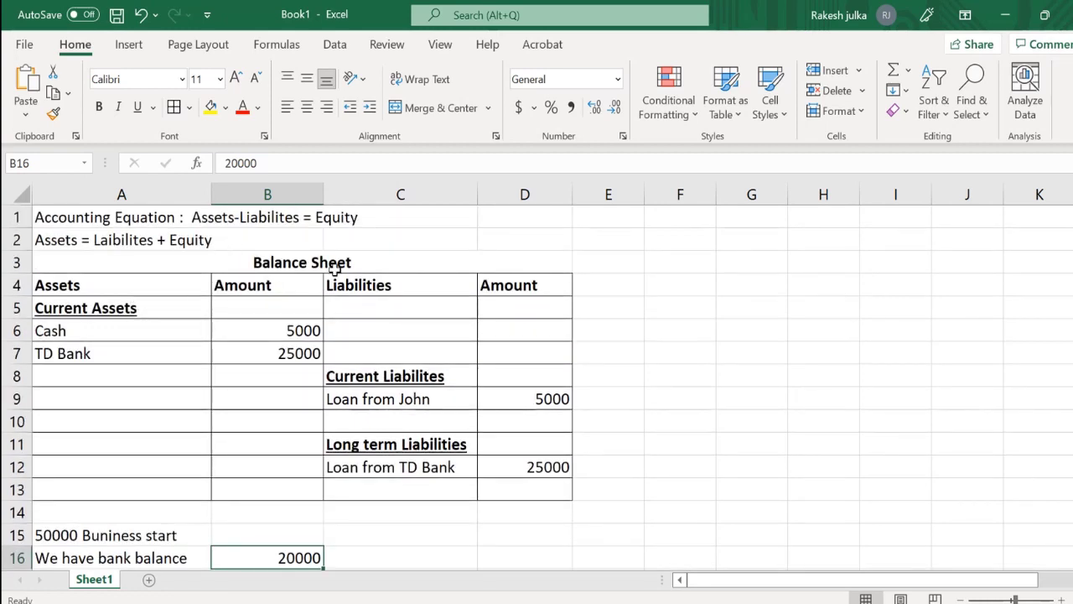
pyautogui.click(377, 262)
pyautogui.doubleClick(378, 263)
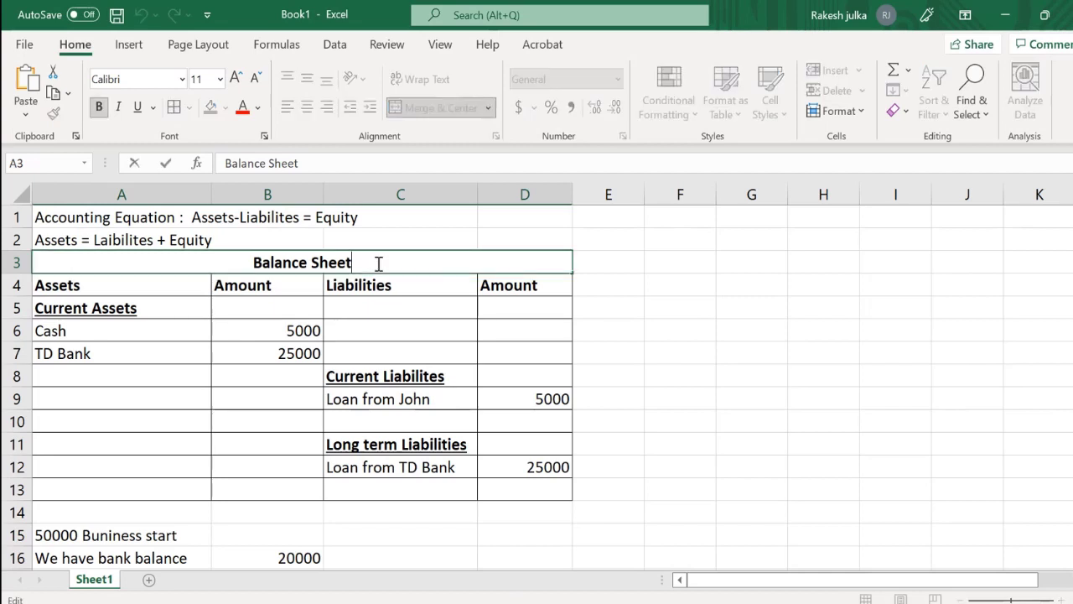
pyautogui.write('- ')
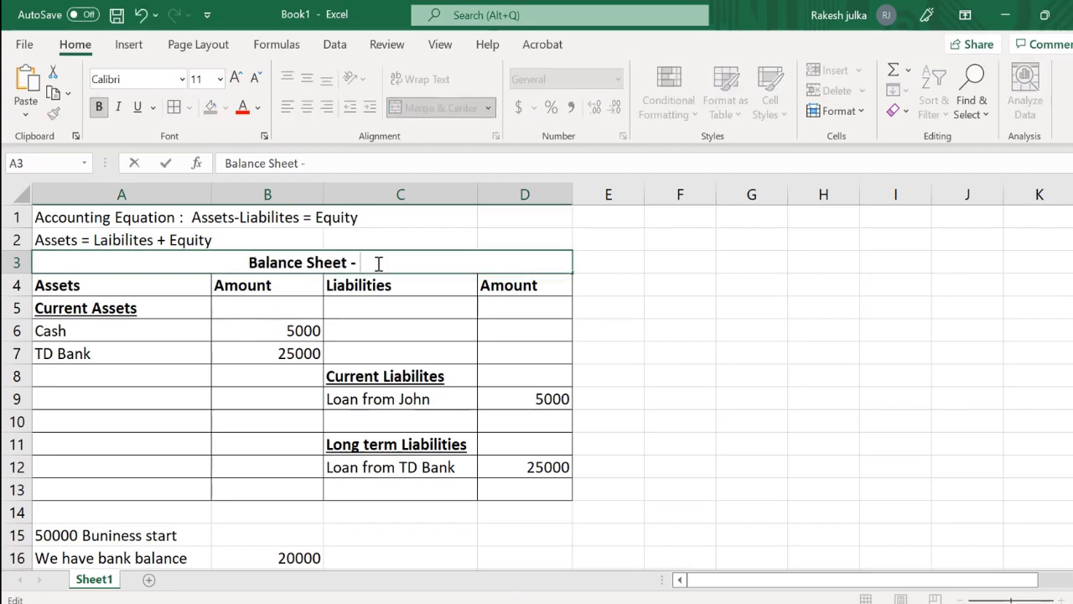
pyautogui.write('Leo')
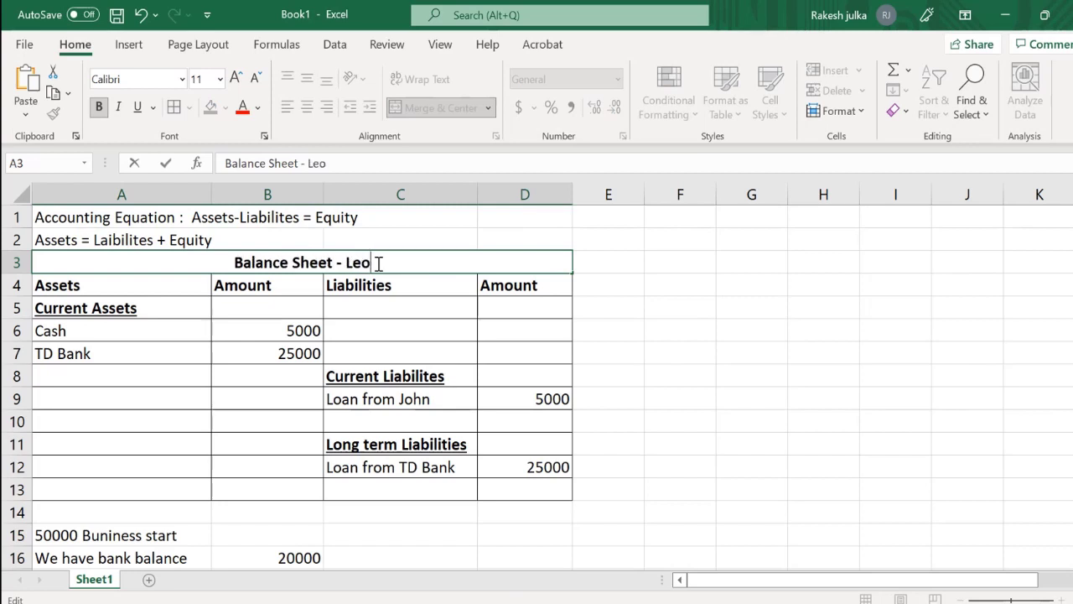
pyautogui.write(')')
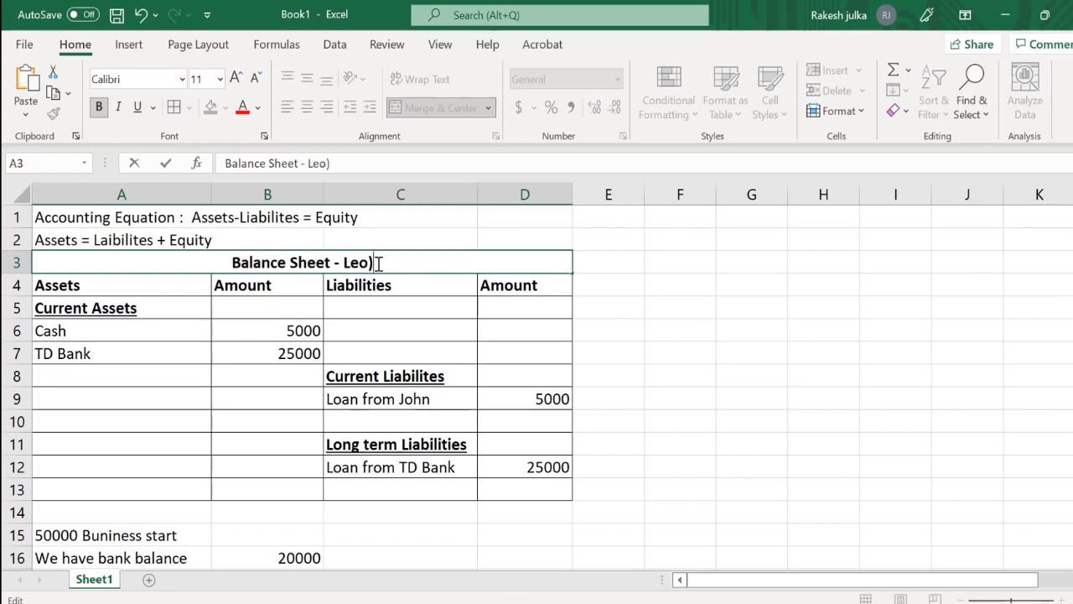
pyautogui.press('Left')
pyautogui.press('Left')
pyautogui.press('Left')
pyautogui.press('Left')
pyautogui.write('(')
pyautogui.press('Right')
pyautogui.press('Right')
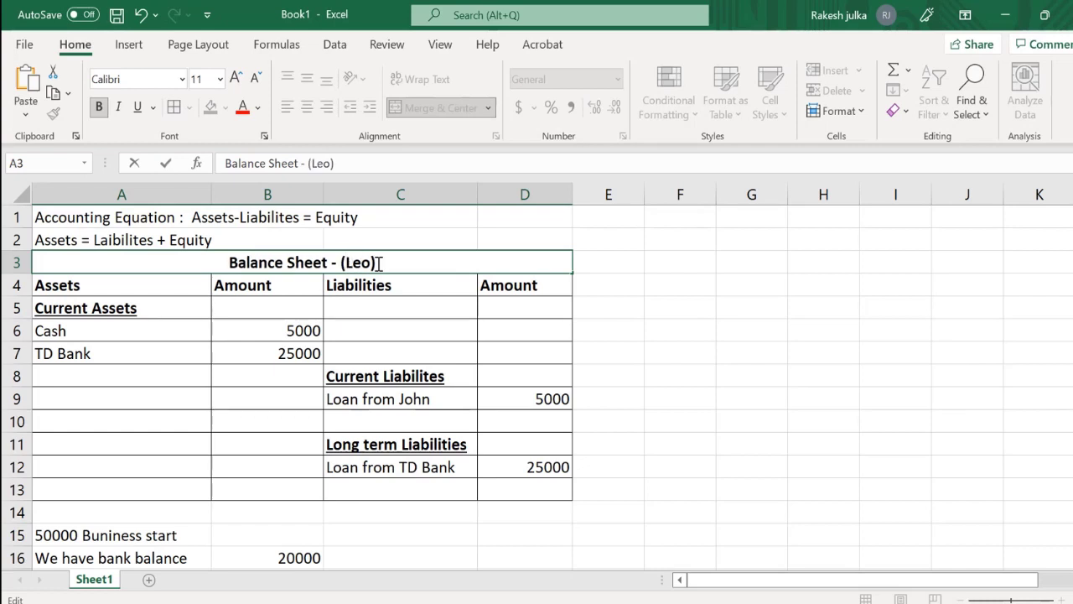
pyautogui.press('Left')
pyautogui.press('Return')
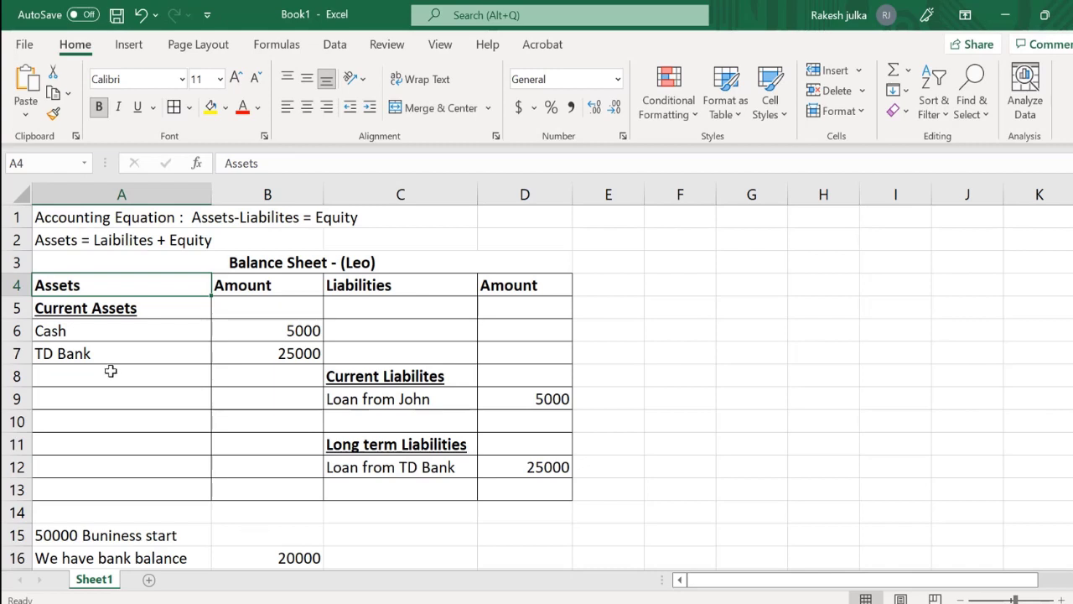
# Step: Set the TD Bank amount in cell B7 to 45000
pyautogui.click(288, 355)
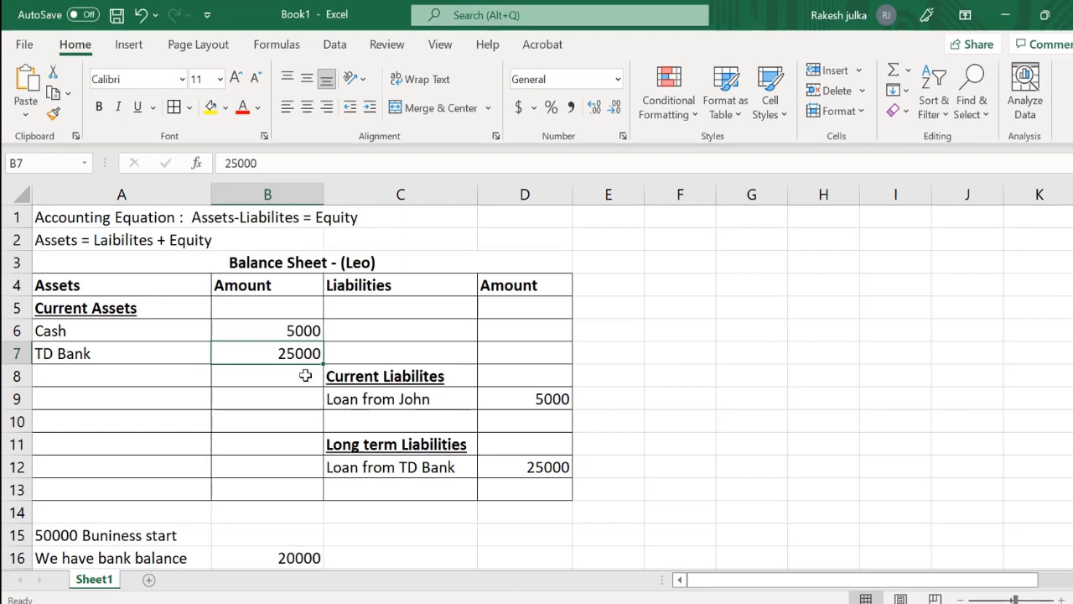
pyautogui.click(291, 558)
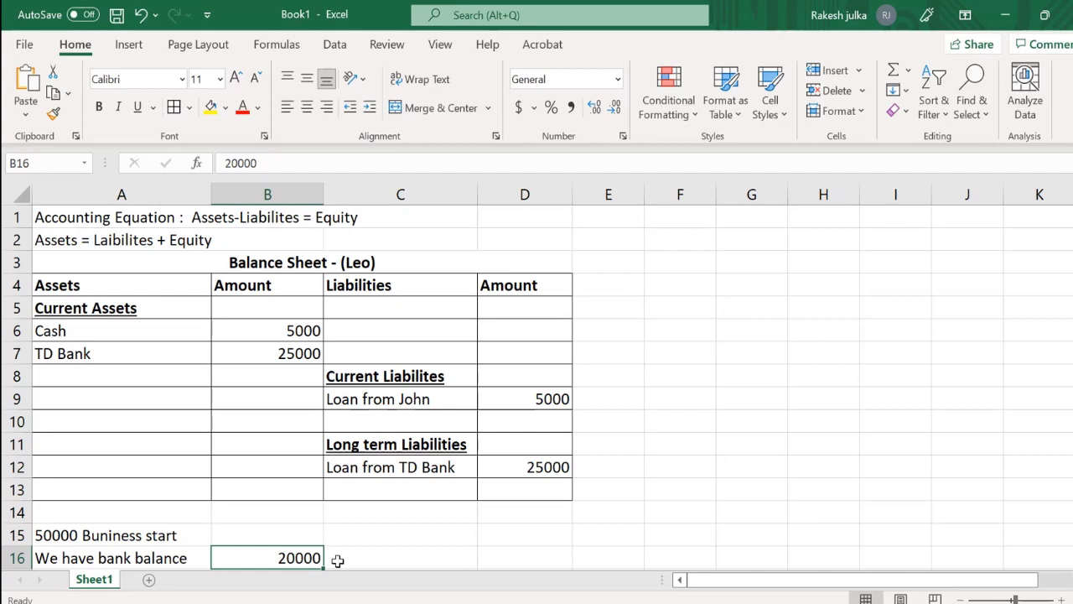
pyautogui.click(285, 355)
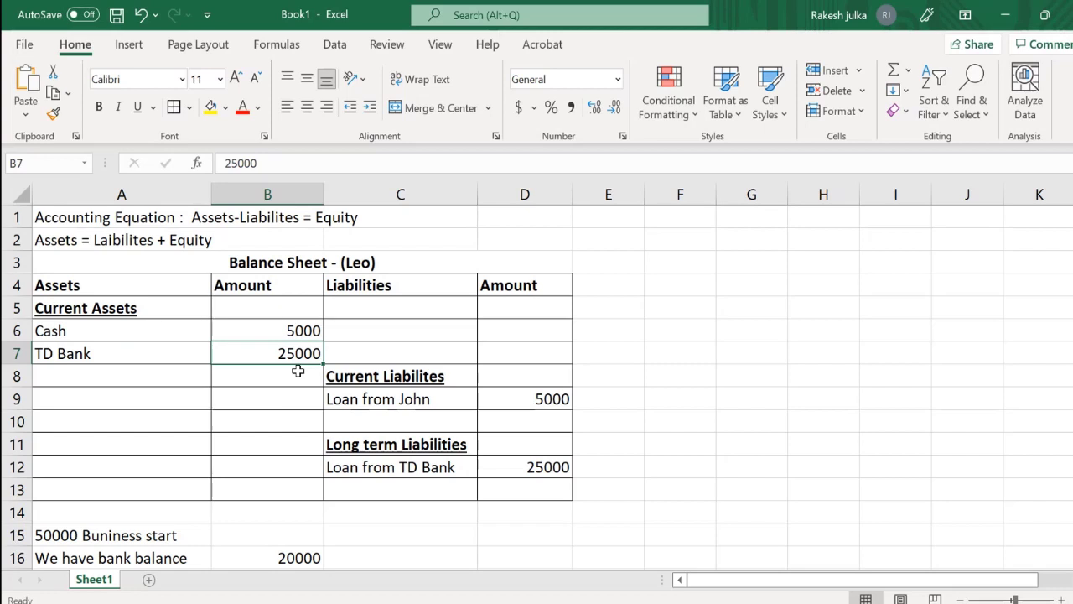
pyautogui.write('450')
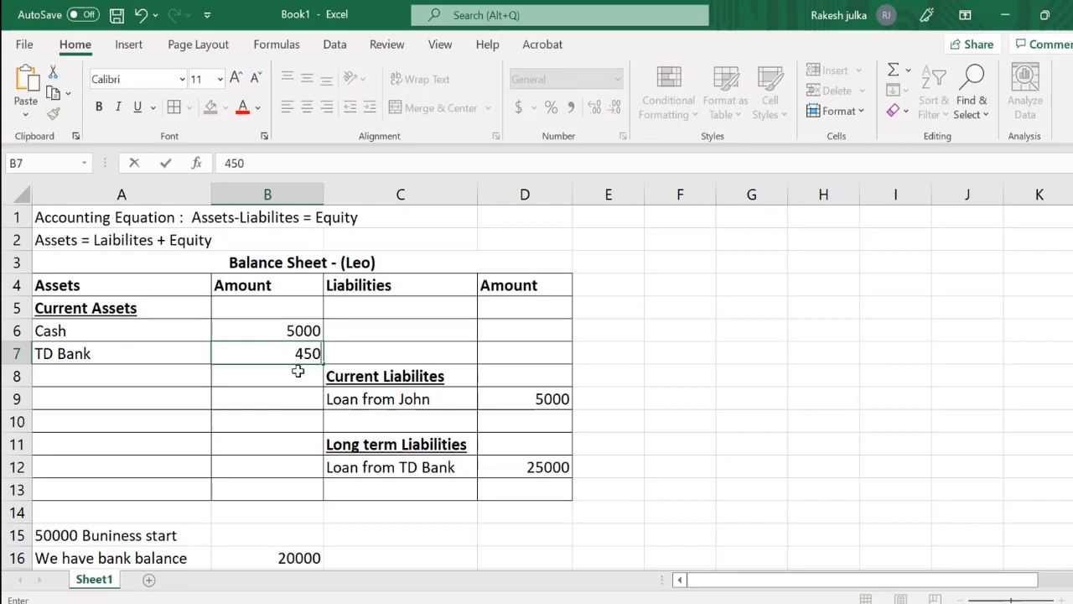
pyautogui.write('00')
pyautogui.press('Return')
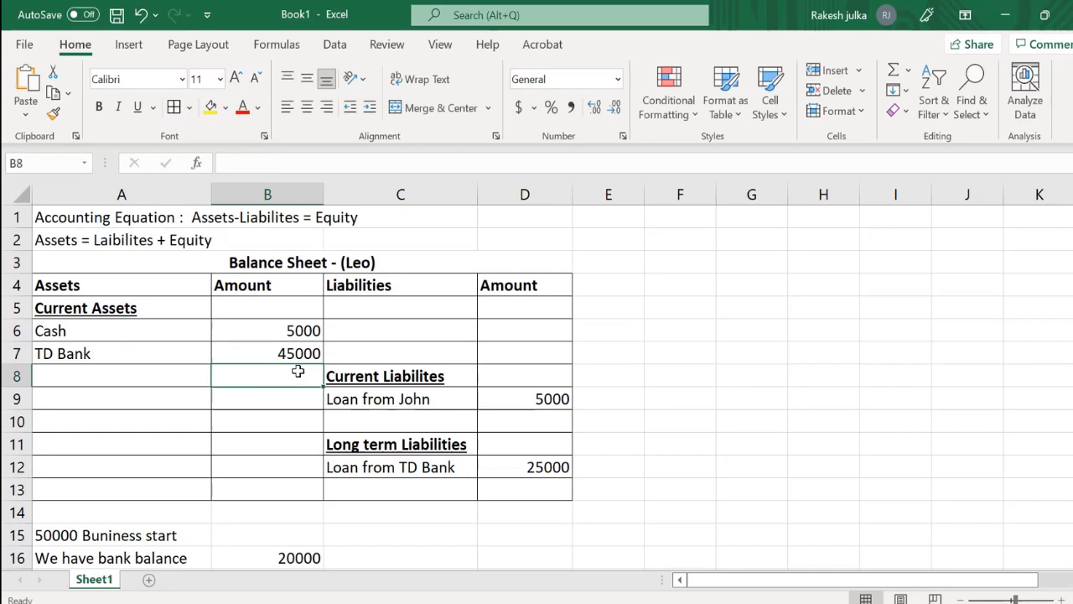
pyautogui.click(148, 353)
pyautogui.click(279, 353)
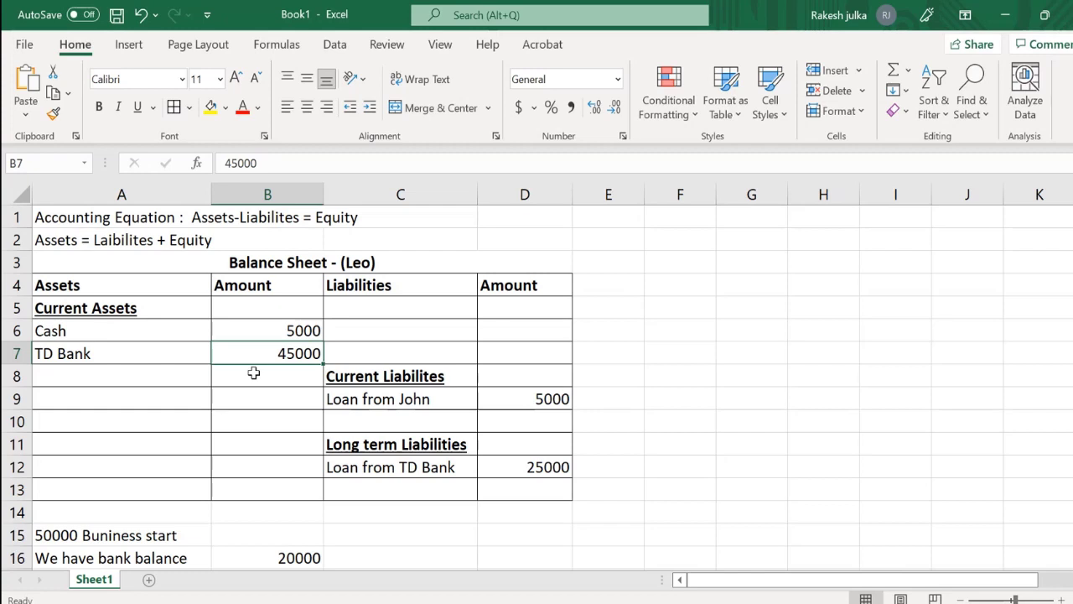
pyautogui.click(289, 557)
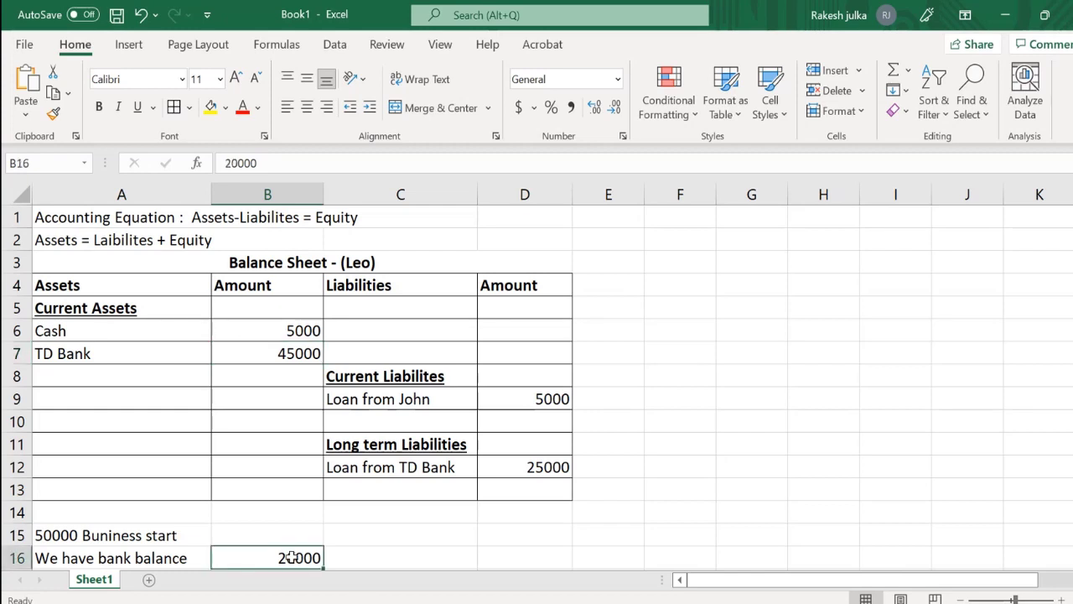
# Step: Enter the heading "Owner's Equity" in cell C5 under Liabilities
pyautogui.click(354, 308)
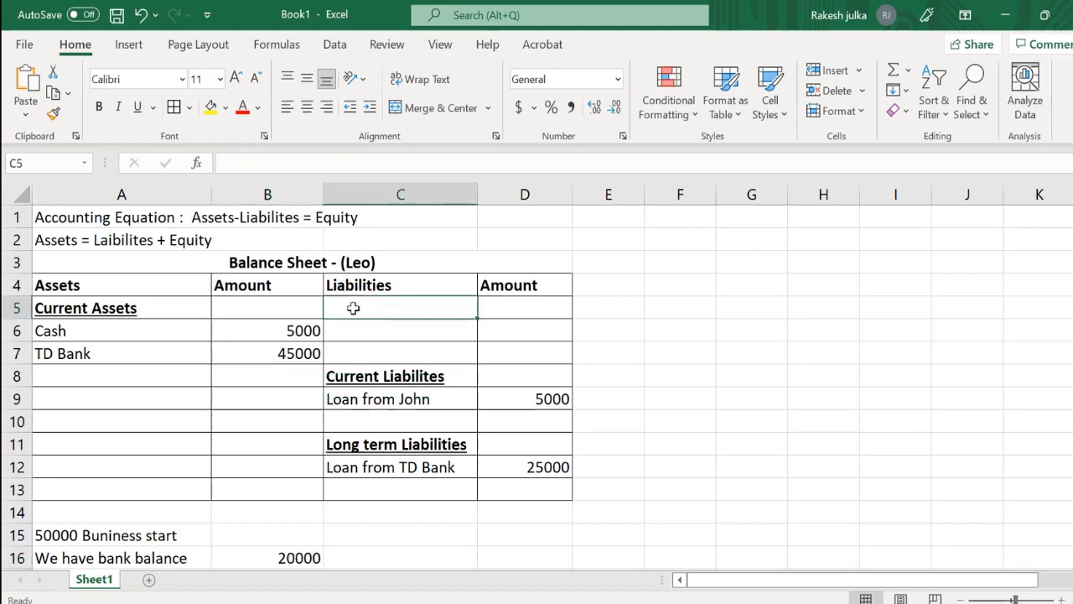
pyautogui.write('E')
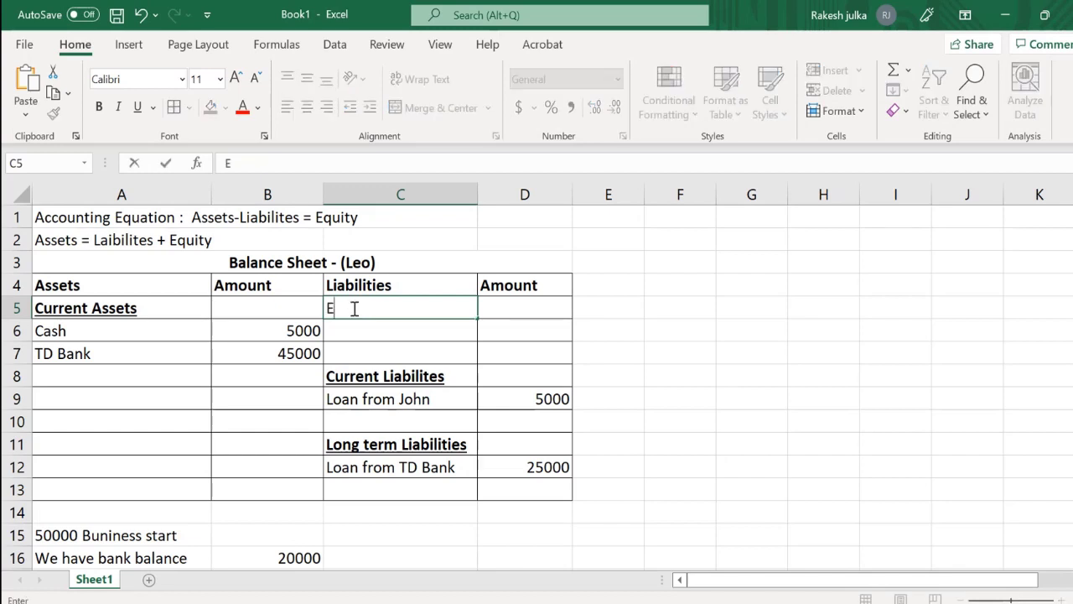
pyautogui.write('quity')
pyautogui.press('BackSpace')
pyautogui.press('BackSpace')
pyautogui.press('BackSpace')
pyautogui.press('BackSpace')
pyautogui.press('BackSpace')
pyautogui.press('BackSpace')
pyautogui.write('Ow')
pyautogui.press('BackSpace')
pyautogui.write("wner's ")
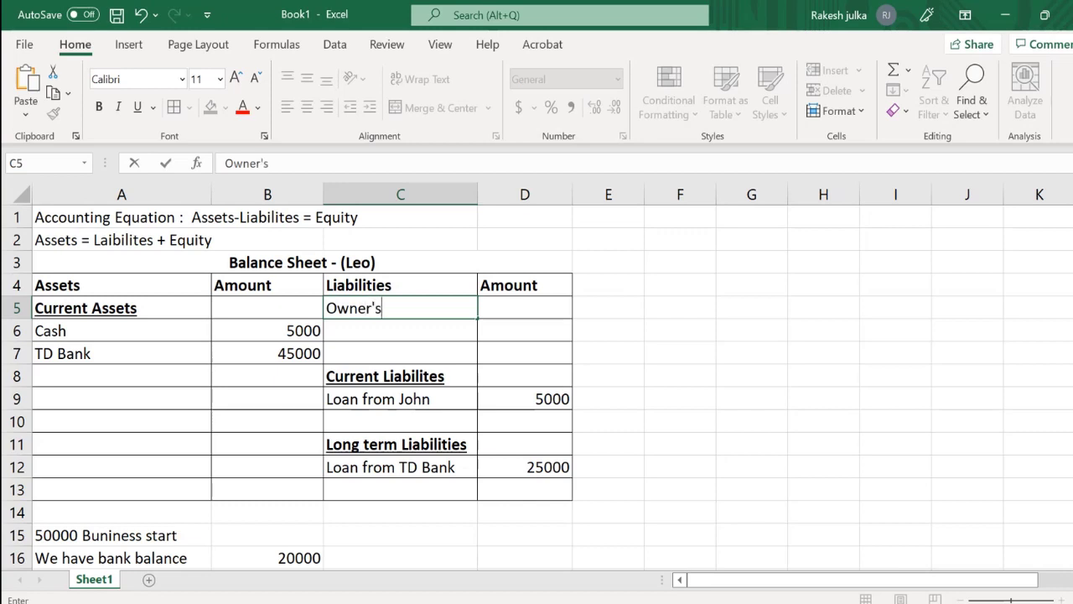
pyautogui.write('Equity')
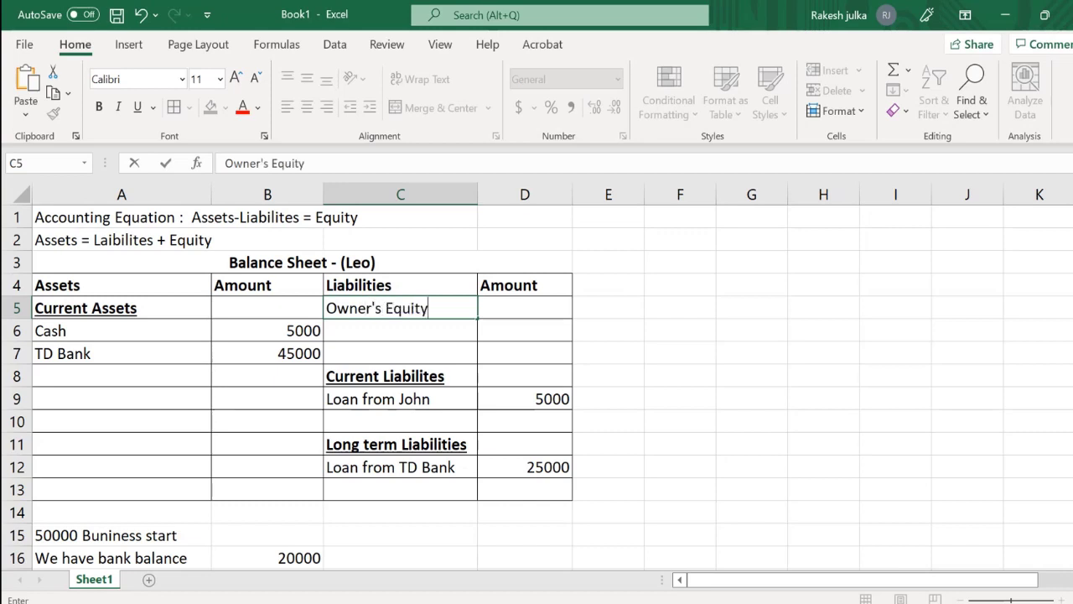
pyautogui.press('Return')
# Step: Format the Owner's Equity heading in cell C5 bold and underlined
pyautogui.press('Up')
pyautogui.hotkey('ctrl', 'b')
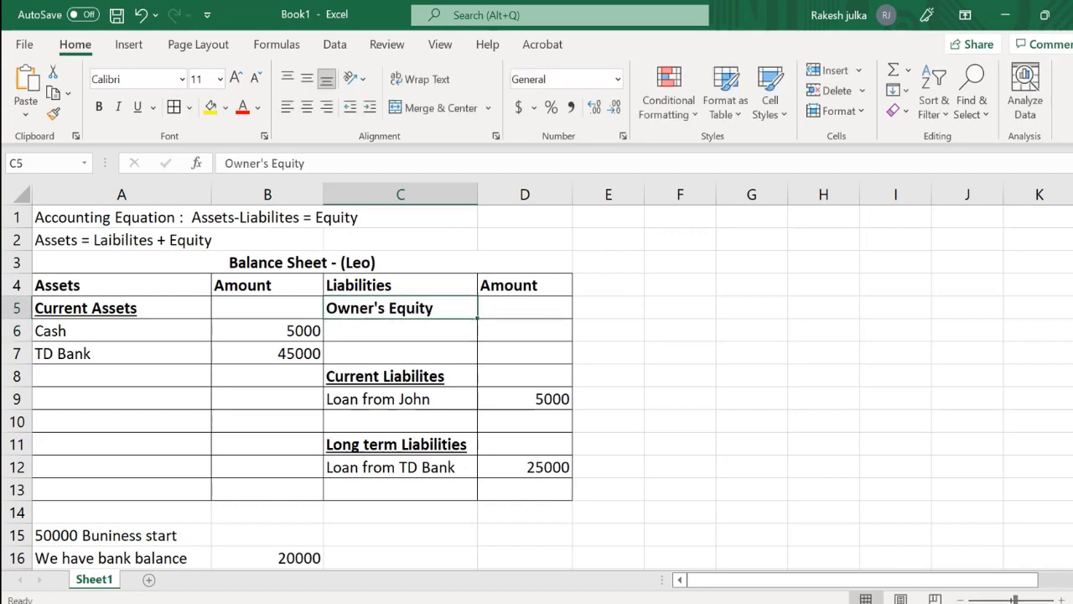
pyautogui.hotkey('ctrl', 'u')
# Step: Label cell C6 as the owner's capital, using the owner's first name in possessive form followed by "Capital"
pyautogui.press('Down')
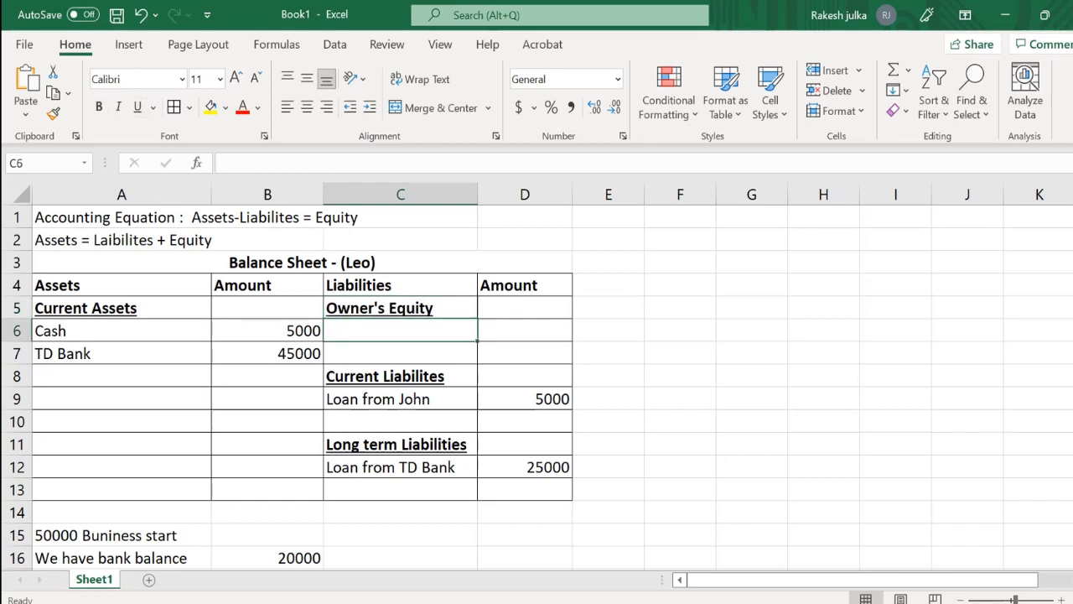
pyautogui.write('Capital')
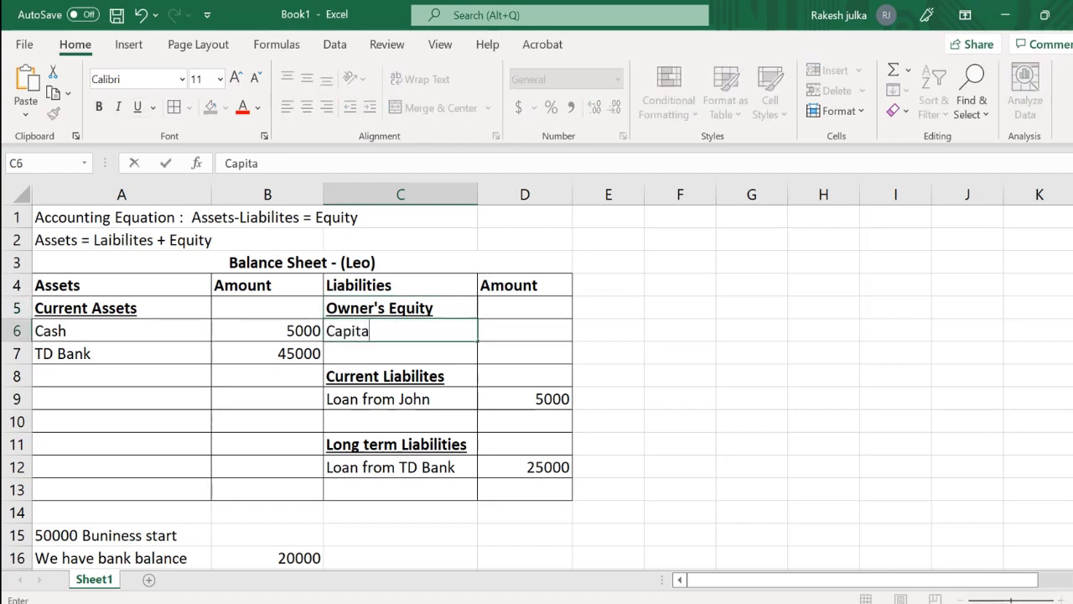
pyautogui.press('BackSpace')
pyautogui.press('BackSpace')
pyautogui.press('BackSpace')
pyautogui.press('BackSpace')
pyautogui.press('BackSpace')
pyautogui.press('BackSpace')
pyautogui.press('BackSpace')
pyautogui.write('Leo')
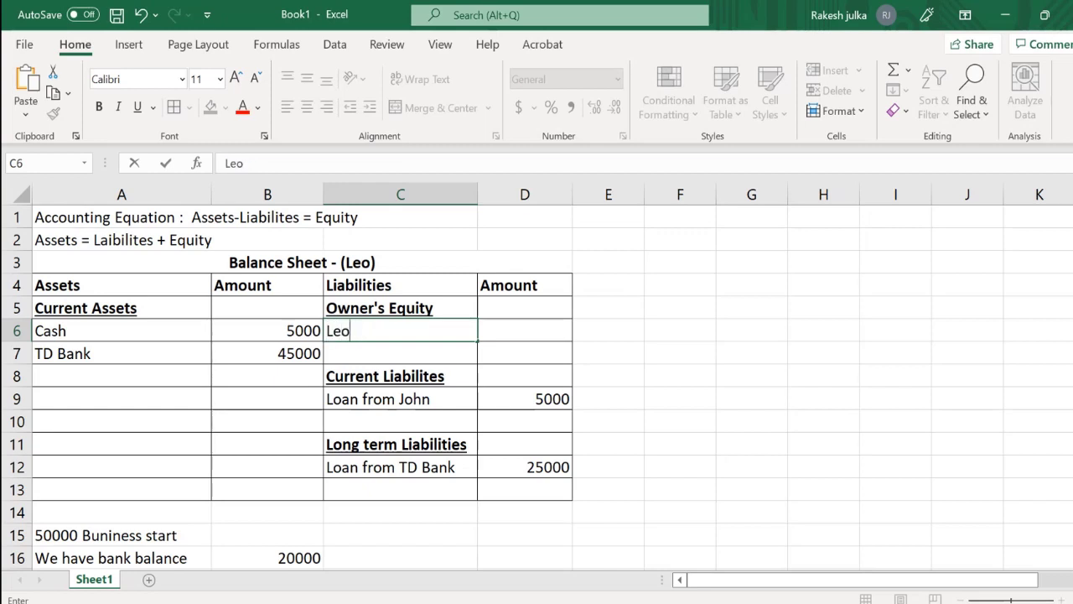
pyautogui.write("'s Capital")
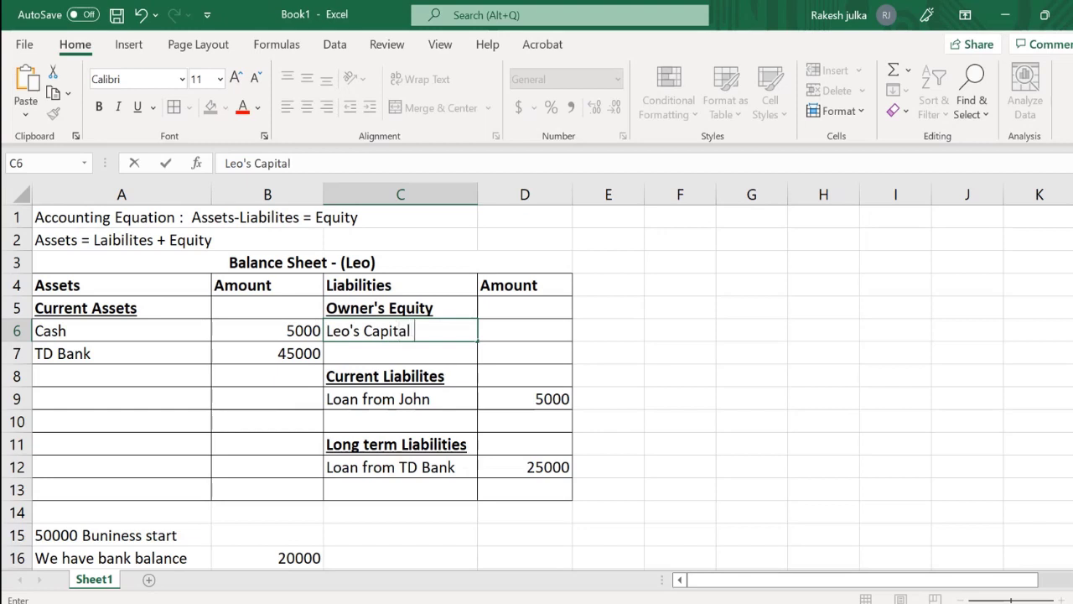
pyautogui.press('Return')
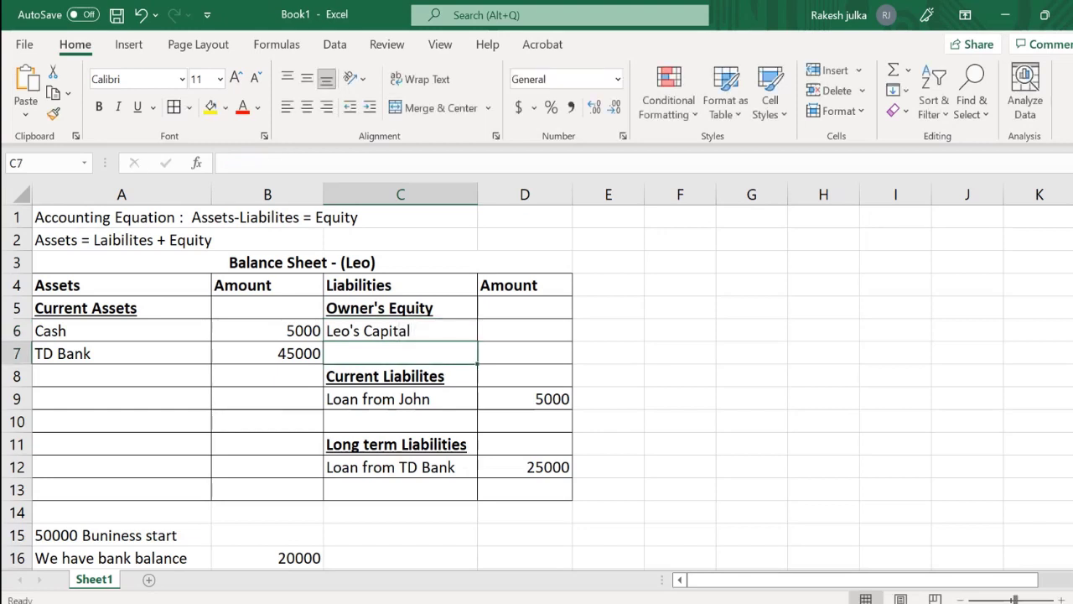
# Step: Enter 20000 in cell D6 as the amount of the owner's capital
pyautogui.click(399, 330)
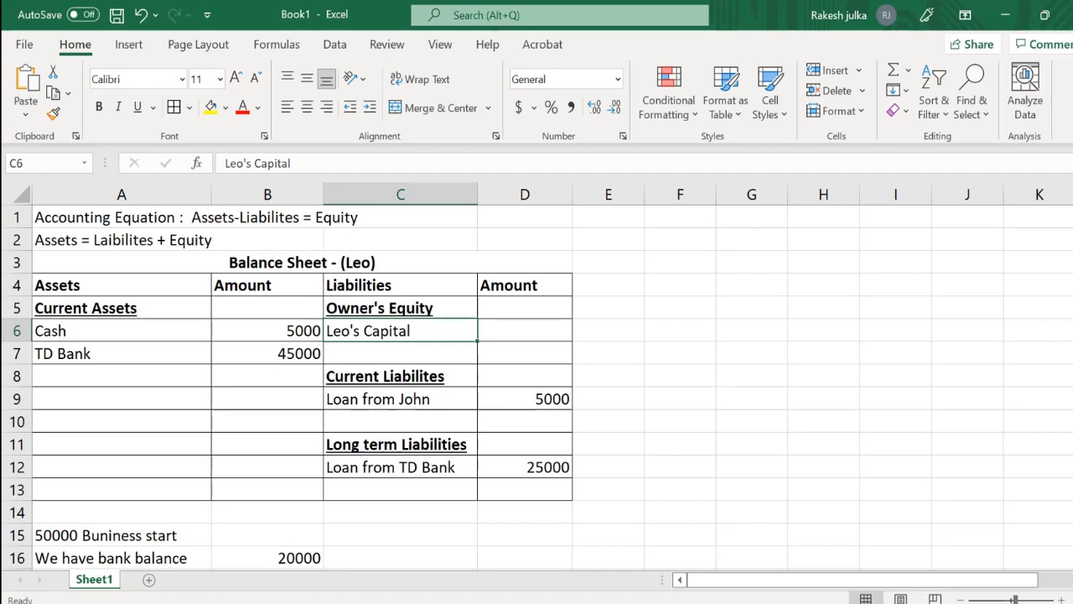
pyautogui.click(525, 331)
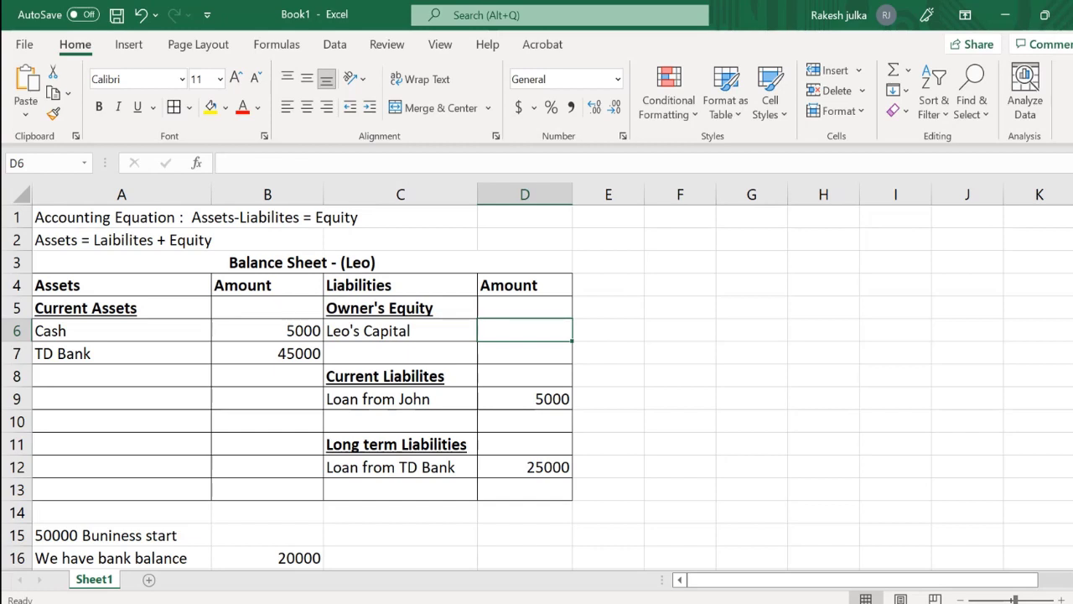
pyautogui.write('20000')
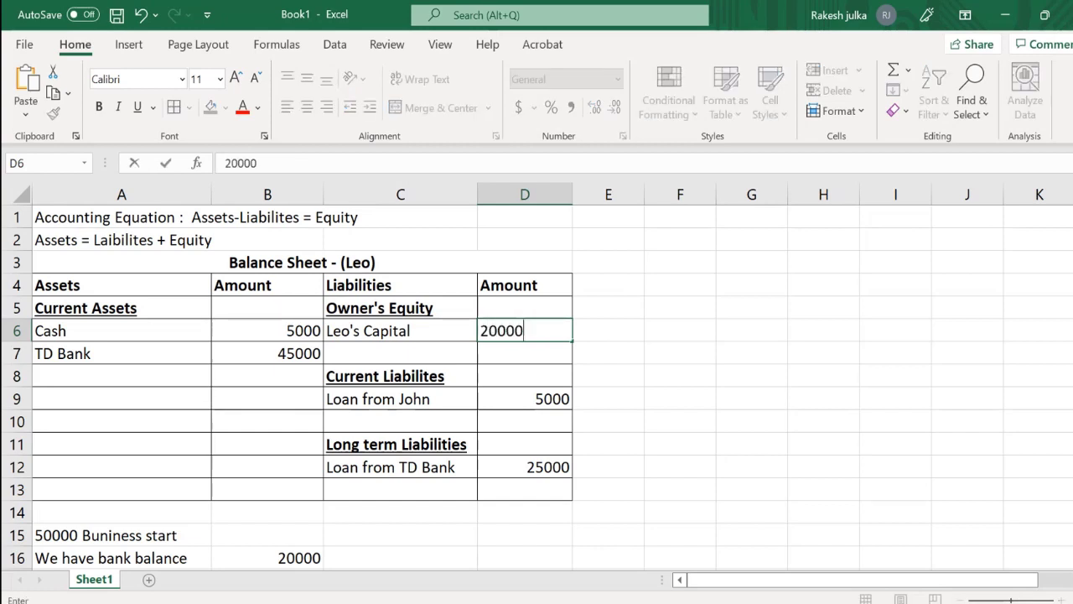
pyautogui.press('Return')
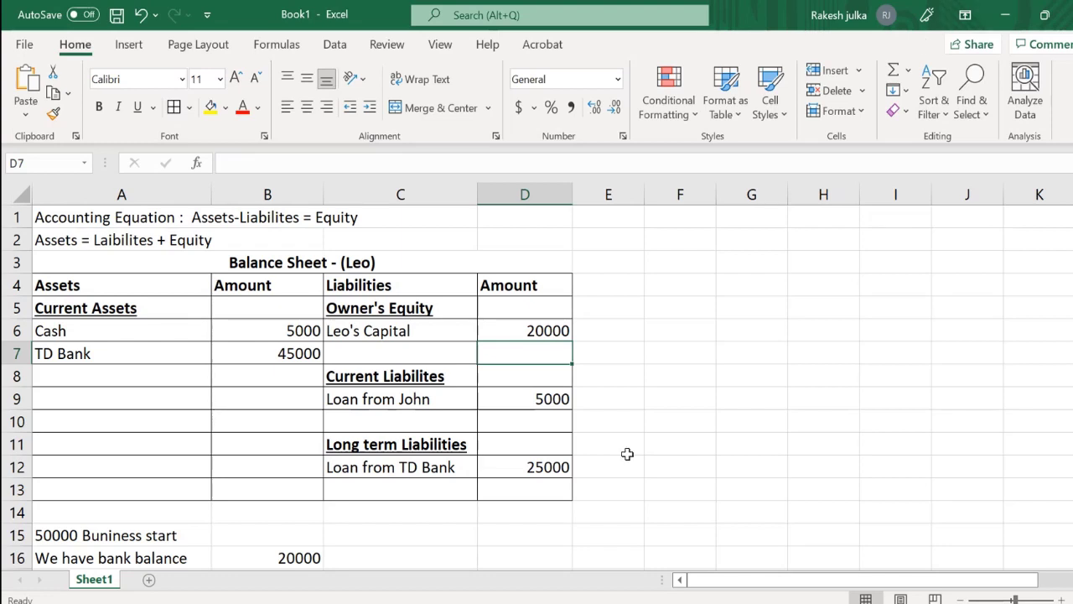
pyautogui.moveTo(362, 289); pyautogui.dragTo(387, 490)
pyautogui.click(622, 356)
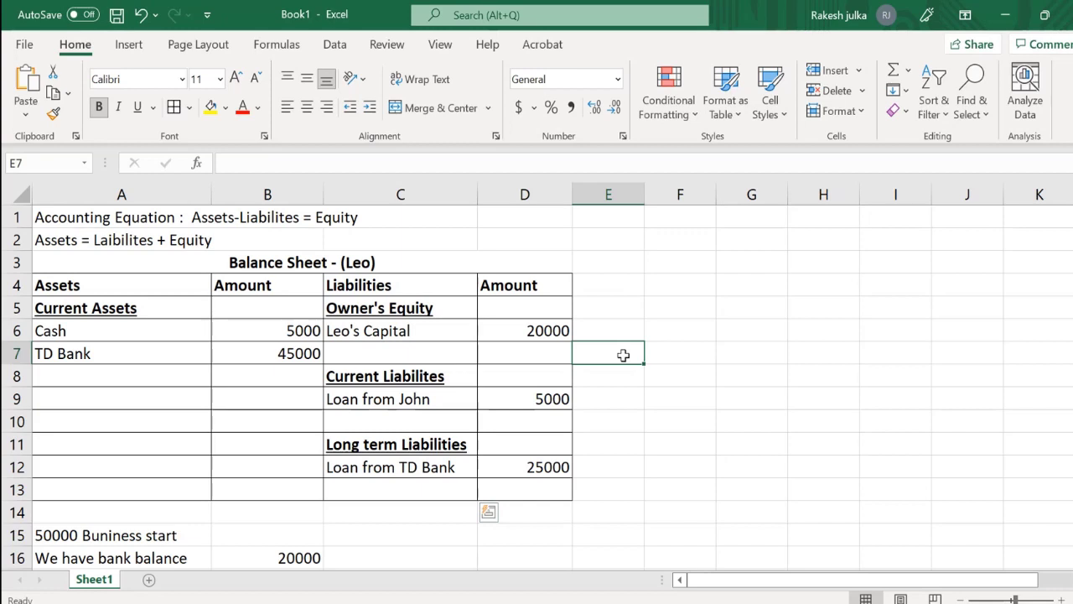
# Step: Total the asset amounts from B5 to B12 with AutoSum in cell B13 and make the total bold
pyautogui.moveTo(623, 354); pyautogui.dragTo(377, 328)
pyautogui.click(389, 375)
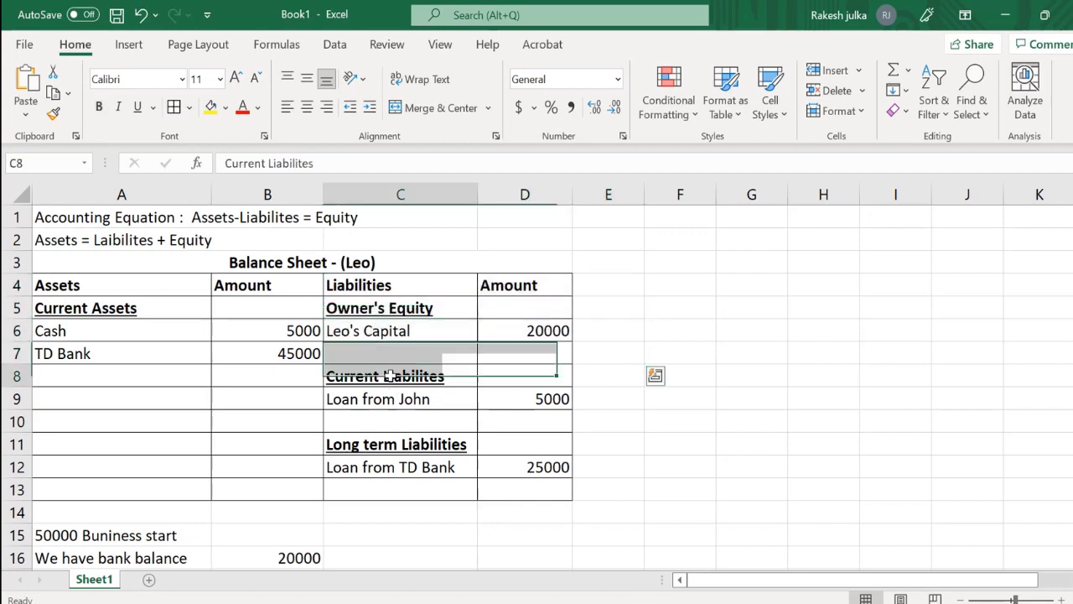
pyautogui.click(290, 330)
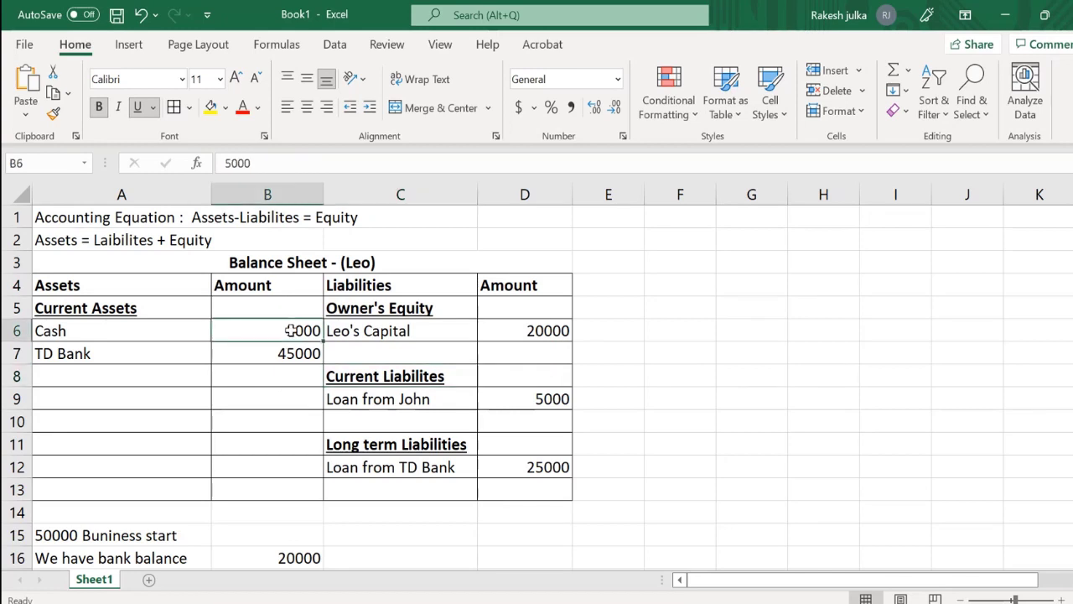
pyautogui.moveTo(290, 331); pyautogui.dragTo(280, 445)
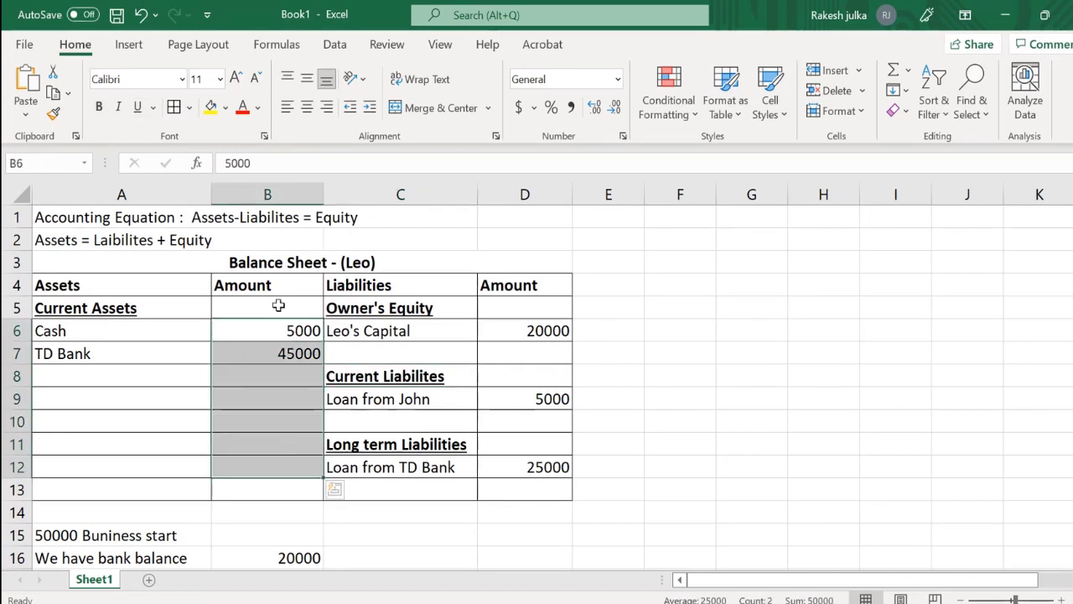
pyautogui.moveTo(280, 304); pyautogui.dragTo(290, 486)
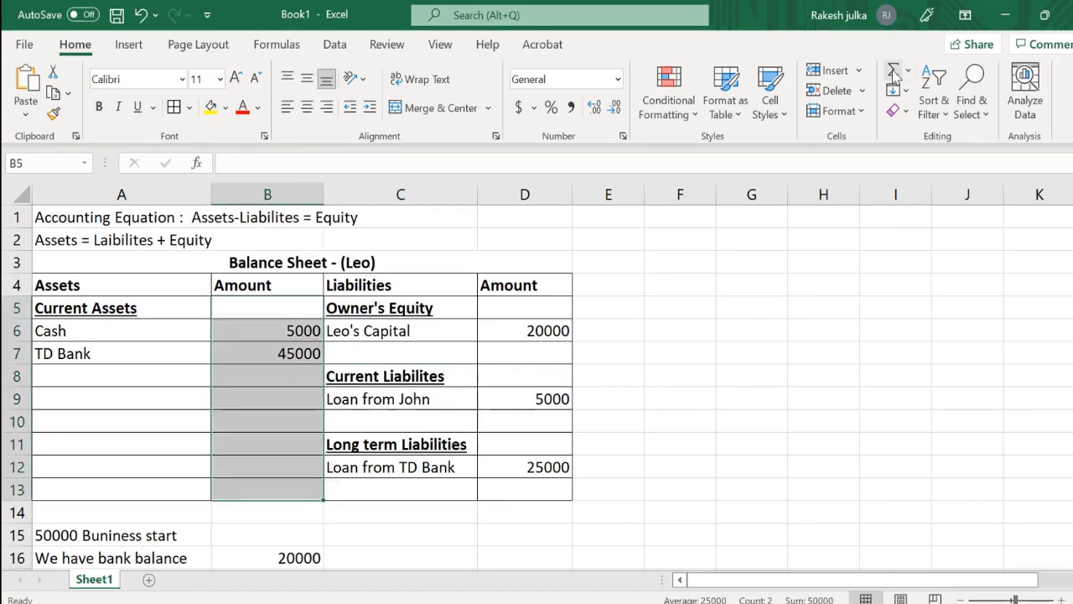
pyautogui.hotkey('alt', '=')
pyautogui.click(296, 489)
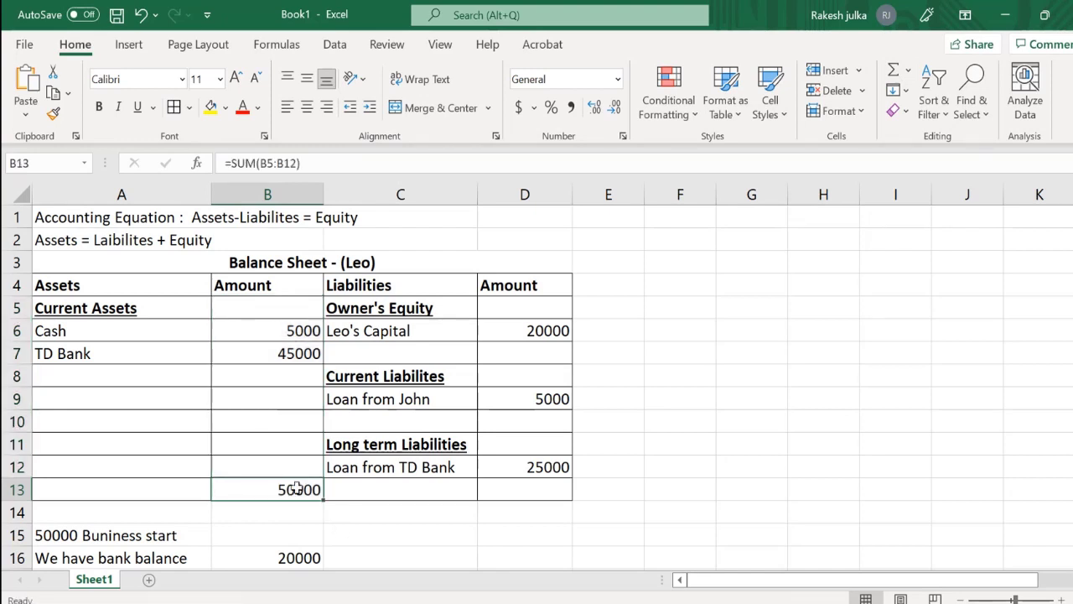
pyautogui.hotkey('ctrl', 'b')
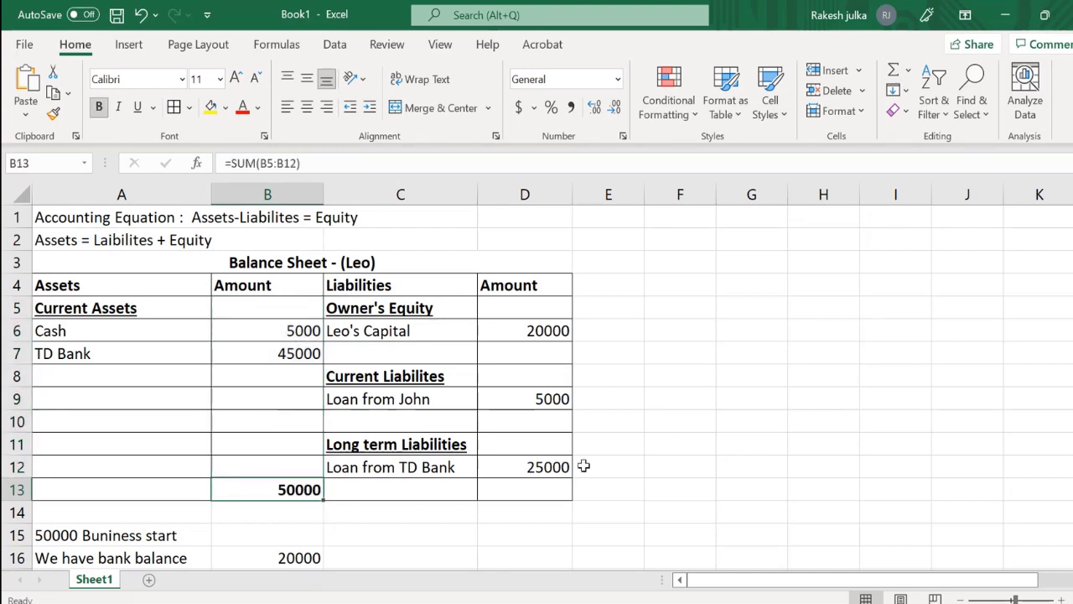
# Step: Total the liabilities-side amounts from D5 to D12 with AutoSum in cell D13 and make the total bold
pyautogui.click(541, 468)
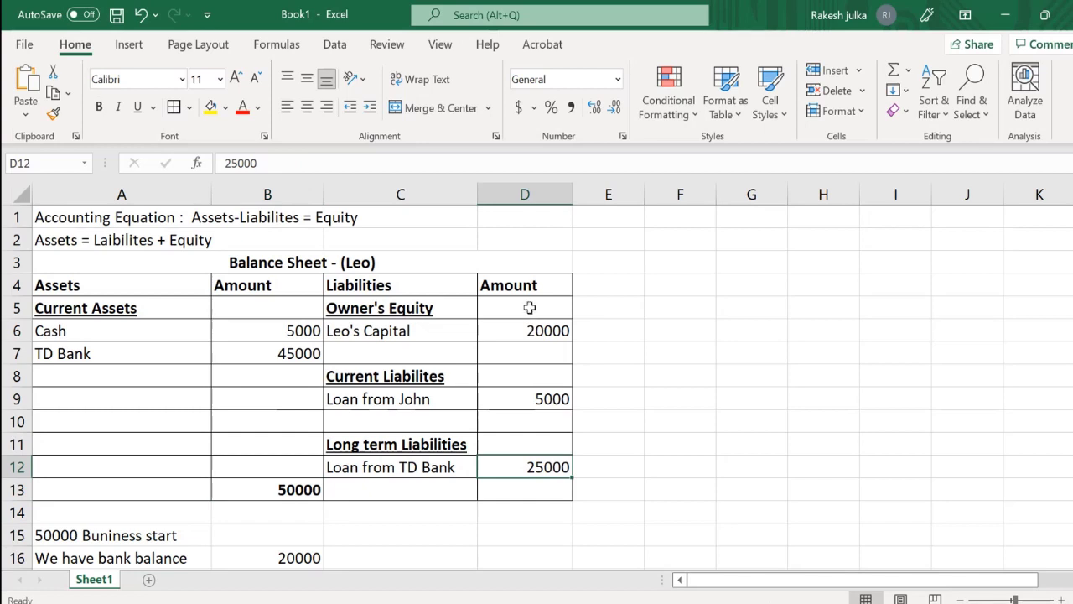
pyautogui.moveTo(529, 308); pyautogui.dragTo(534, 485)
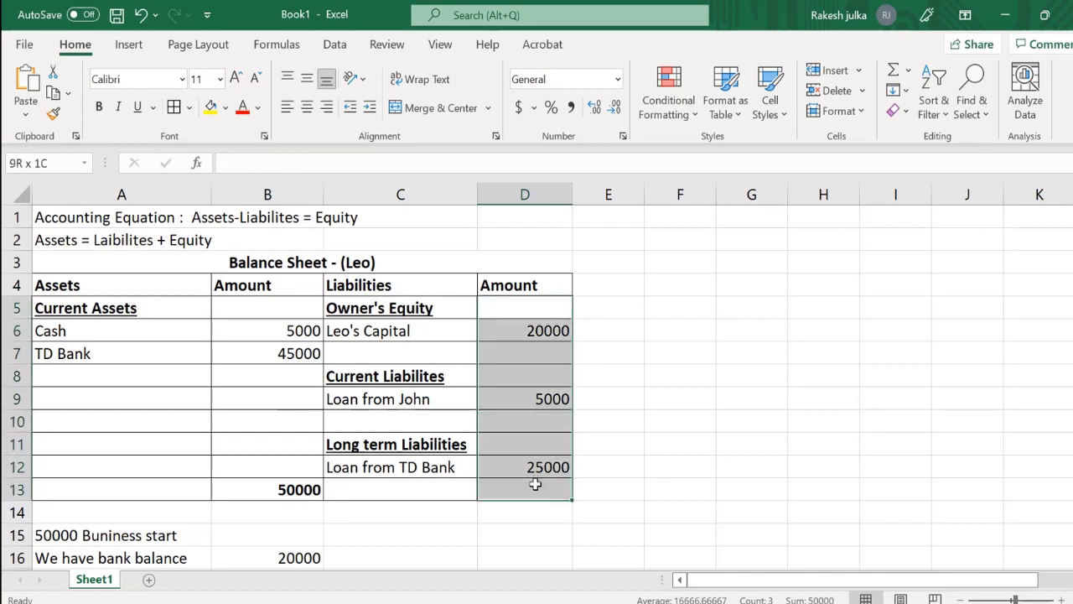
pyautogui.click(895, 70)
pyautogui.click(643, 449)
pyautogui.click(555, 490)
pyautogui.hotkey('ctrl', 'b')
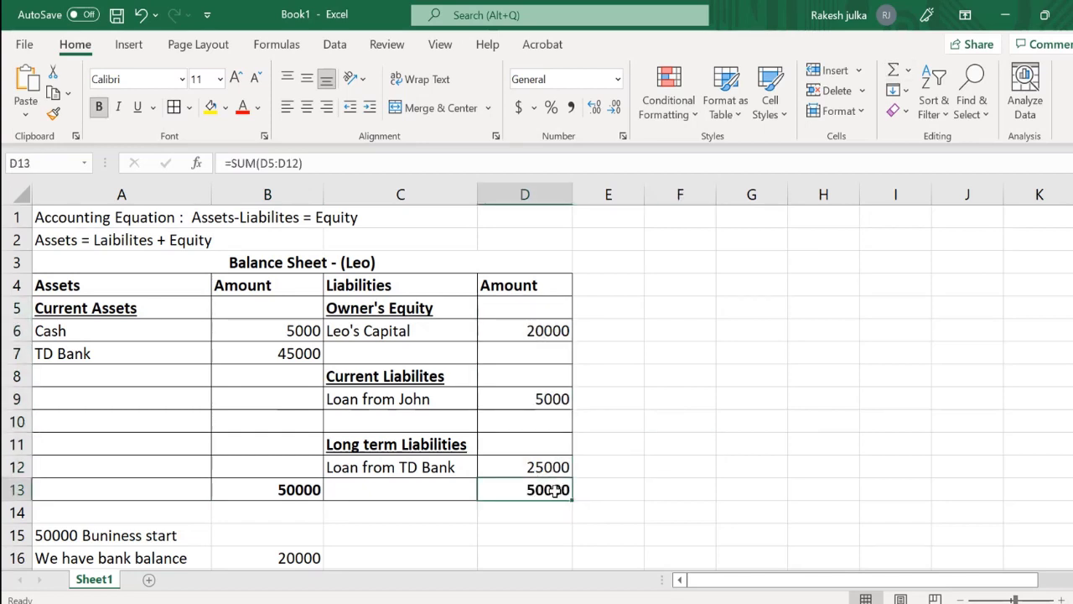
# Step: Review the current liability loan, the owner's capital entry and the accounting equation in cell A1
pyautogui.click(575, 473)
pyautogui.click(432, 416)
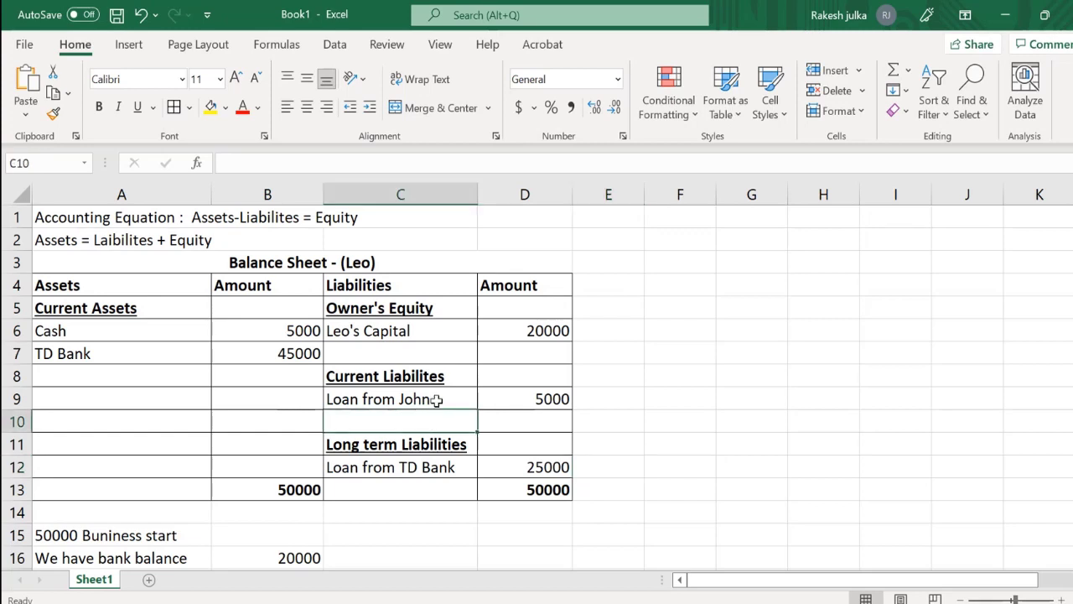
pyautogui.click(434, 399)
pyautogui.click(530, 399)
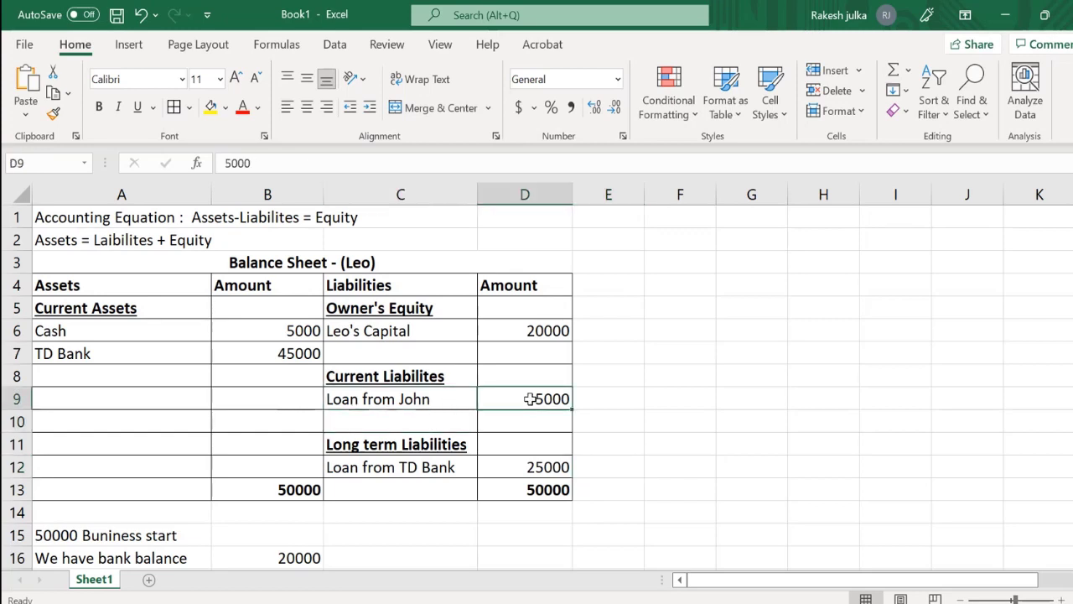
pyautogui.click(428, 333)
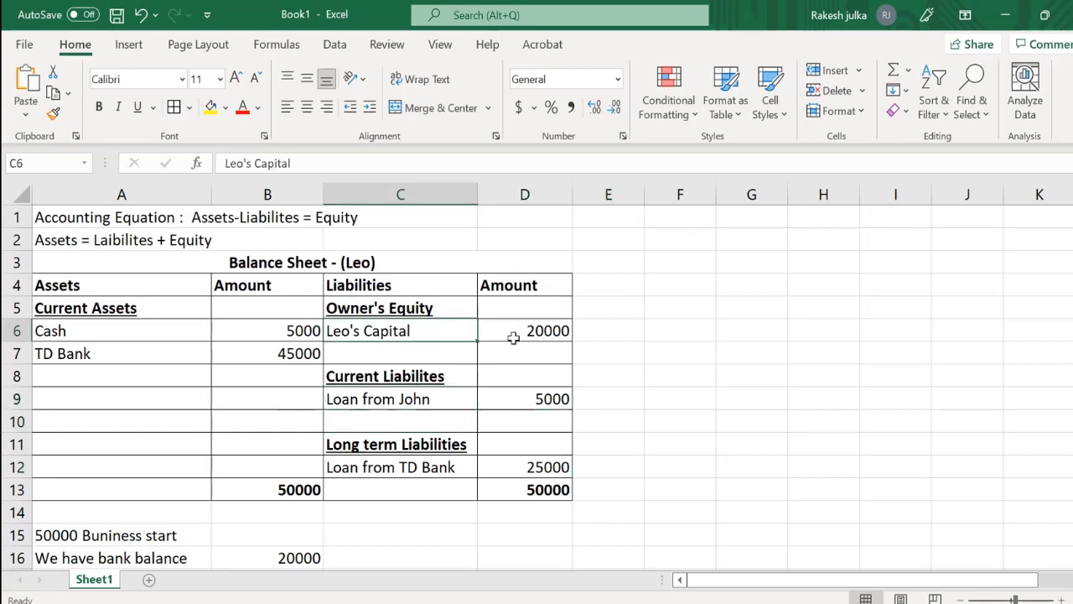
pyautogui.click(520, 333)
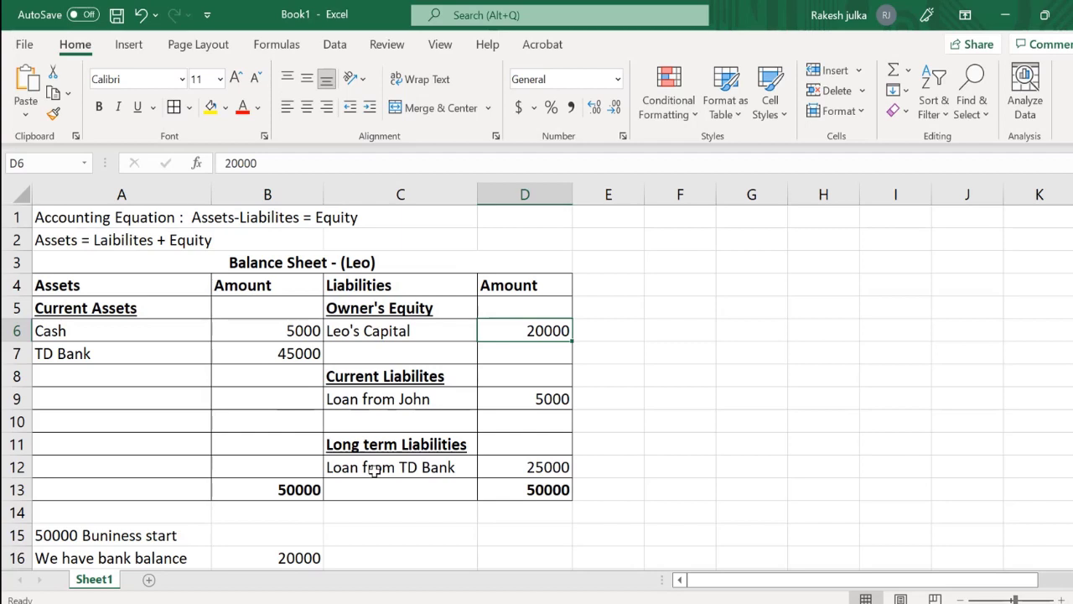
pyautogui.click(155, 223)
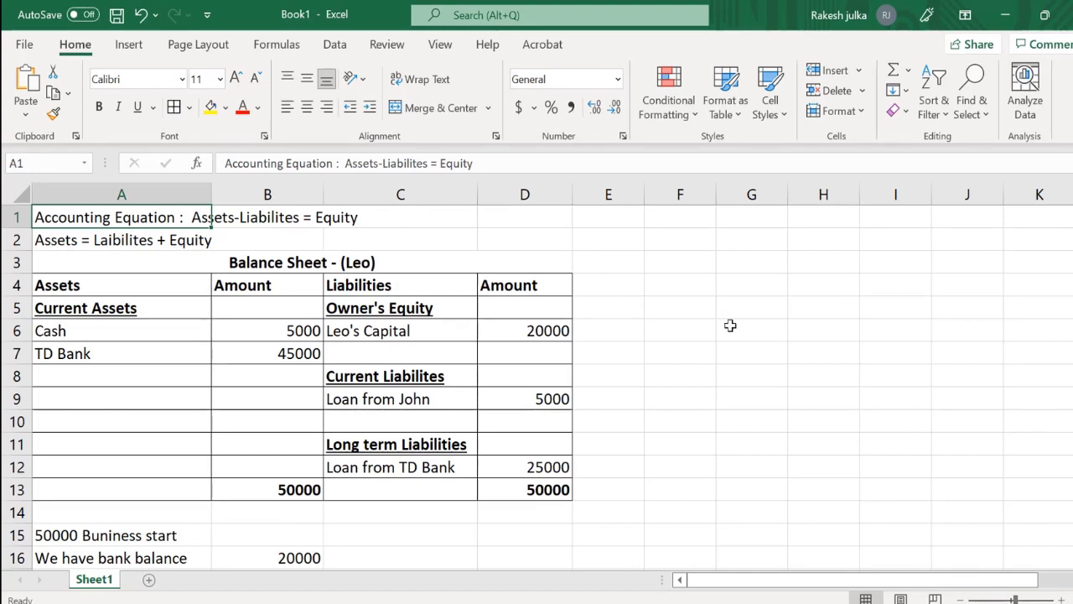
# Step: Enter the headings Assets, Liabilities and Equity in cells F5, G5 and H5 beside the balance sheet
pyautogui.click(689, 310)
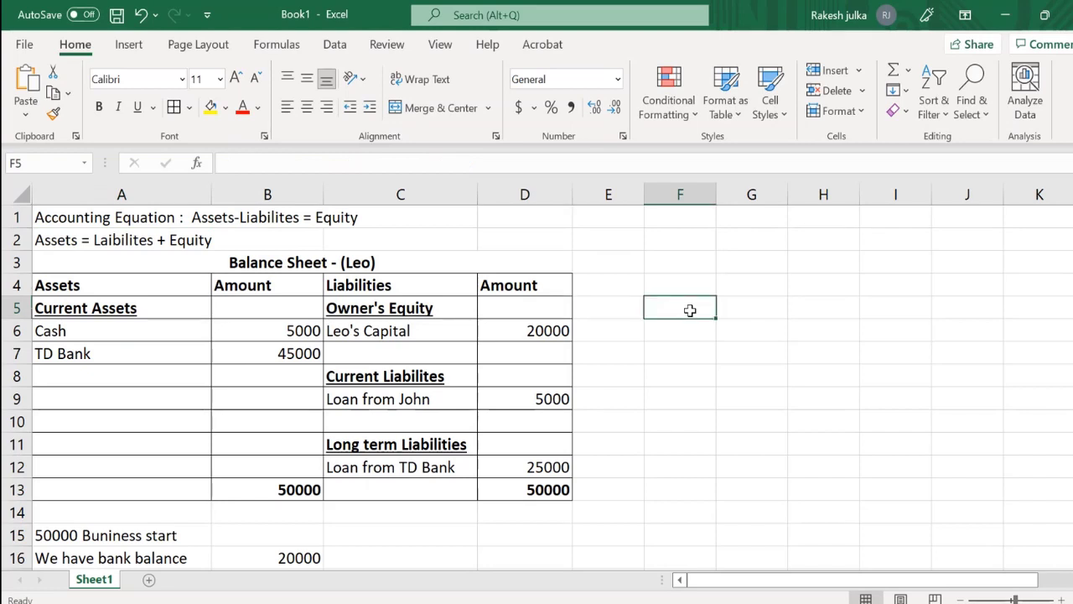
pyautogui.write('Asset')
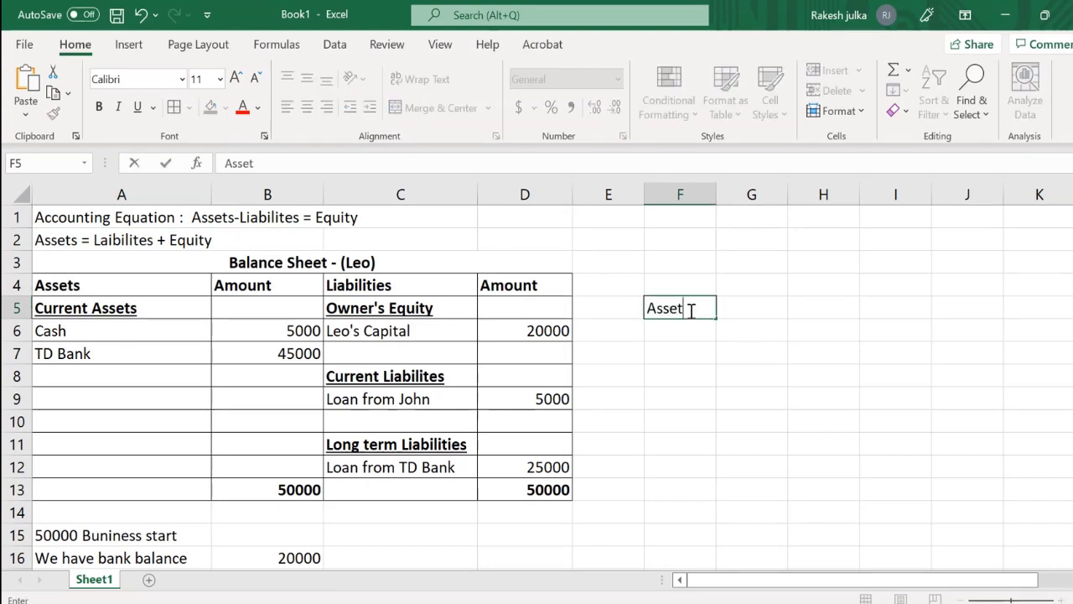
pyautogui.press('Tab')
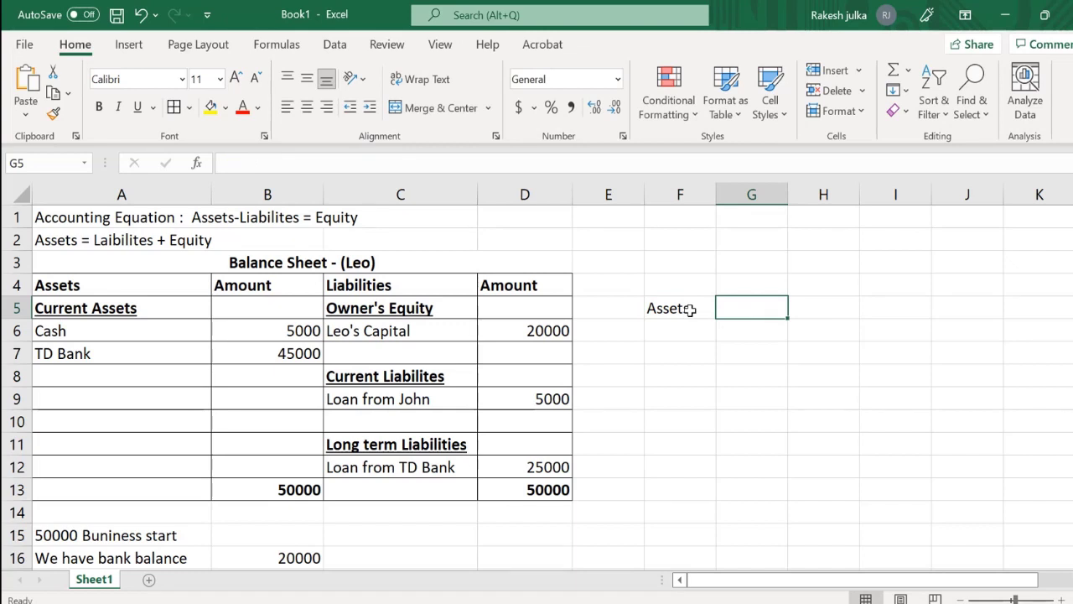
pyautogui.write('Li')
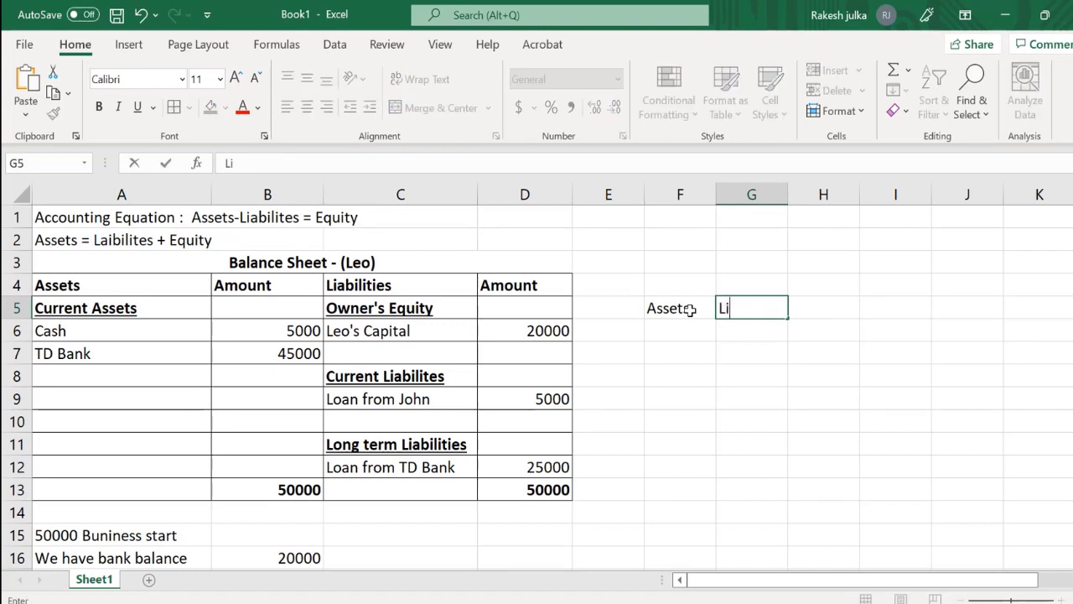
pyautogui.write('abities')
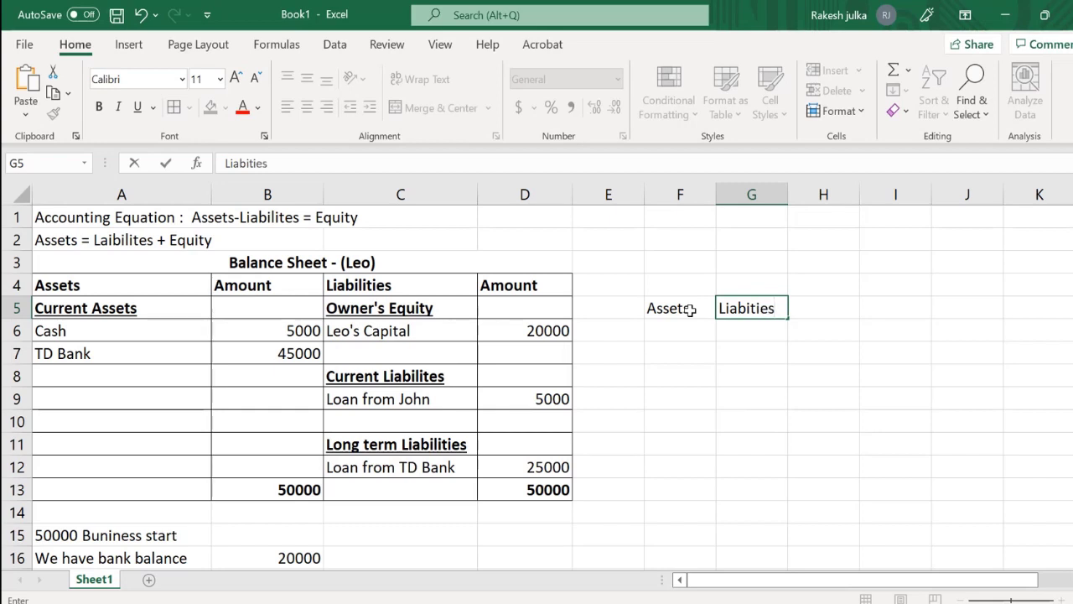
pyautogui.press('BackSpace')
pyautogui.press('BackSpace')
pyautogui.press('BackSpace')
pyautogui.press('BackSpace')
pyautogui.press('BackSpace')
pyautogui.press('BackSpace')
pyautogui.write('bilities')
pyautogui.press('Tab')
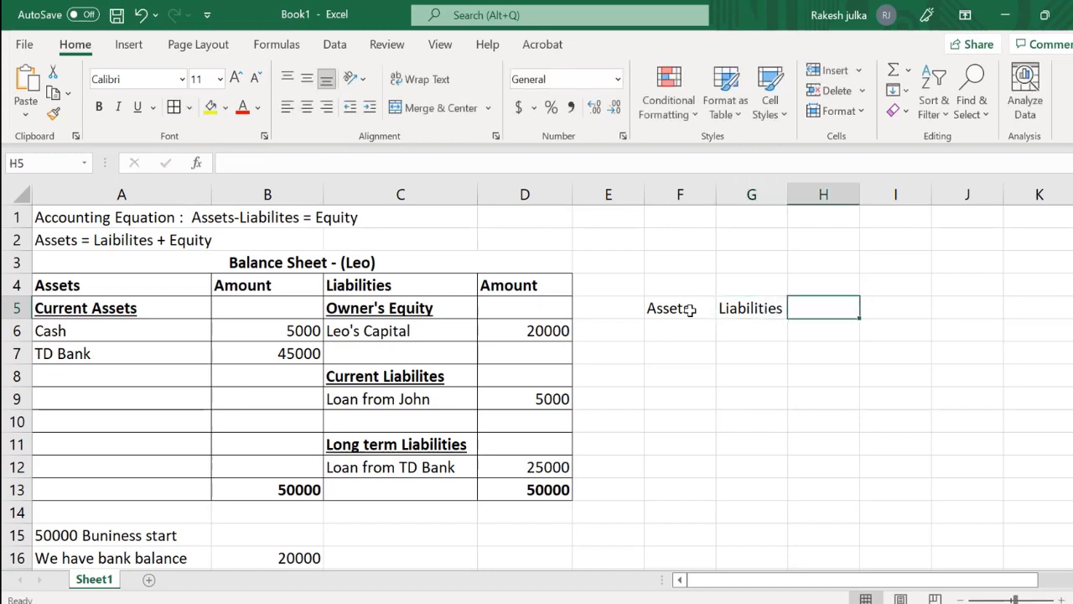
pyautogui.write('Equity')
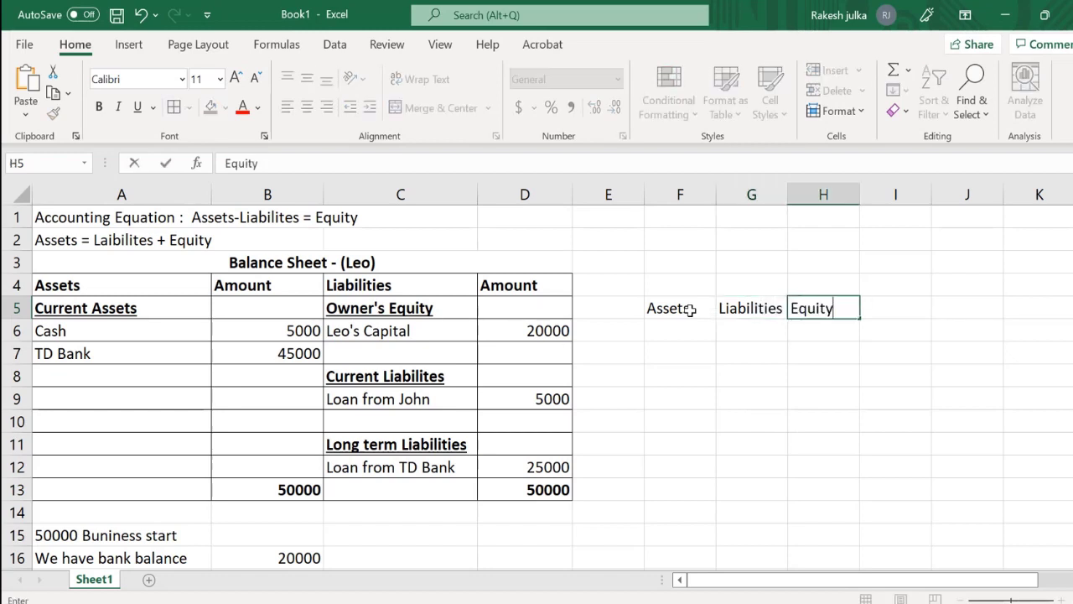
pyautogui.press('Return')
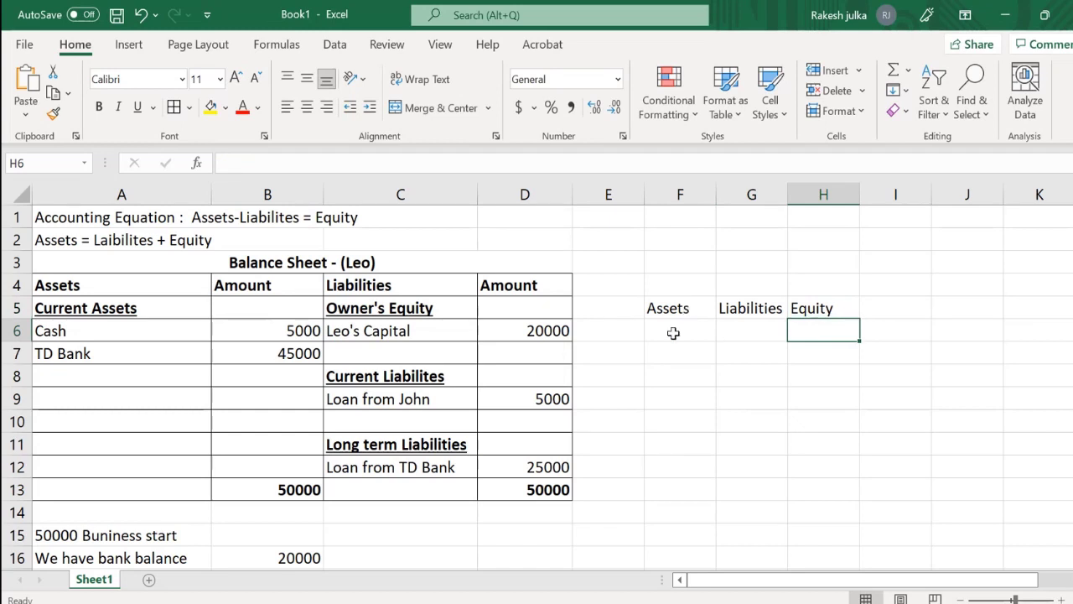
# Step: Examine the Current Liabilities and Long term Liabilities sections in column C and the loans listed under them
pyautogui.click(679, 334)
pyautogui.click(726, 332)
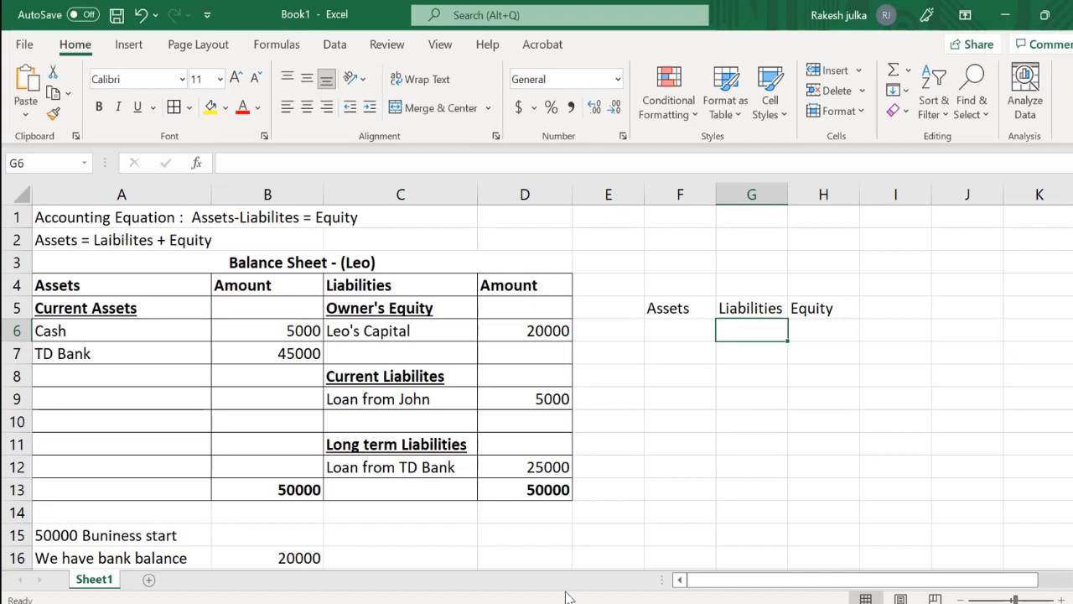
pyautogui.click(382, 379)
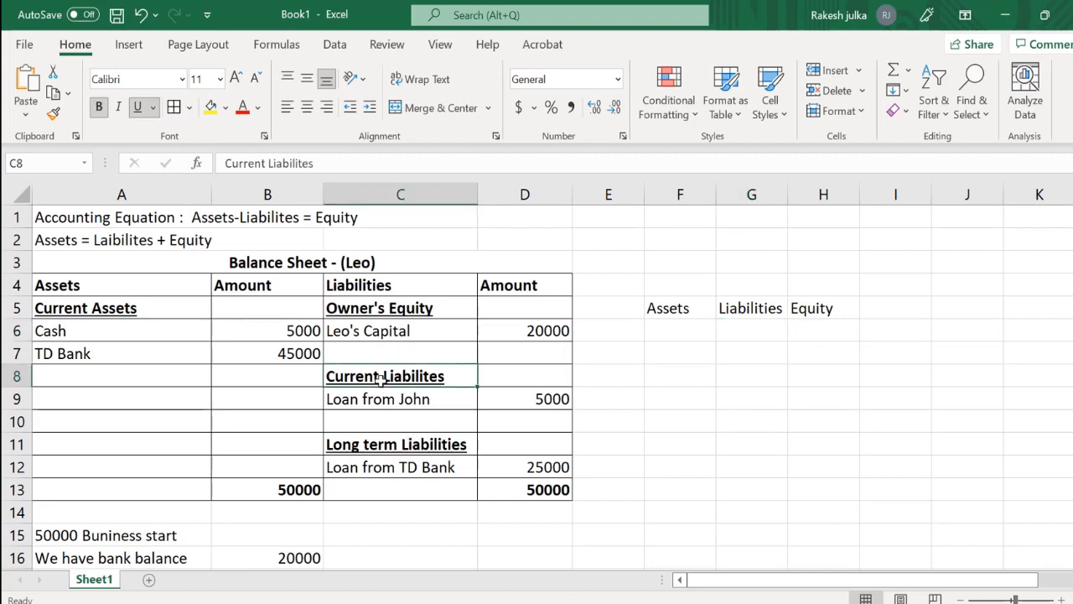
pyautogui.click(391, 446)
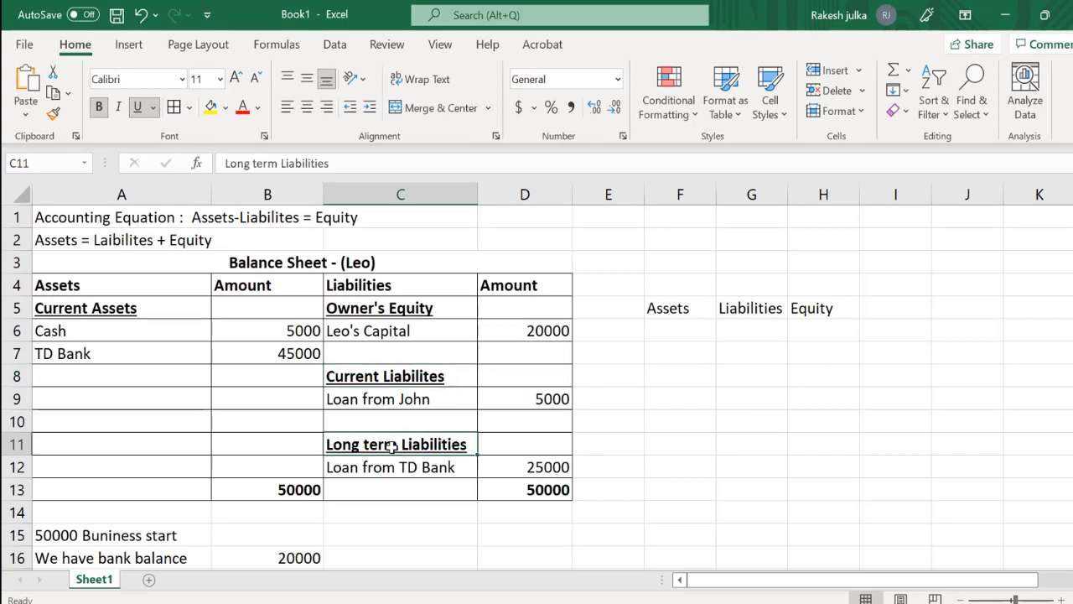
pyautogui.click(741, 311)
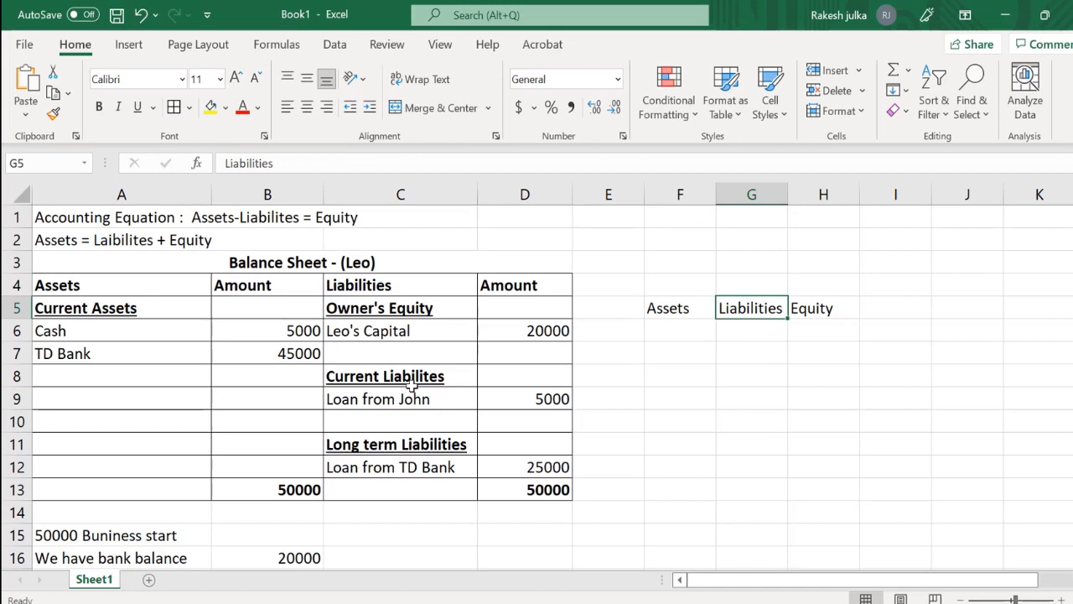
pyautogui.click(416, 419)
pyautogui.moveTo(411, 377); pyautogui.dragTo(413, 400)
pyautogui.moveTo(402, 451); pyautogui.dragTo(404, 468)
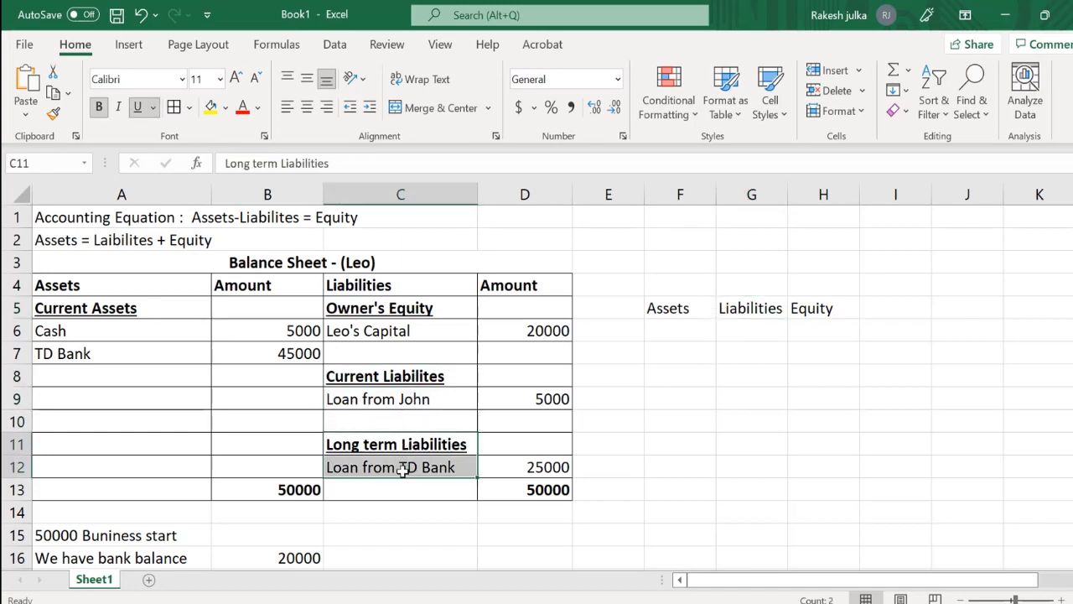
pyautogui.click(407, 377)
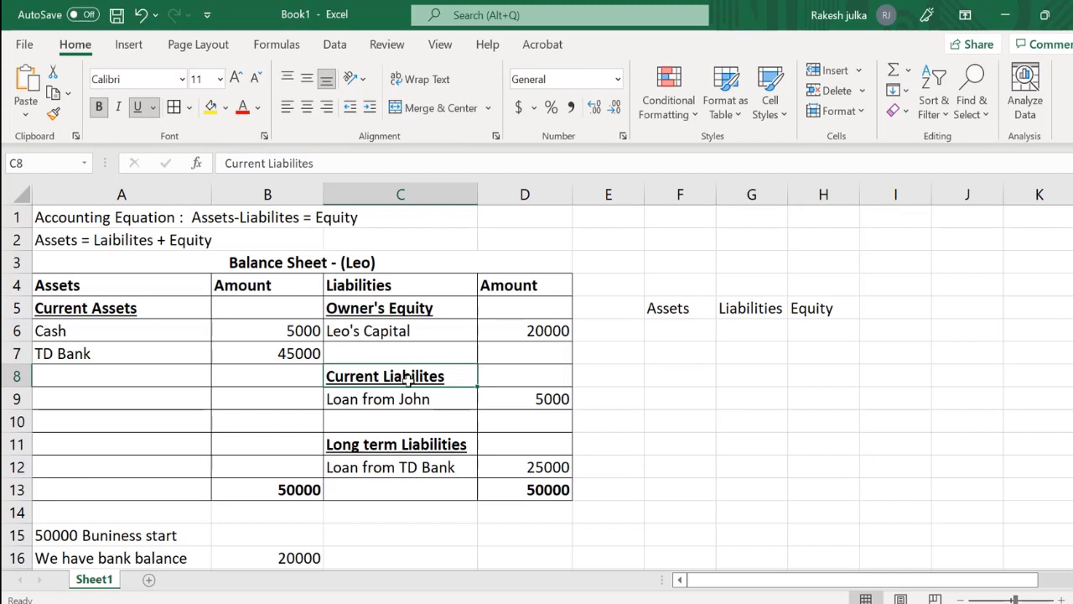
pyautogui.click(423, 446)
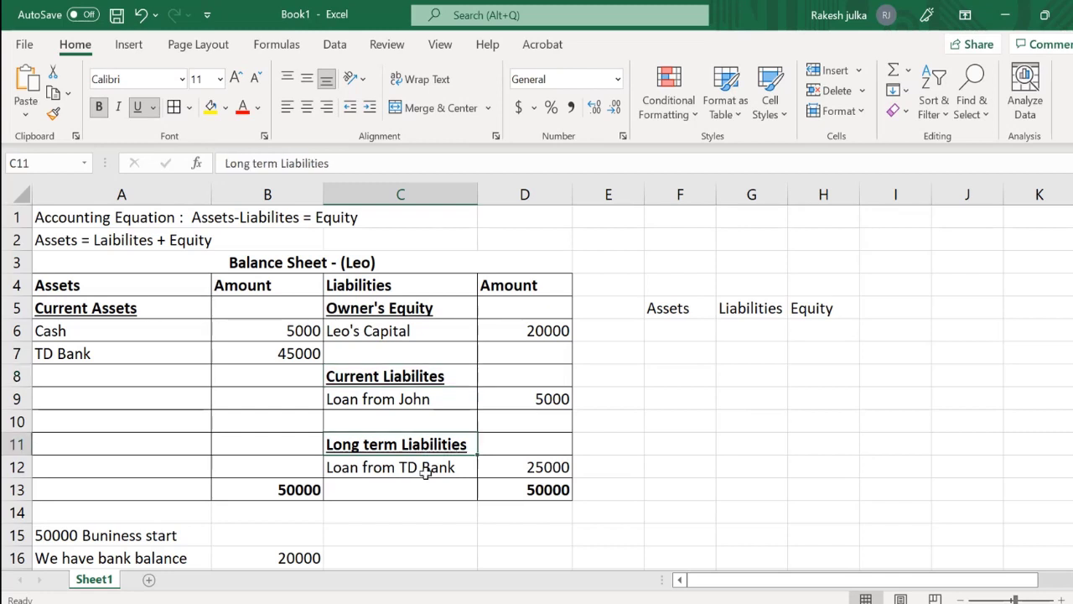
pyautogui.click(426, 470)
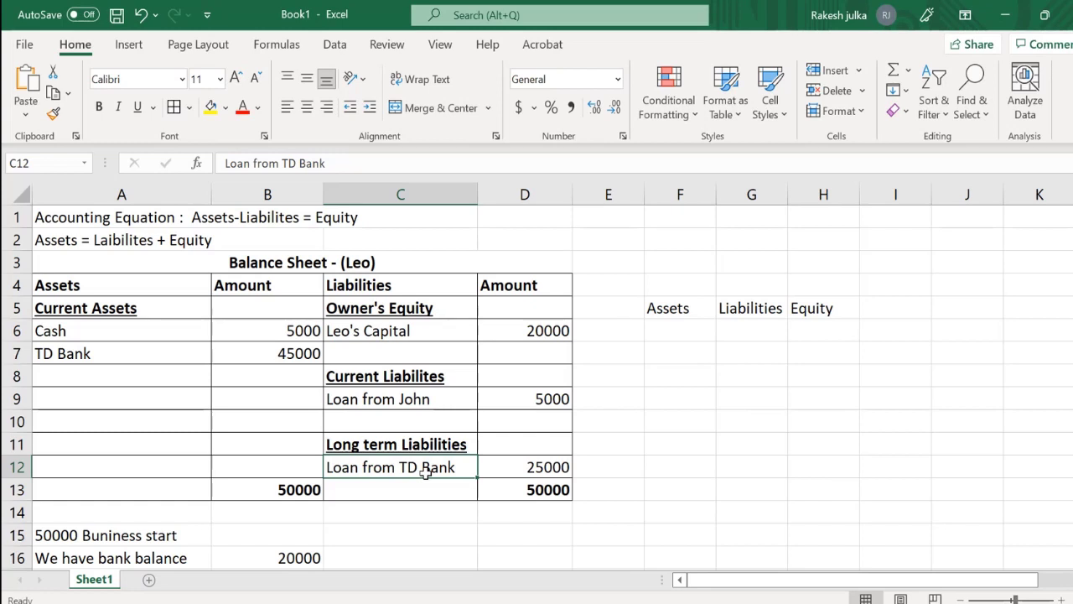
pyautogui.moveTo(417, 379); pyautogui.dragTo(412, 461)
pyautogui.click(422, 421)
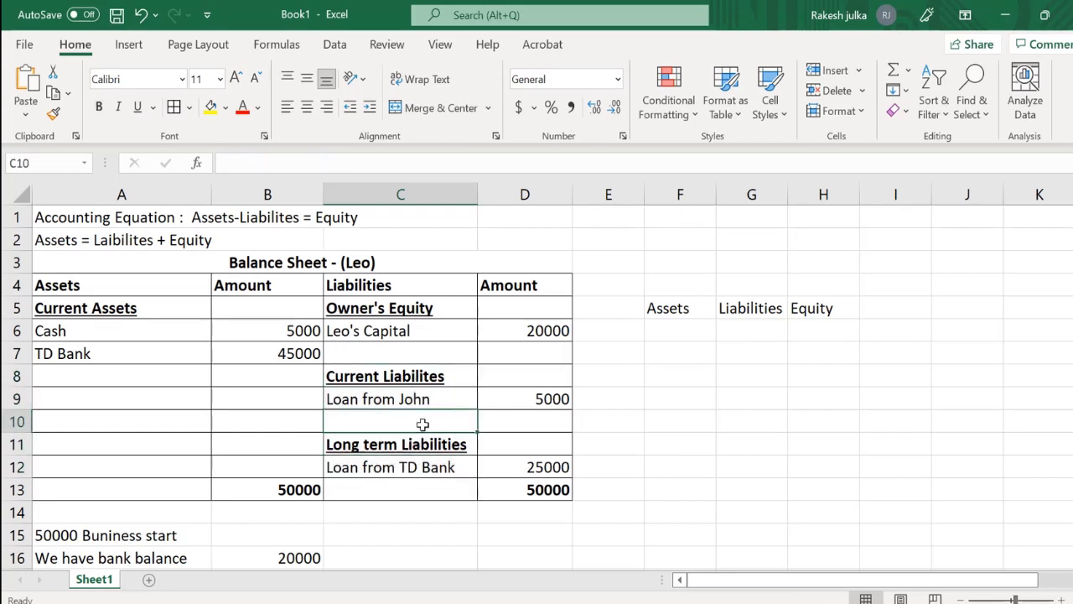
# Step: Check the two loan amounts in D9 to D12 and enter their total of 30000 under Liabilities in cell G6
pyautogui.click(539, 402)
pyautogui.hotkey('shift', 'Down')
pyautogui.hotkey('shift', 'Down')
pyautogui.hotkey('shift', 'Down')
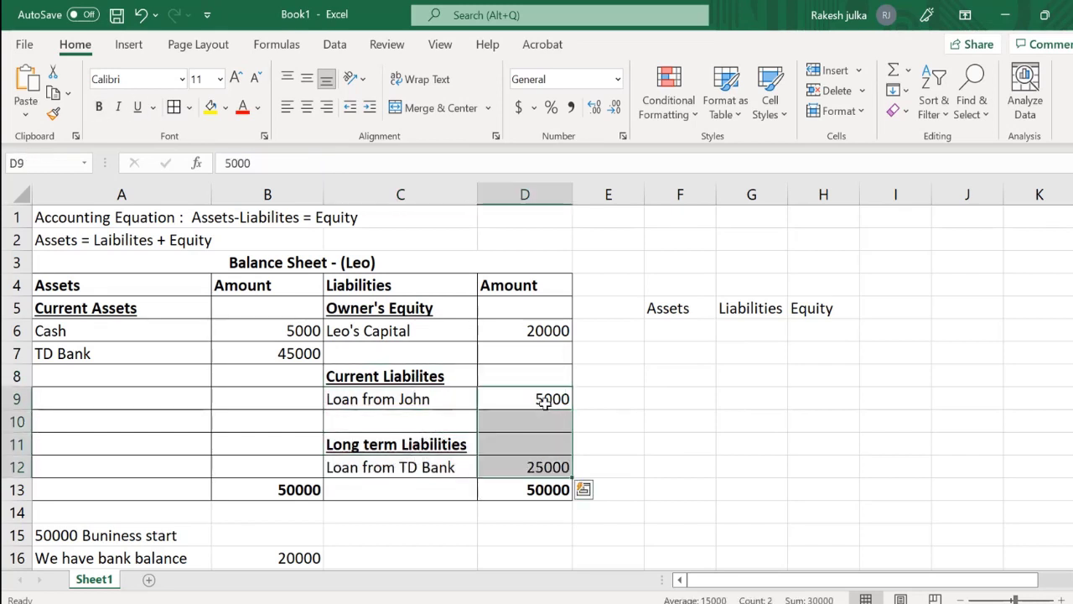
pyautogui.click(544, 399)
pyautogui.press('Down')
pyautogui.press('Down')
pyautogui.press('Down')
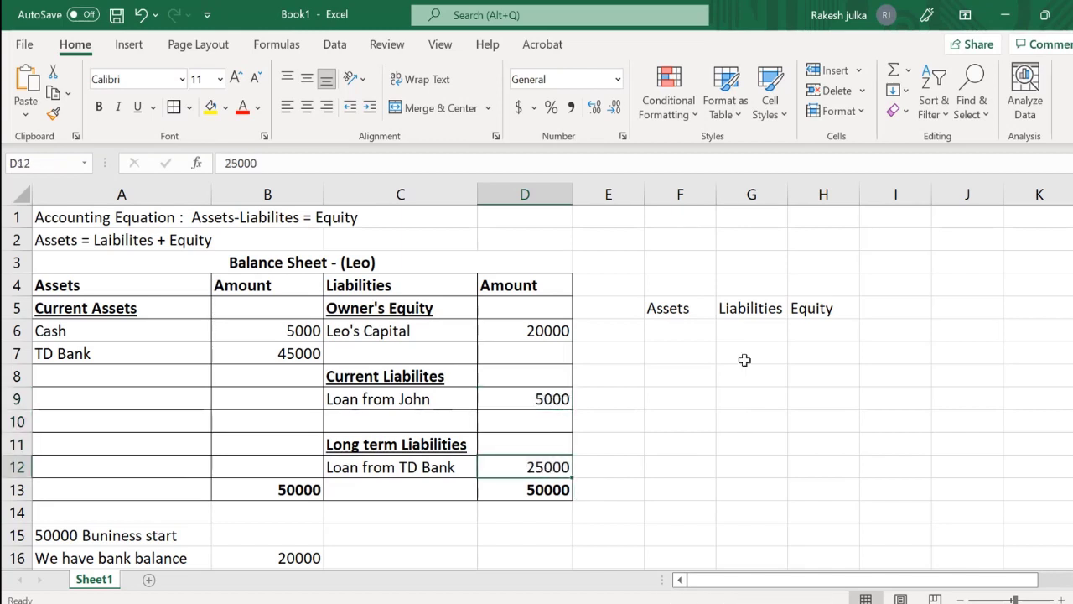
pyautogui.click(749, 328)
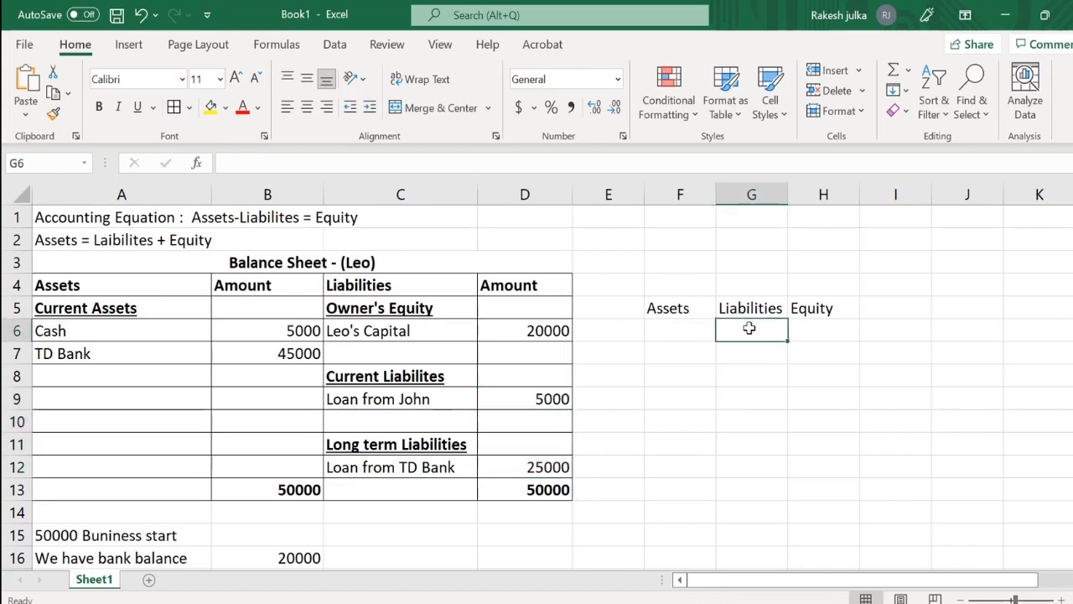
pyautogui.write('30000')
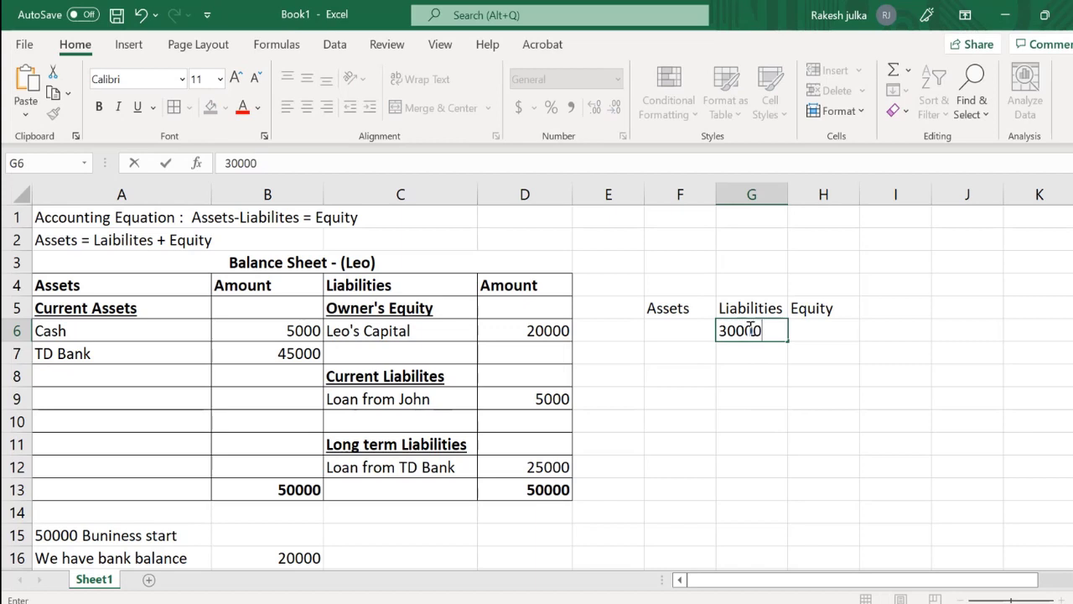
pyautogui.press('Return')
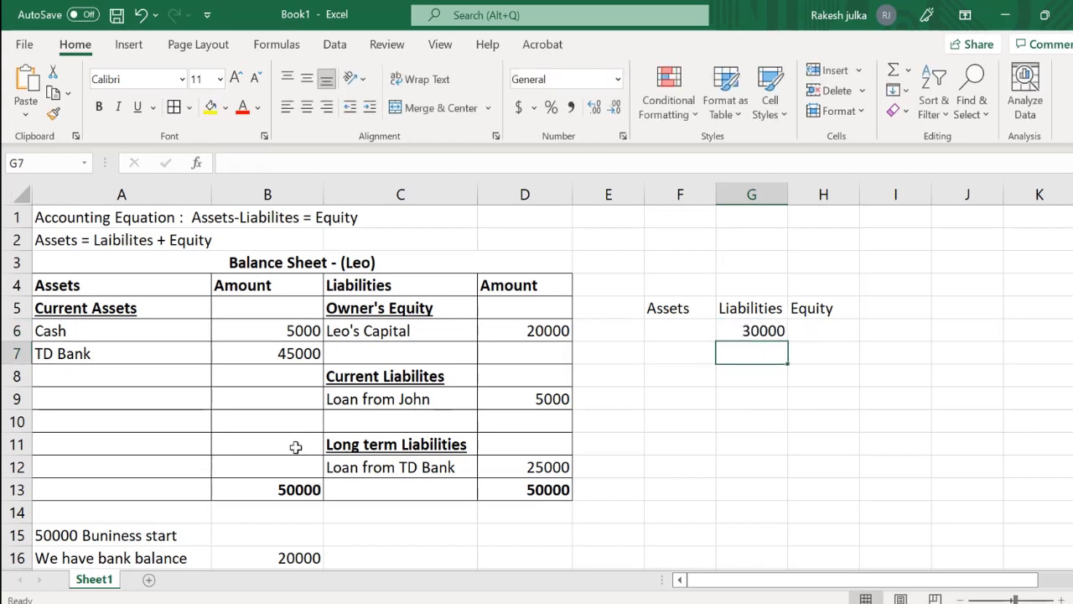
# Step: Check the current assets and their total in column B, and enter 50000 under Assets in cell F6
pyautogui.click(101, 333)
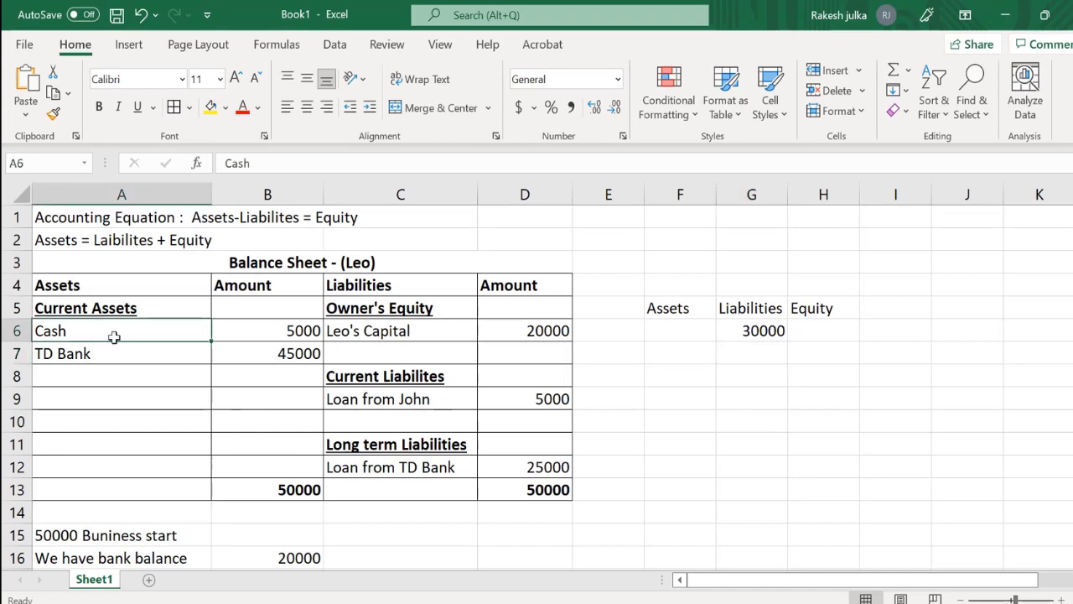
pyautogui.moveTo(127, 307); pyautogui.dragTo(122, 355)
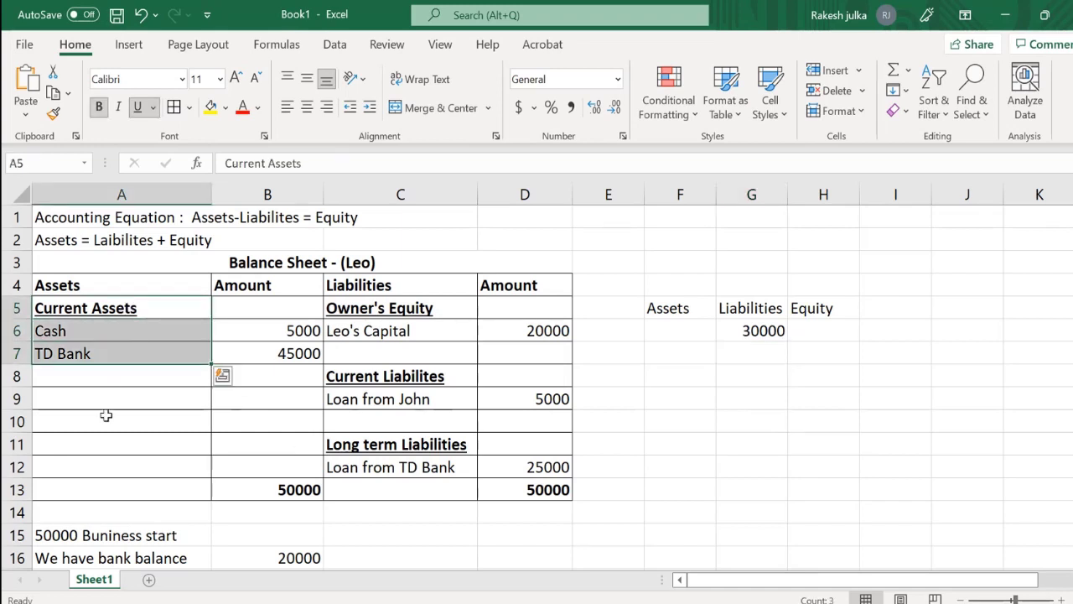
pyautogui.click(106, 415)
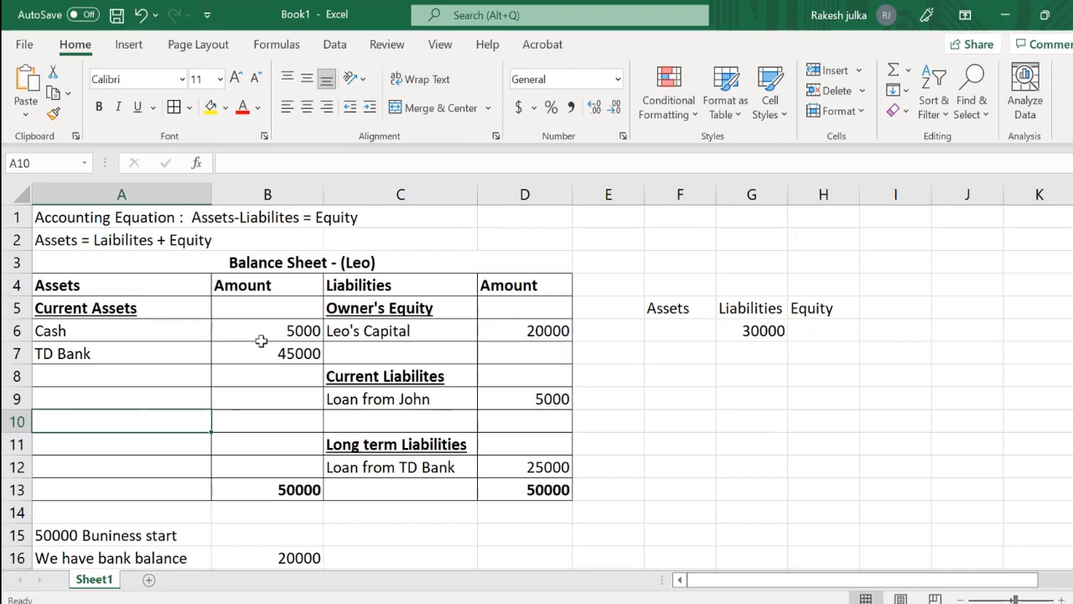
pyautogui.click(287, 489)
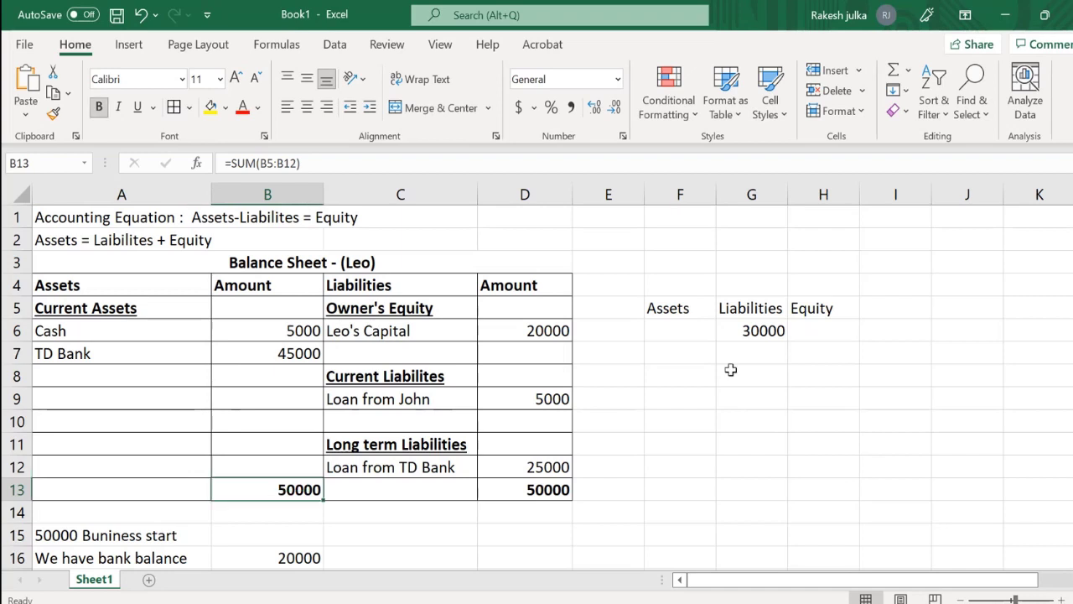
pyautogui.click(667, 330)
pyautogui.write('50000')
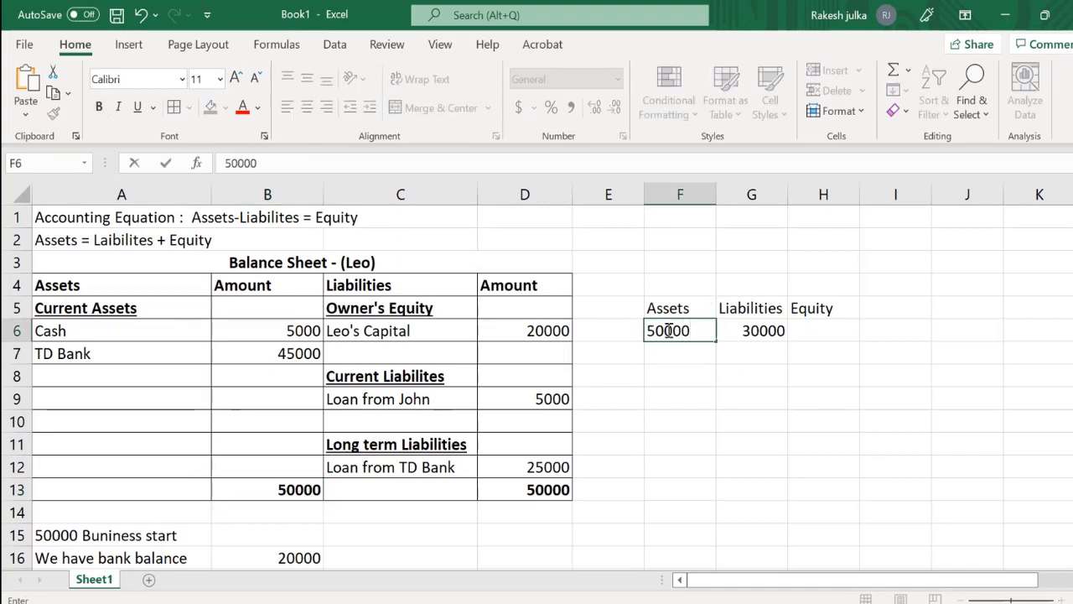
pyautogui.press('Return')
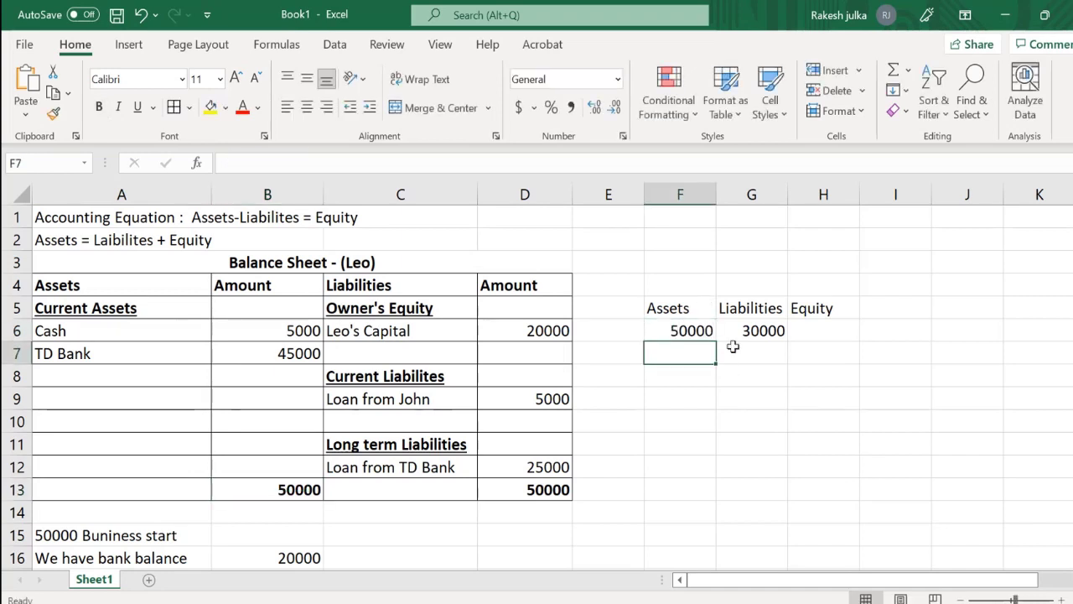
# Step: Check the assets and liabilities figures in F6 and G6 and enter their difference of 20000 under Equity in cell H6
pyautogui.click(808, 326)
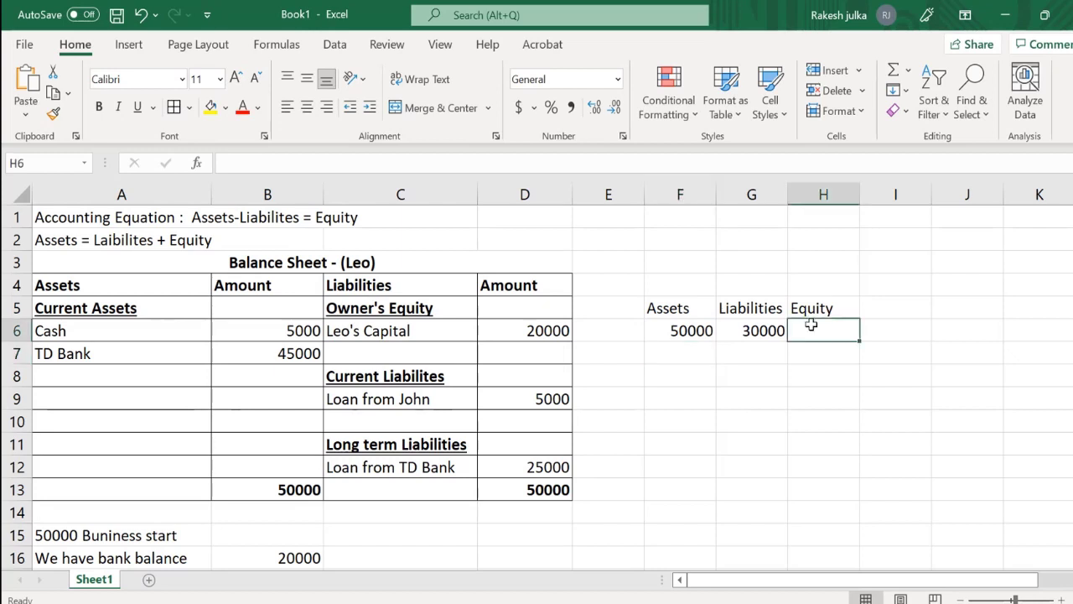
pyautogui.click(693, 332)
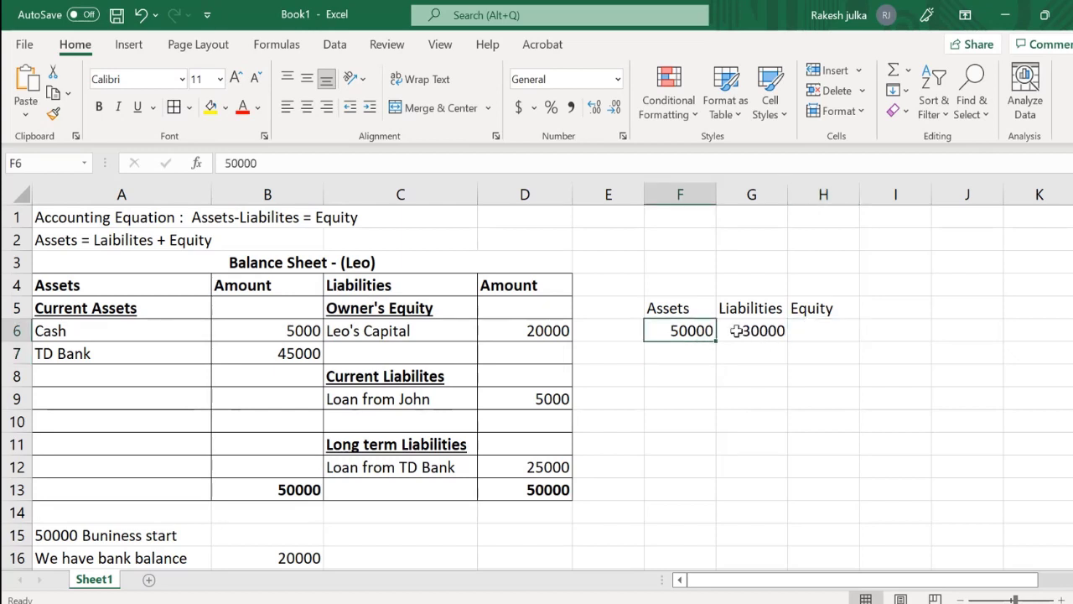
pyautogui.click(736, 331)
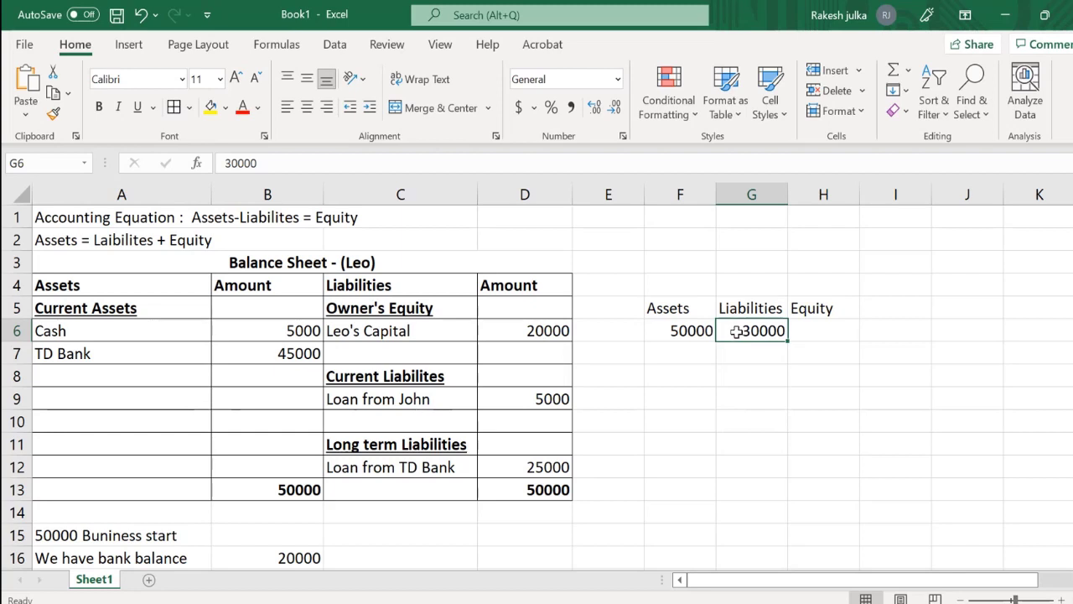
pyautogui.click(821, 332)
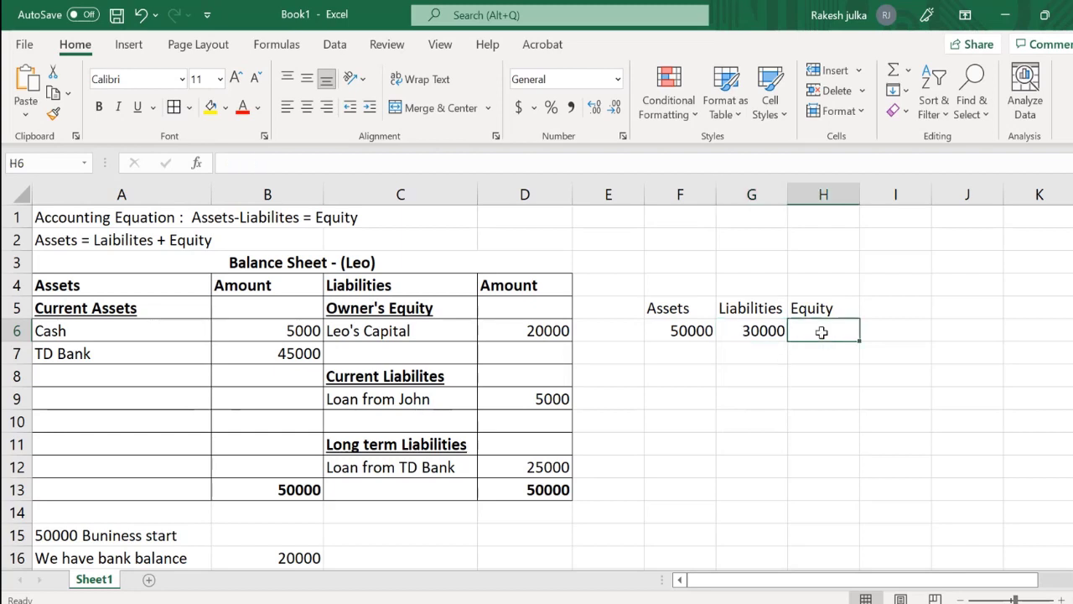
pyautogui.write('2')
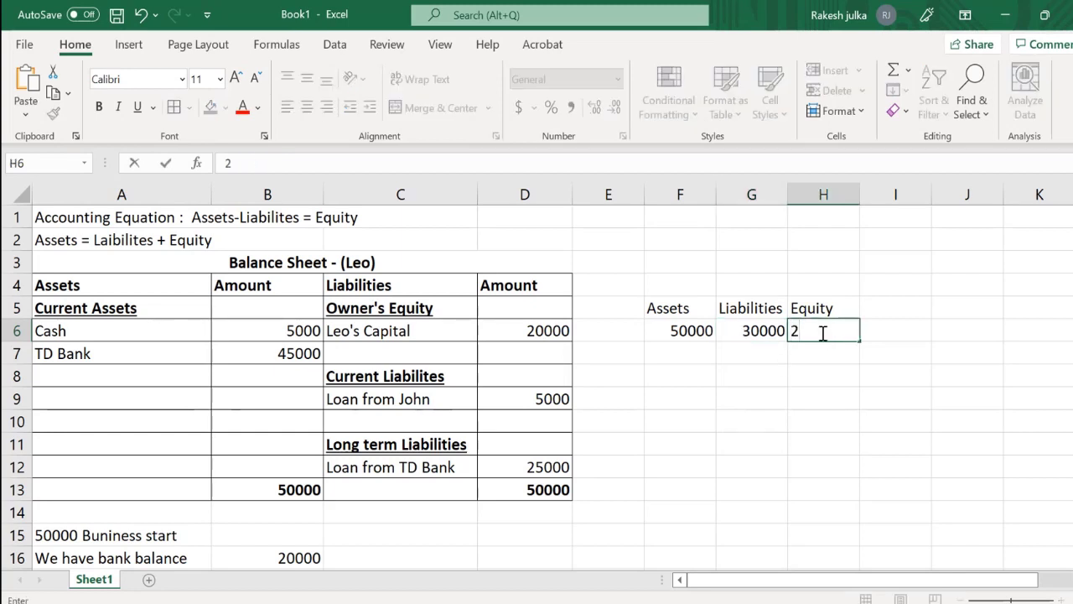
pyautogui.write('0000')
pyautogui.press('Return')
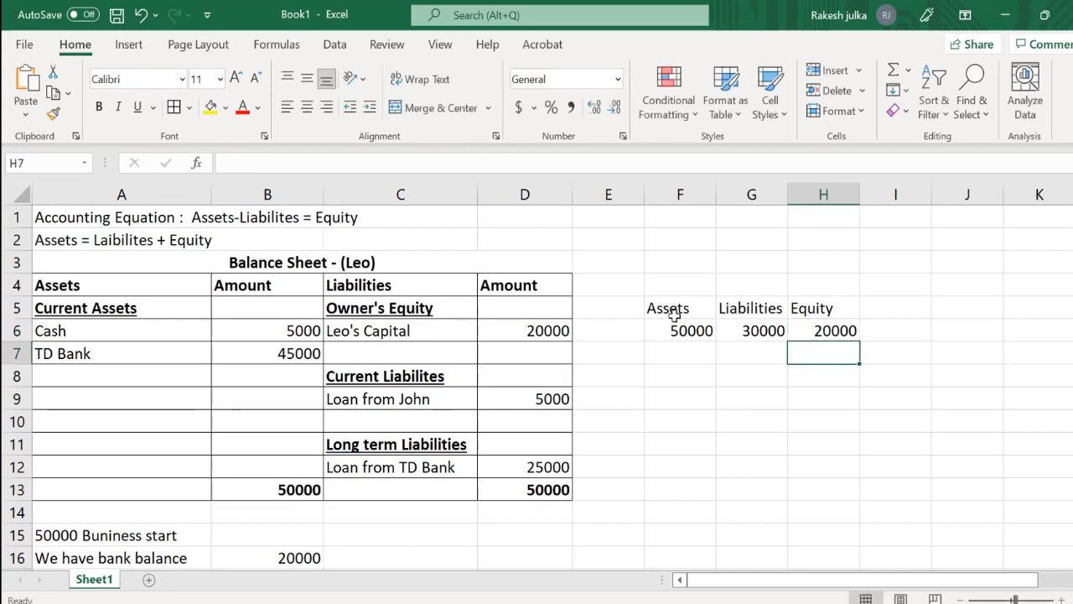
# Step: Review the Assets, Liabilities and Equity headings in F5 to H5 together with the figures beneath them
pyautogui.moveTo(677, 311); pyautogui.dragTo(741, 335)
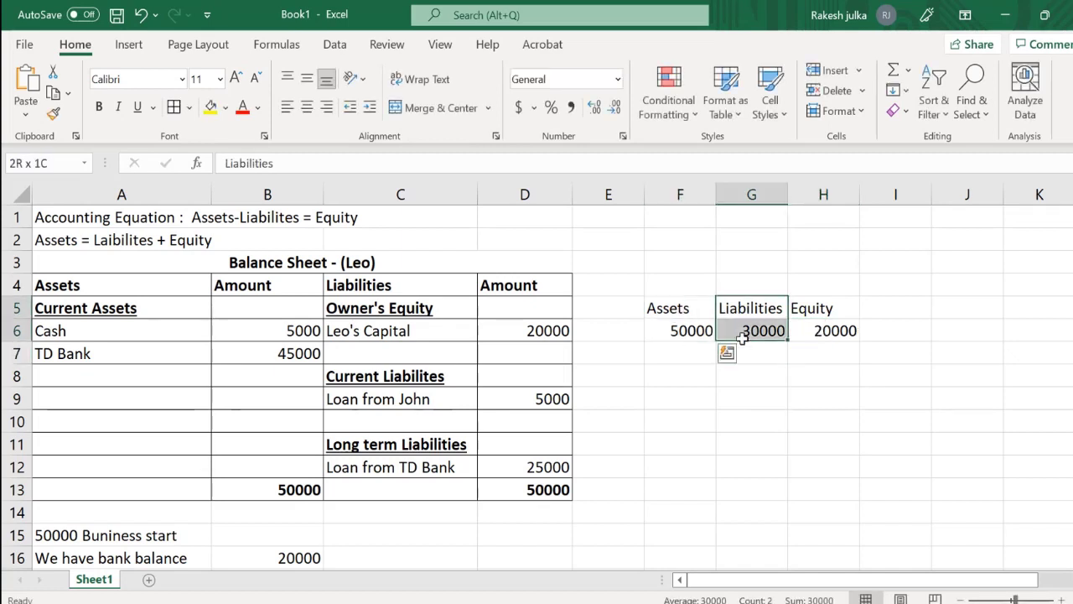
pyautogui.click(791, 407)
pyautogui.moveTo(815, 307); pyautogui.dragTo(820, 332)
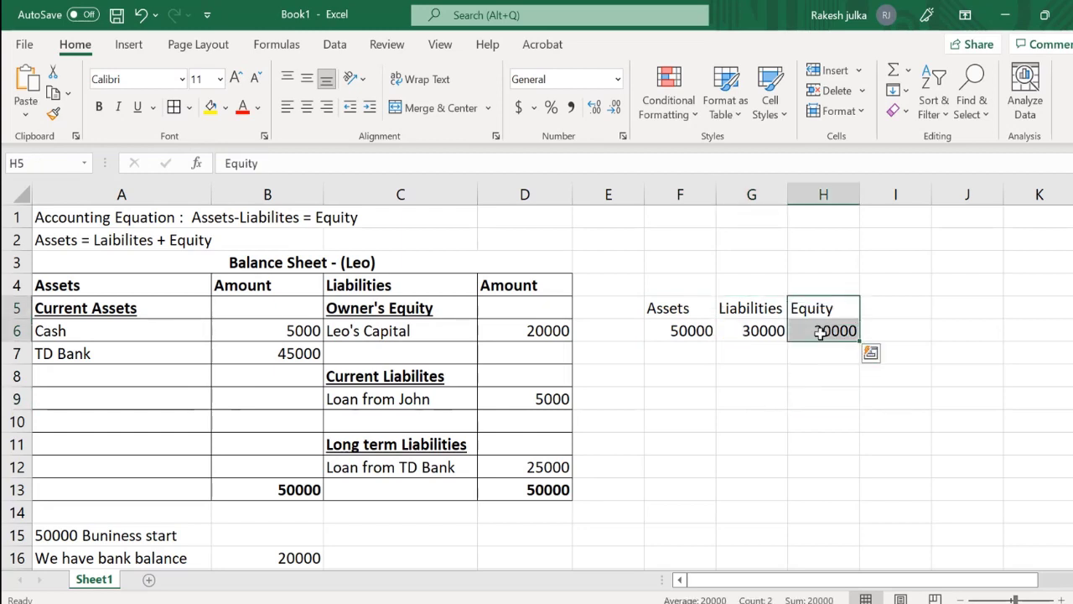
pyautogui.click(753, 394)
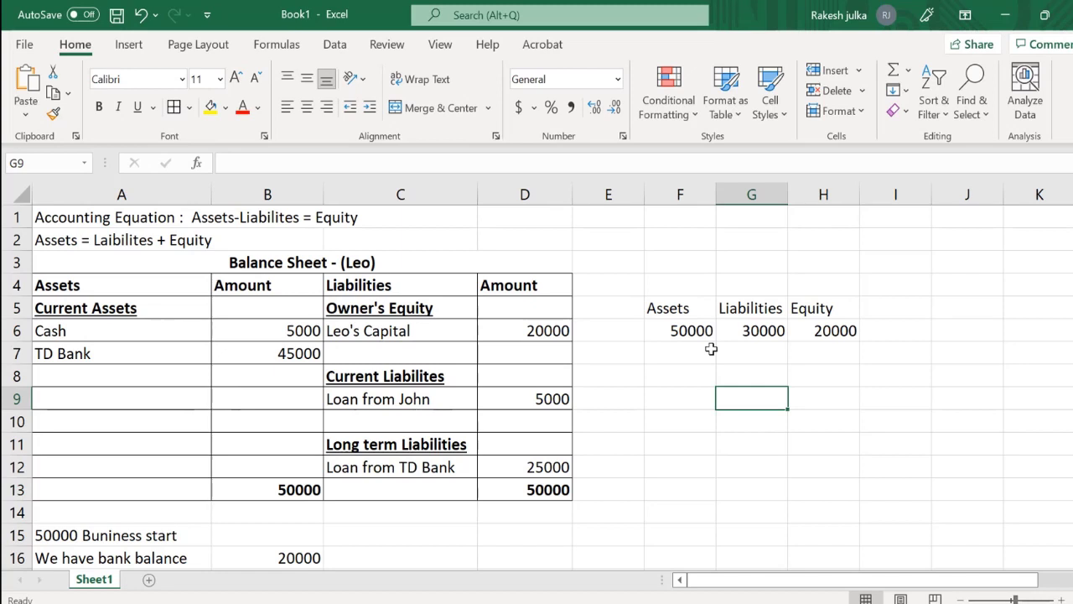
pyautogui.click(675, 308)
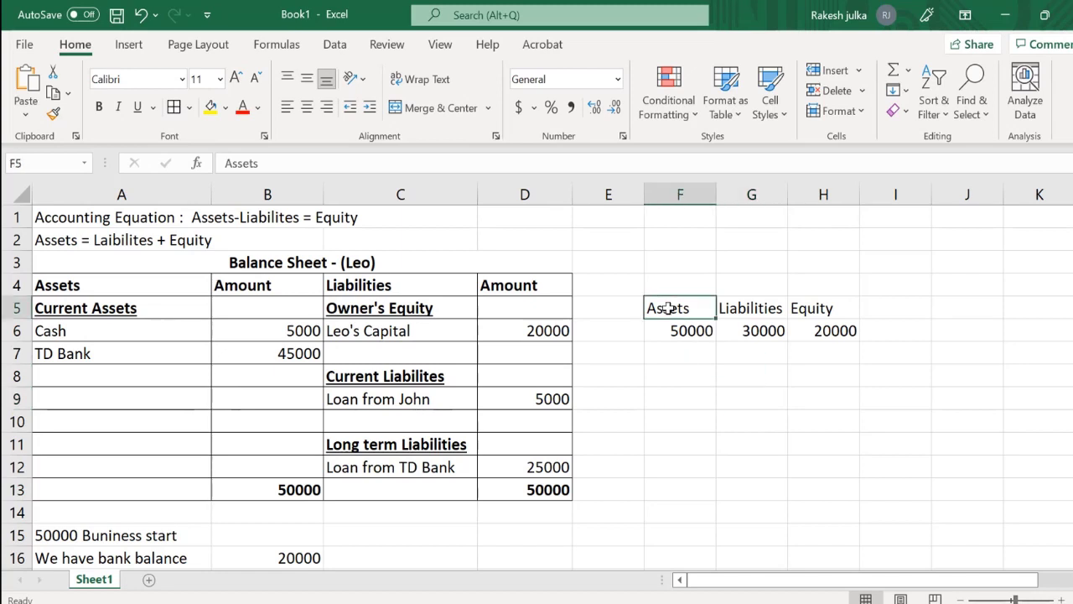
pyautogui.click(757, 308)
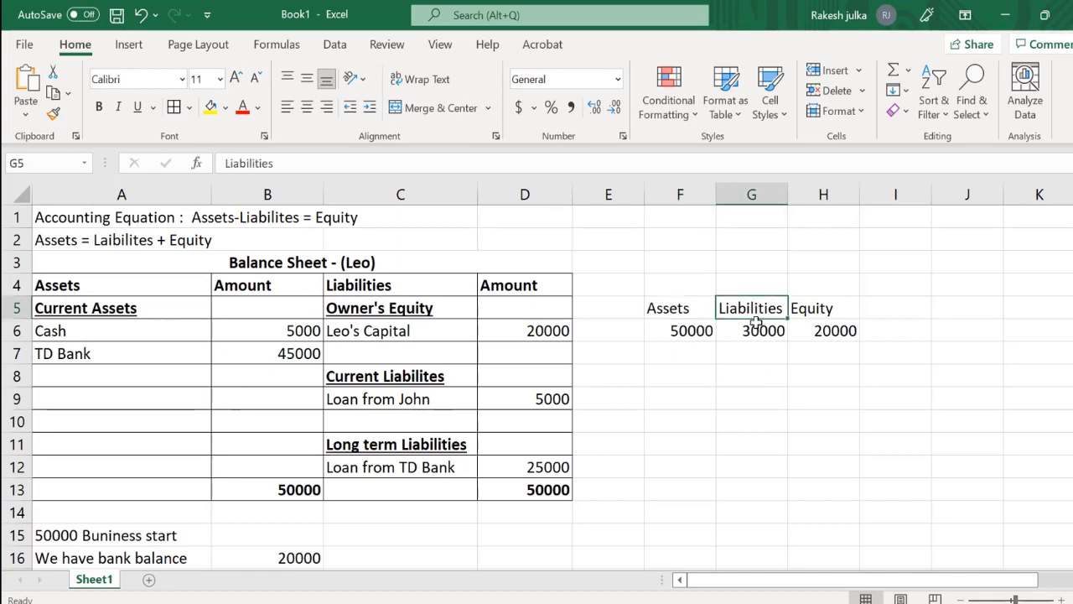
pyautogui.click(824, 309)
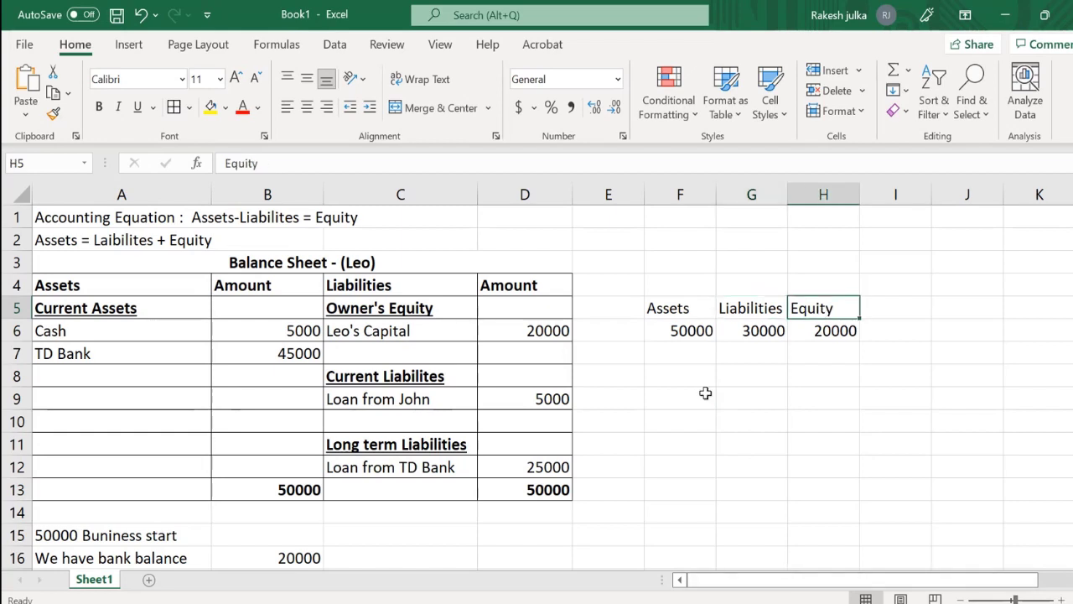
# Step: Clear the Assets figure in F6, check the liabilities and equity figures, and enter their sum of 50000 in F6
pyautogui.click(689, 336)
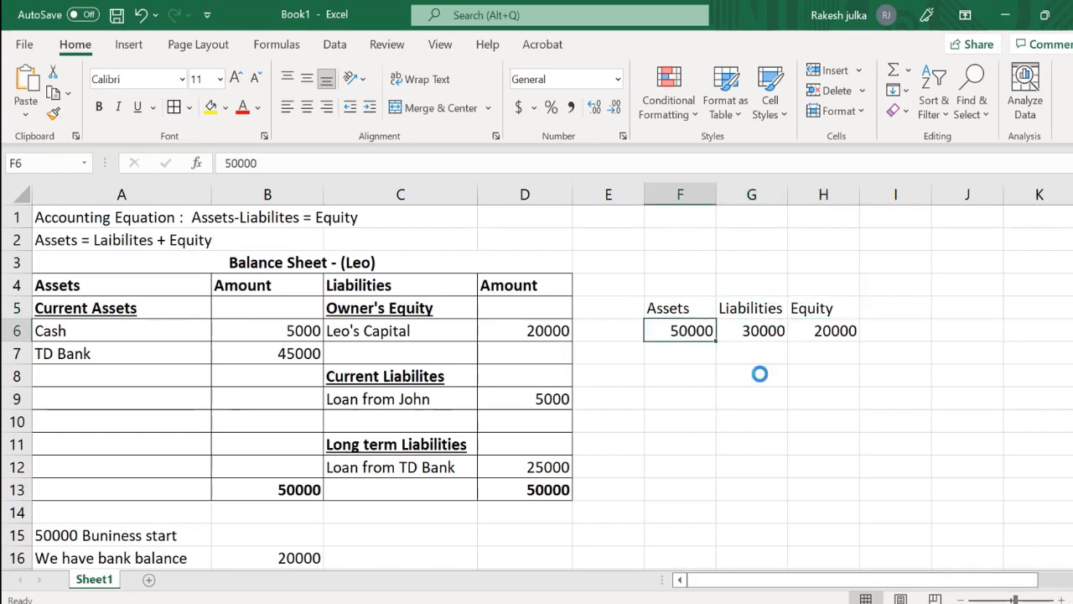
pyautogui.press('Delete')
pyautogui.moveTo(775, 404)
pyautogui.mouseDown()
pyautogui.moveTo(759, 444)
pyautogui.moveTo(759, 397)
pyautogui.mouseUp()
pyautogui.click(752, 330)
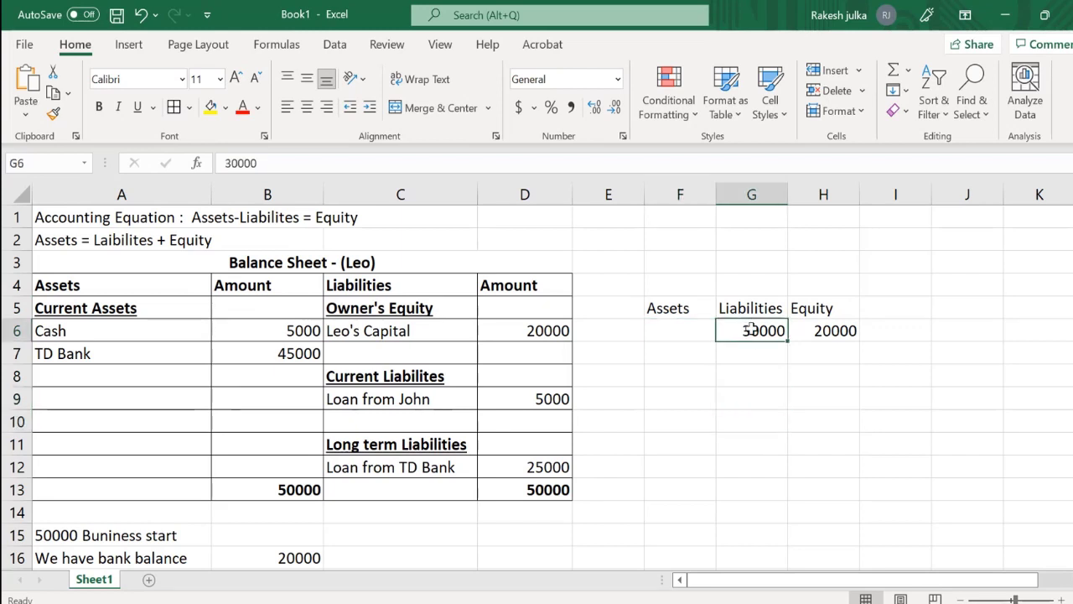
pyautogui.click(843, 330)
pyautogui.click(695, 330)
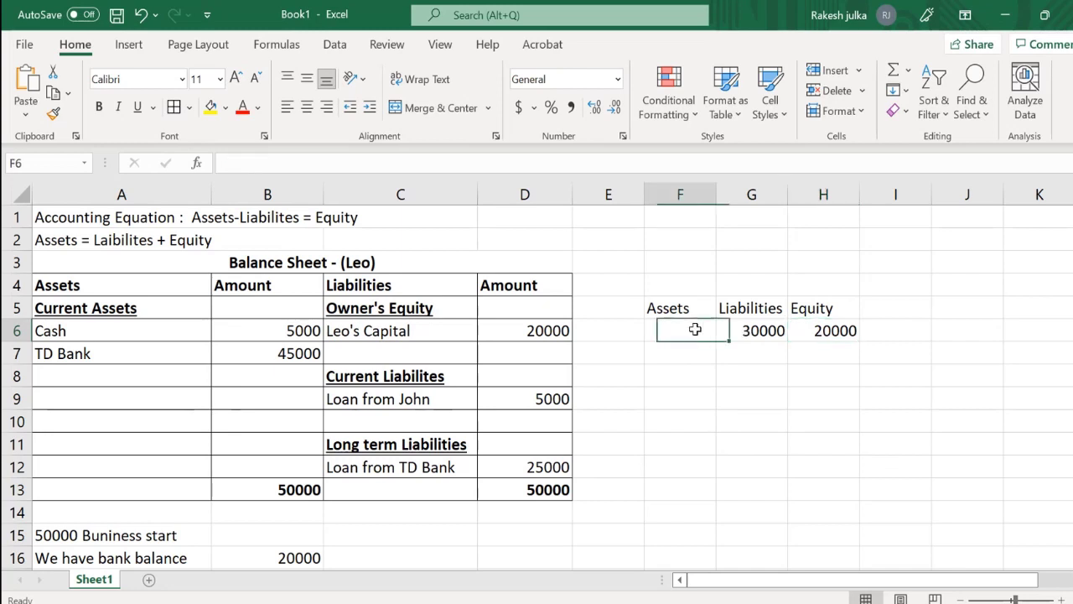
pyautogui.write('50000')
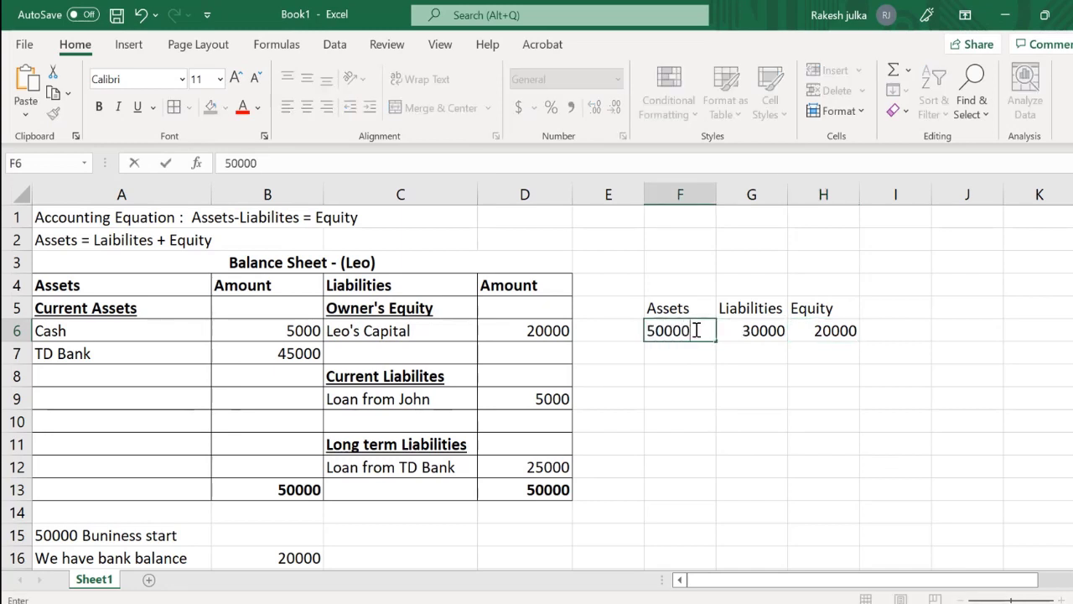
pyautogui.press('Return')
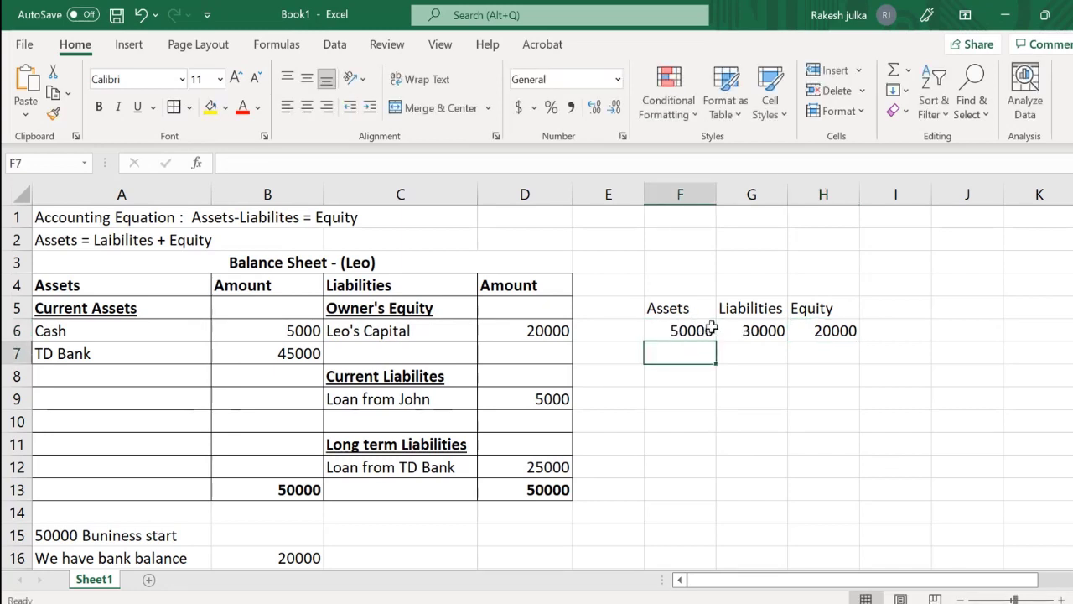
# Step: Clear the Liabilities figure in cell G6 and review the remaining Assets and Equity figures in F6 and H6
pyautogui.click(745, 334)
pyautogui.press('Delete')
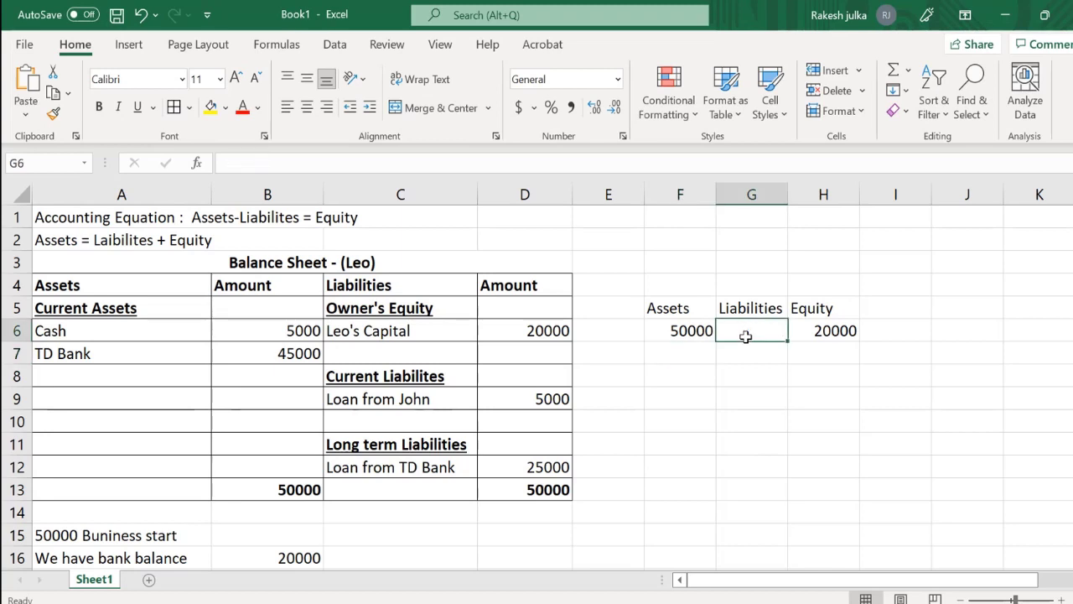
pyautogui.click(747, 401)
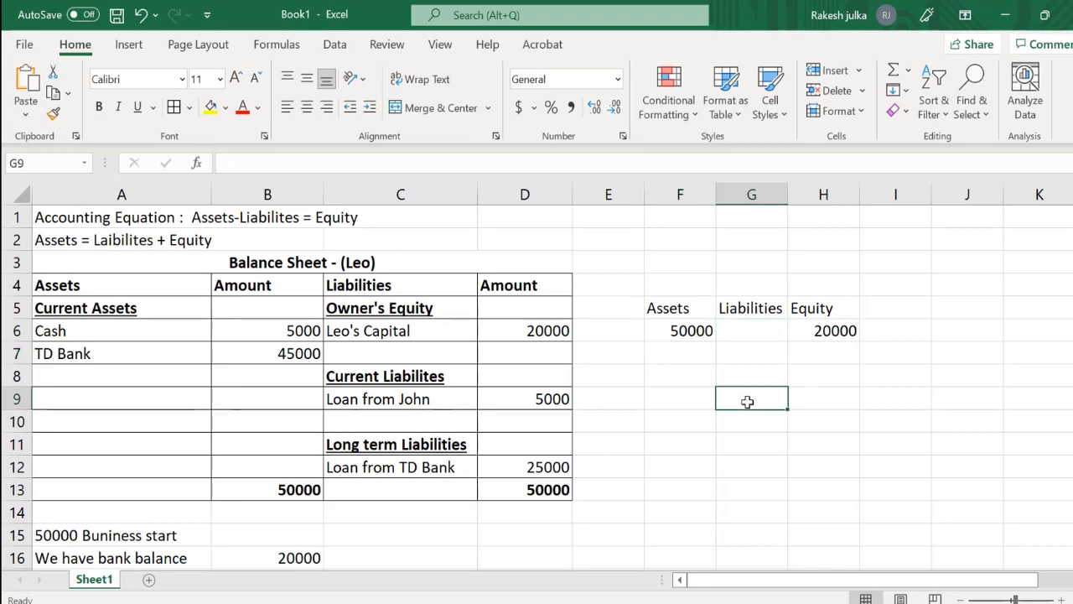
pyautogui.click(684, 332)
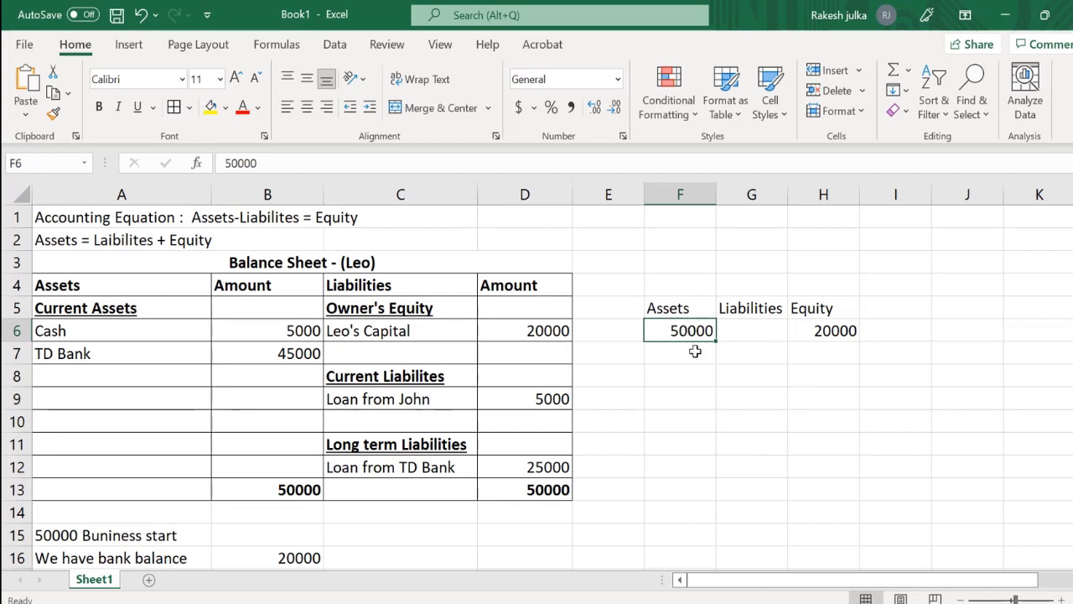
pyautogui.click(842, 332)
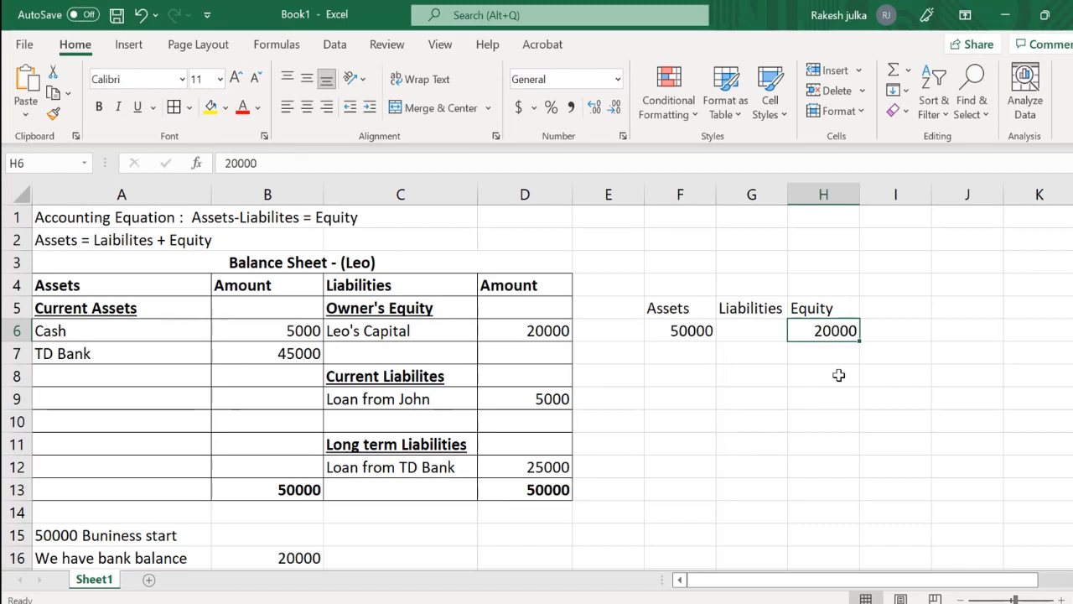
pyautogui.click(748, 327)
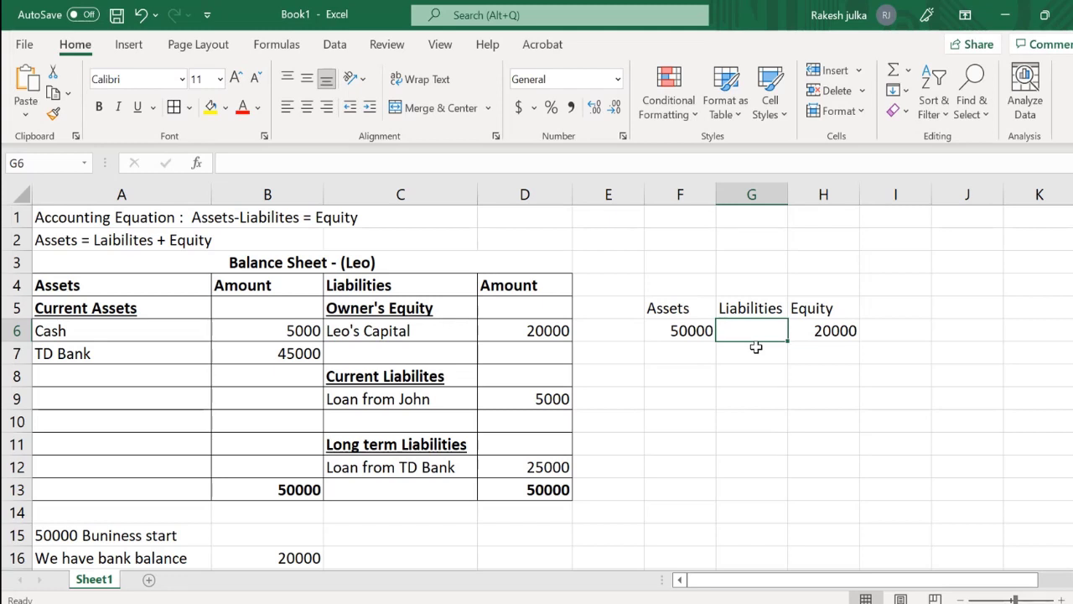
pyautogui.click(698, 369)
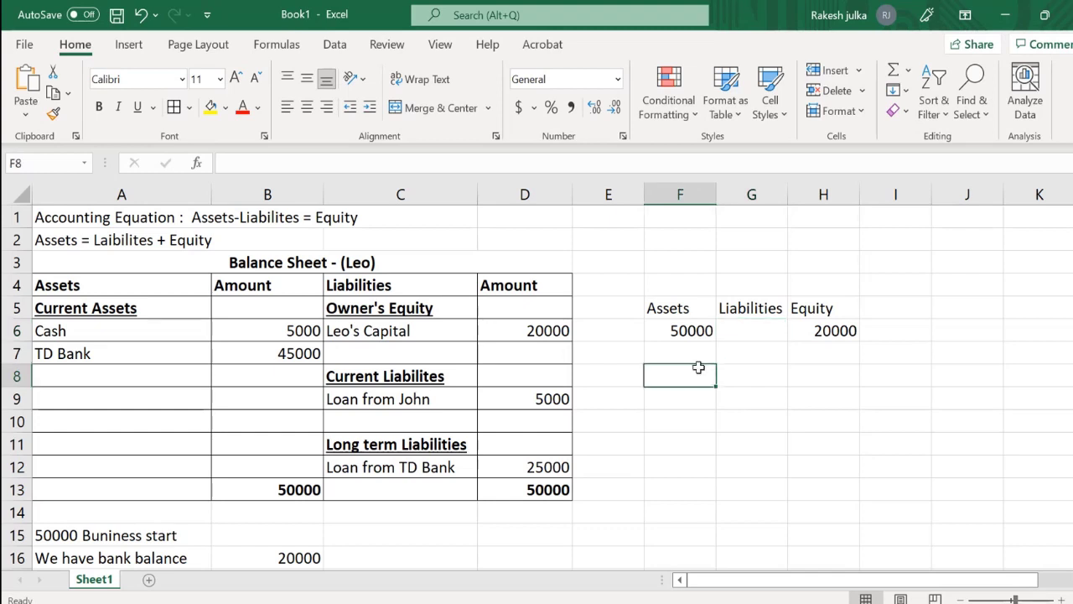
pyautogui.moveTo(682, 307); pyautogui.dragTo(679, 390)
pyautogui.click(680, 375)
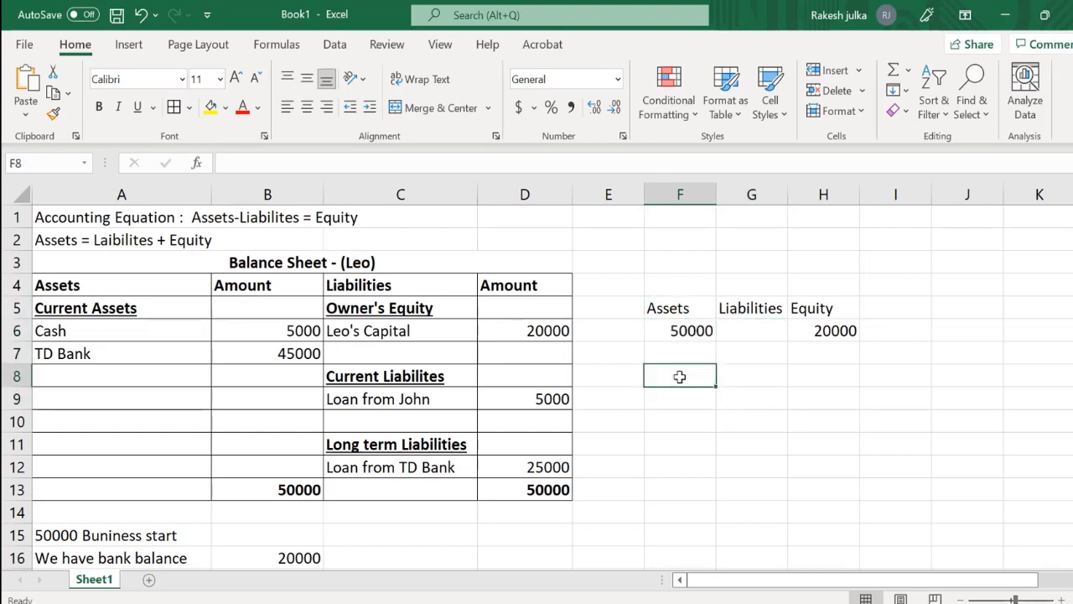
# Step: Check the Assets and Equity figures in F6 and H6 and enter their difference of 30000 under Liabilities in cell G6
pyautogui.click(679, 331)
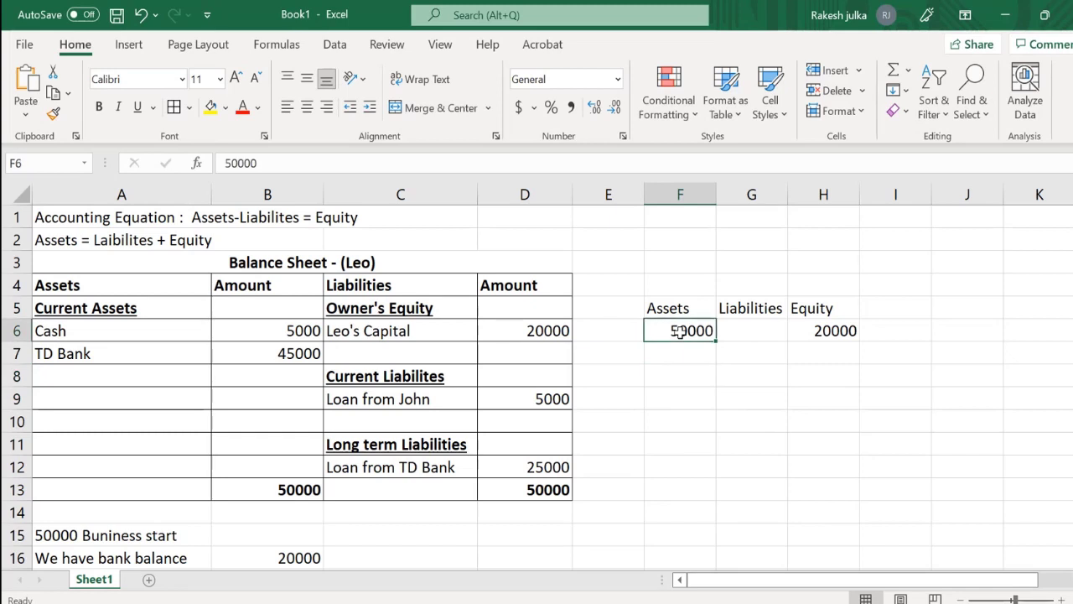
pyautogui.click(676, 355)
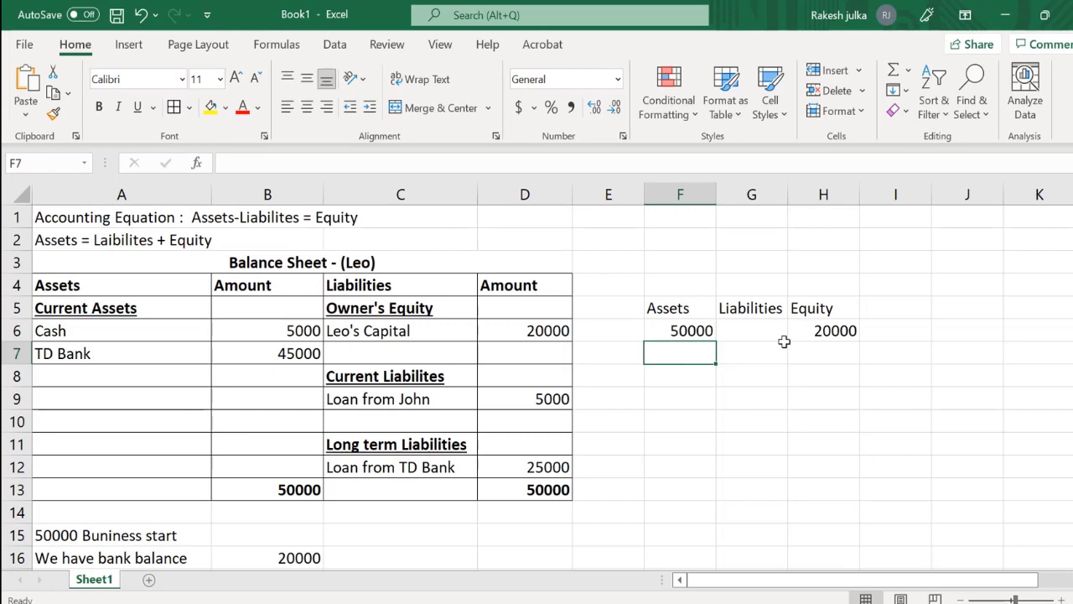
pyautogui.click(850, 332)
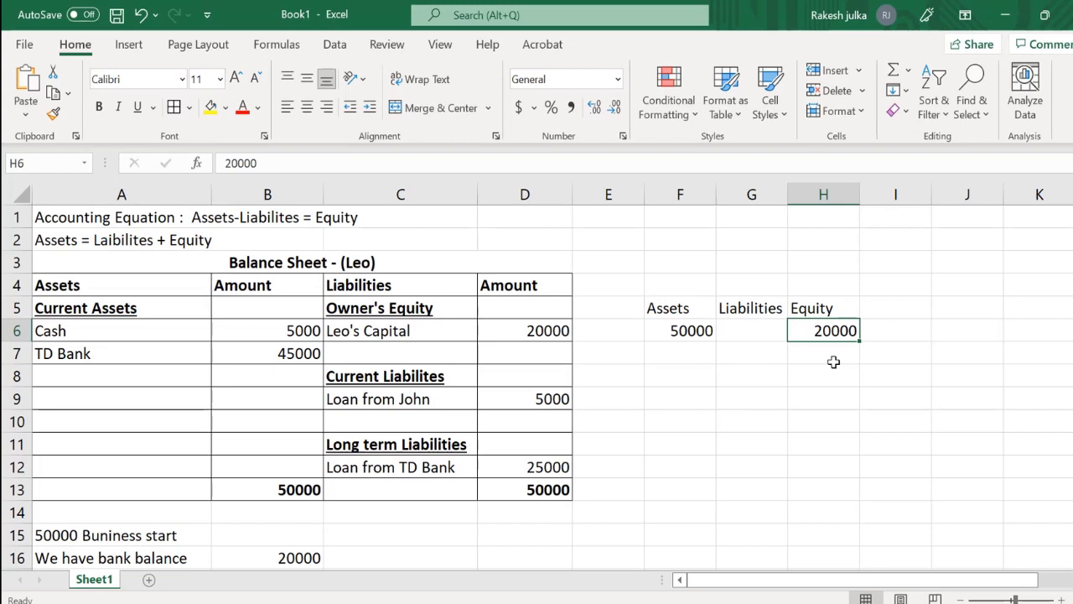
pyautogui.moveTo(675, 308); pyautogui.dragTo(682, 378)
pyautogui.click(683, 394)
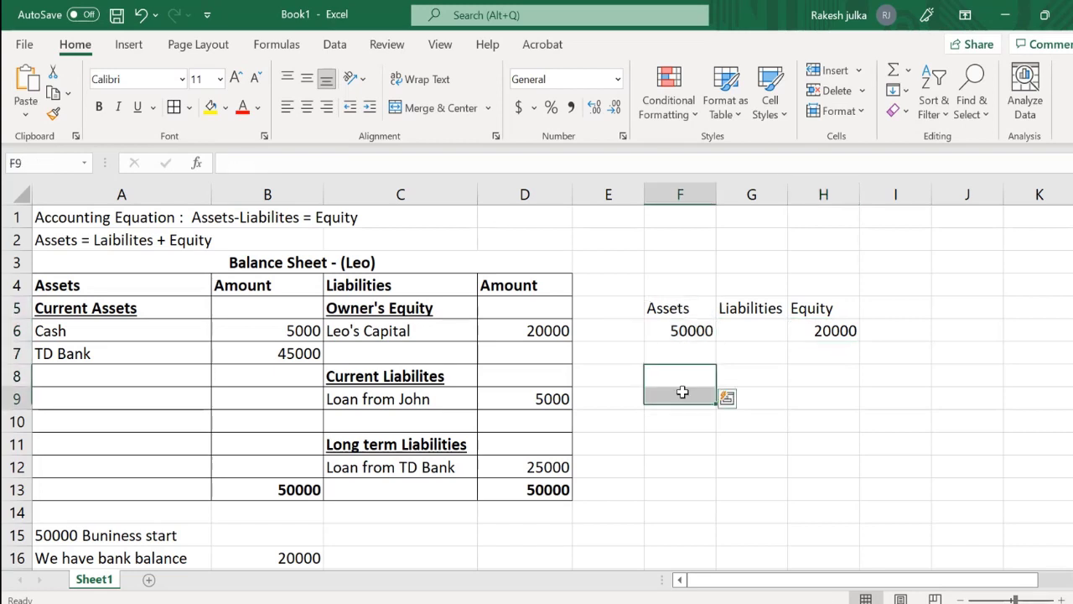
pyautogui.click(828, 333)
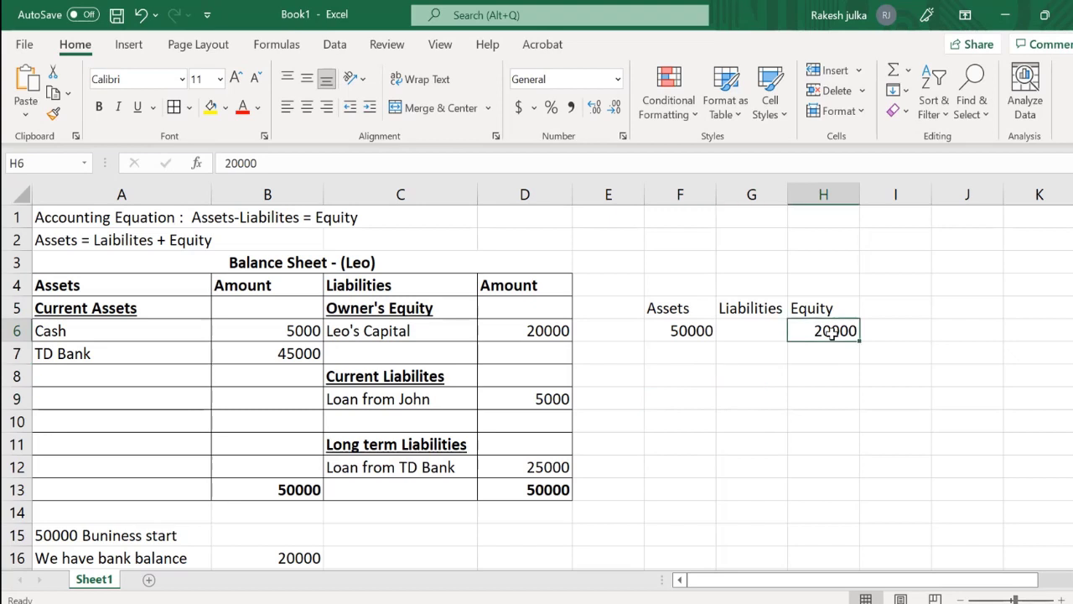
pyautogui.click(751, 330)
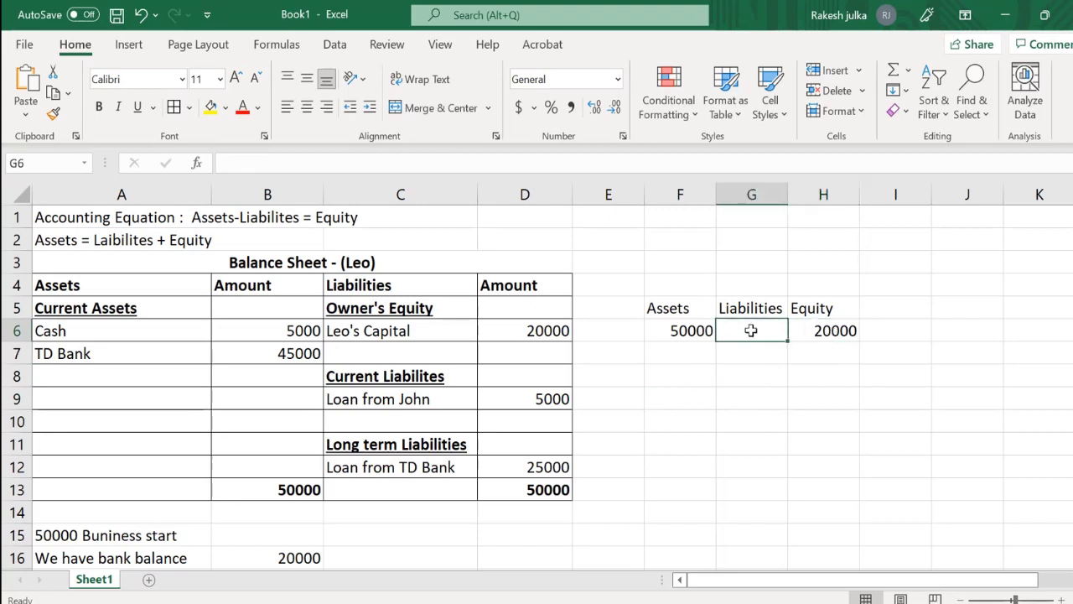
pyautogui.write('3')
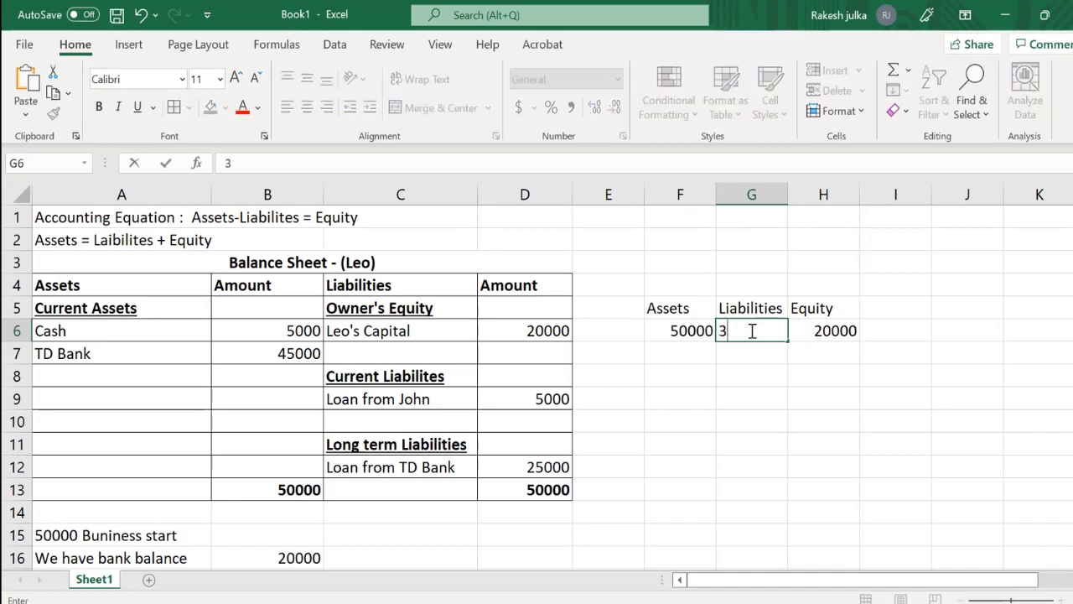
pyautogui.write('000')
pyautogui.press('Return')
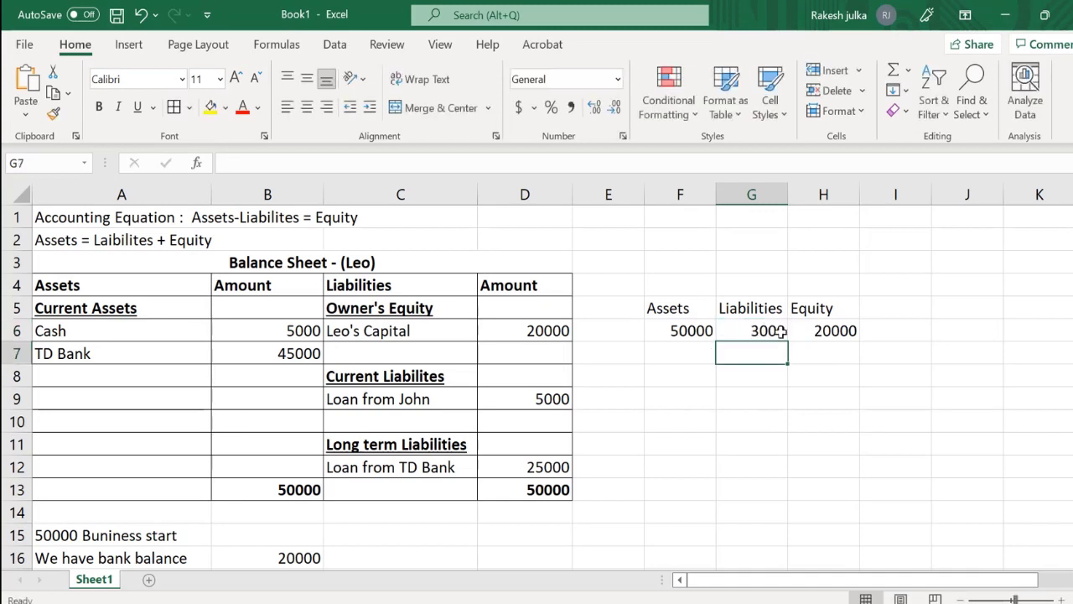
pyautogui.click(776, 332)
pyautogui.press('F2')
pyautogui.write('0')
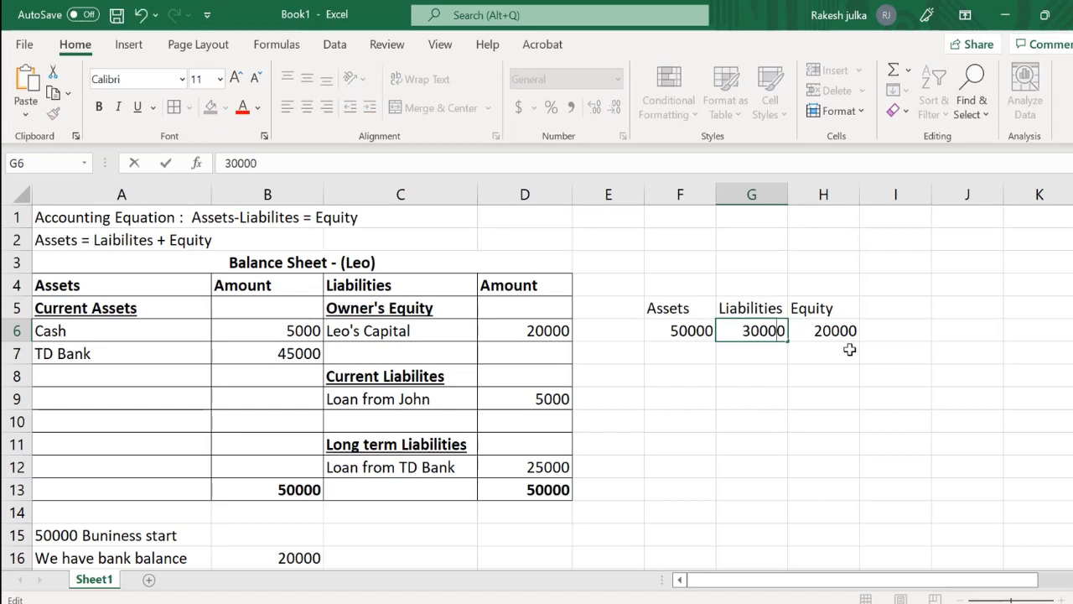
pyautogui.press('Return')
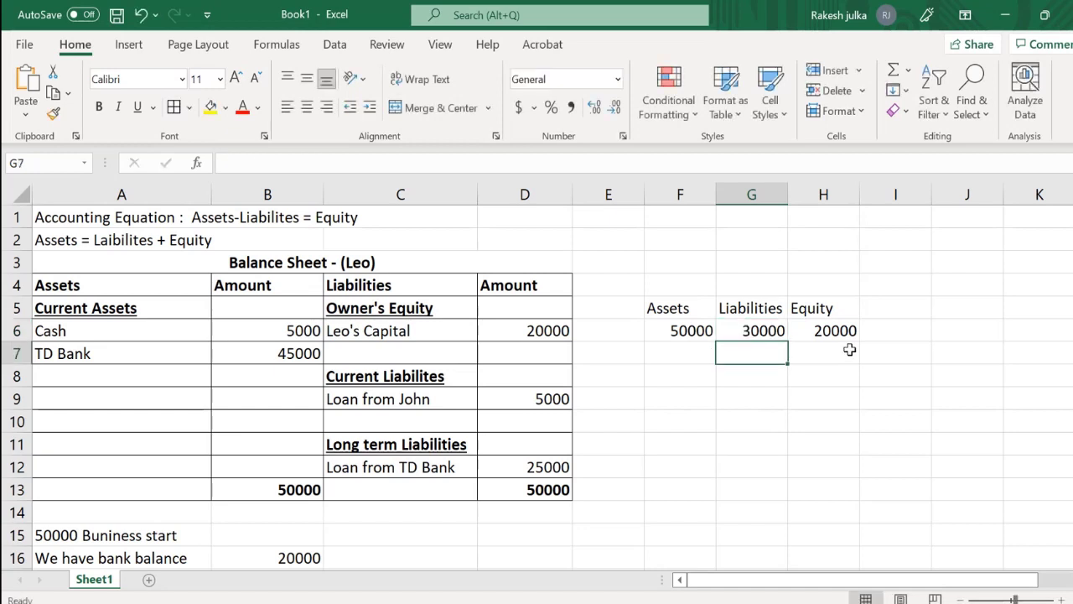
pyautogui.click(757, 334)
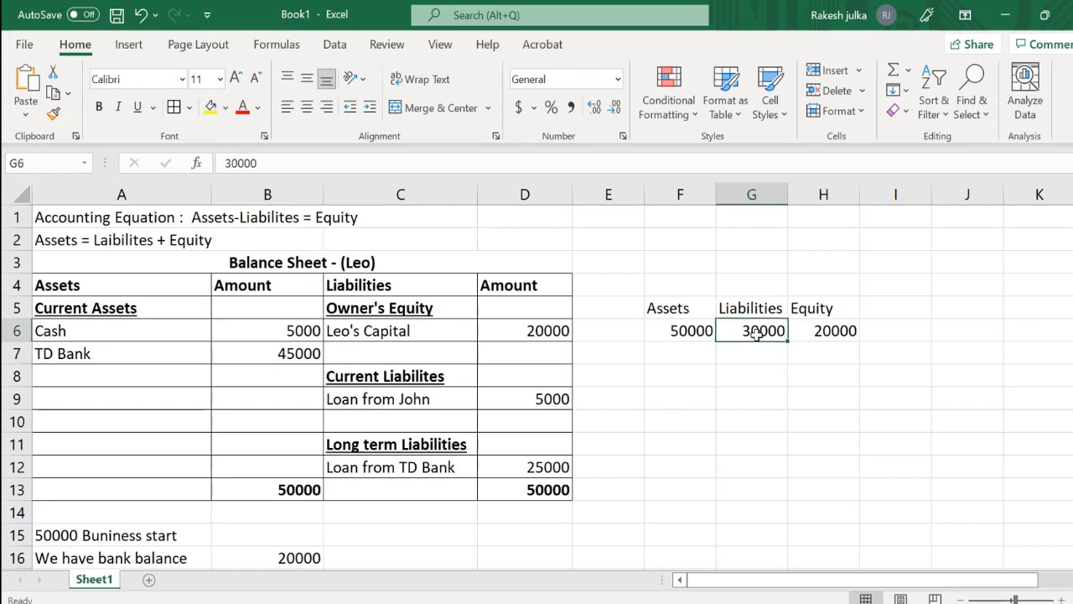
# Step: Compare both forms of the accounting equation in rows 1 and 2 with the Assets, Liabilities and Equity figures in F5 to H6
pyautogui.click(84, 221)
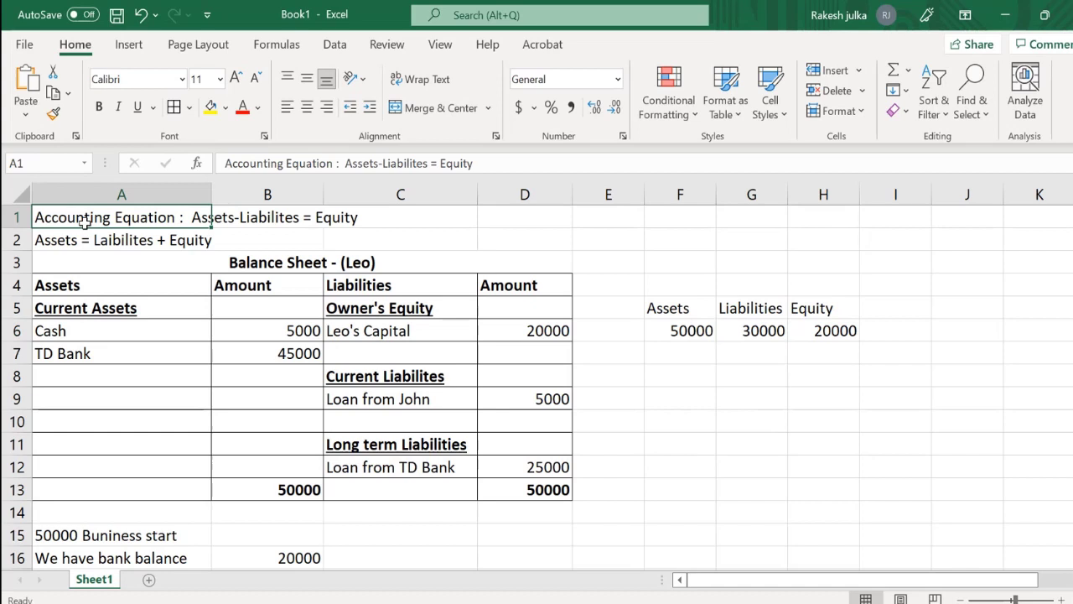
pyautogui.click(738, 314)
pyautogui.click(800, 307)
pyautogui.moveTo(756, 309); pyautogui.dragTo(805, 330)
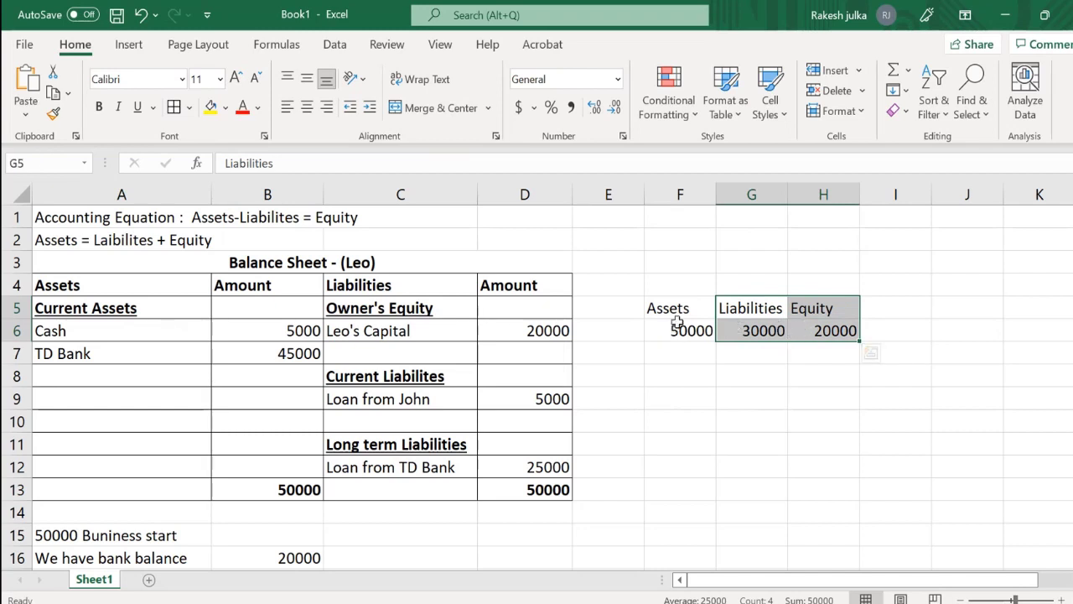
pyautogui.click(59, 241)
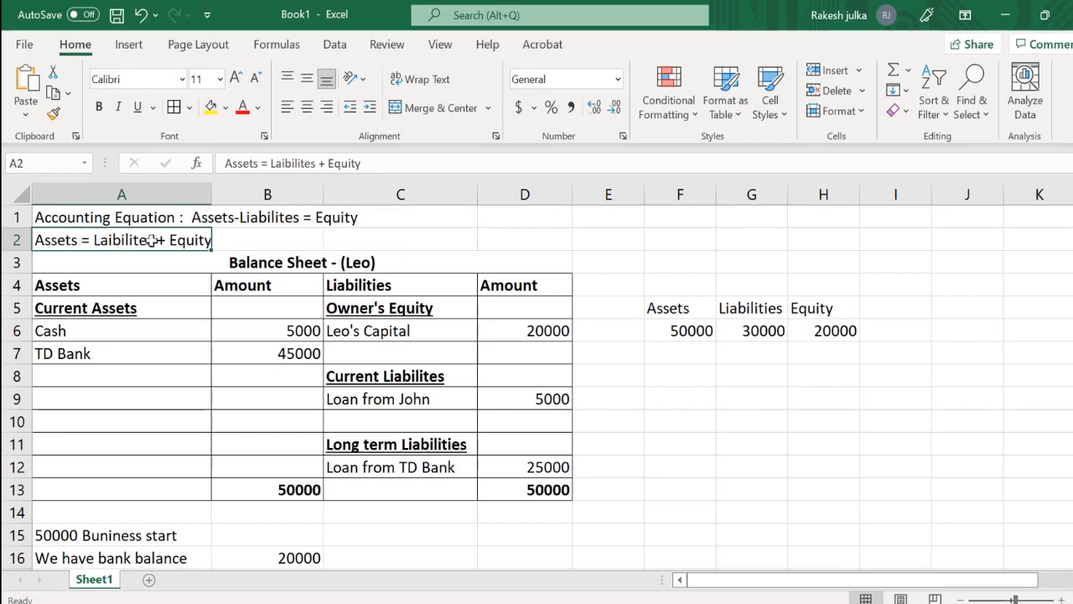
pyautogui.click(228, 217)
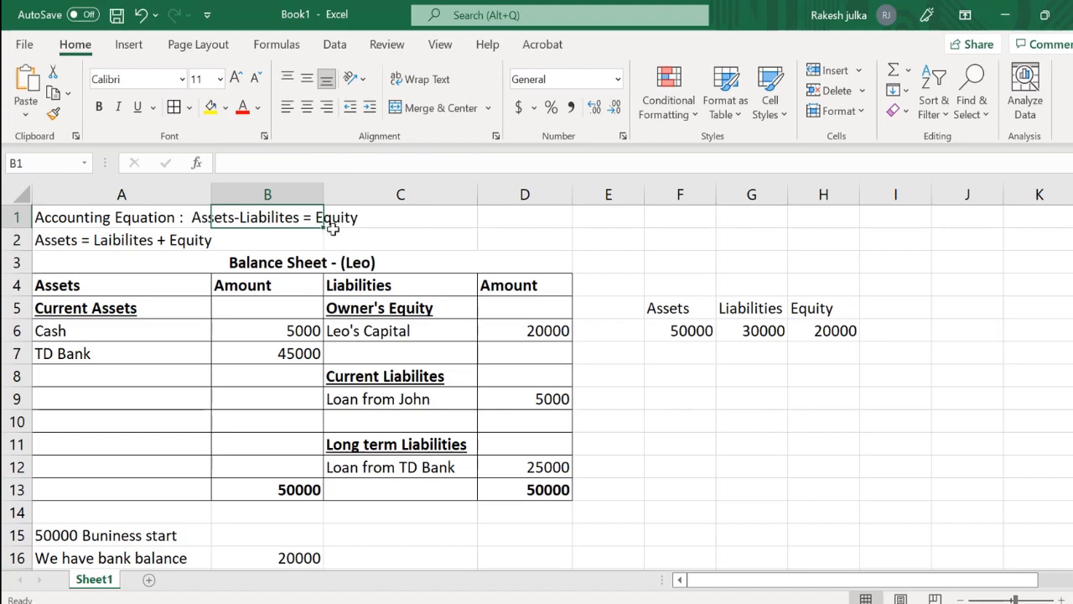
pyautogui.moveTo(676, 308); pyautogui.dragTo(680, 331)
pyautogui.moveTo(749, 308); pyautogui.dragTo(758, 332)
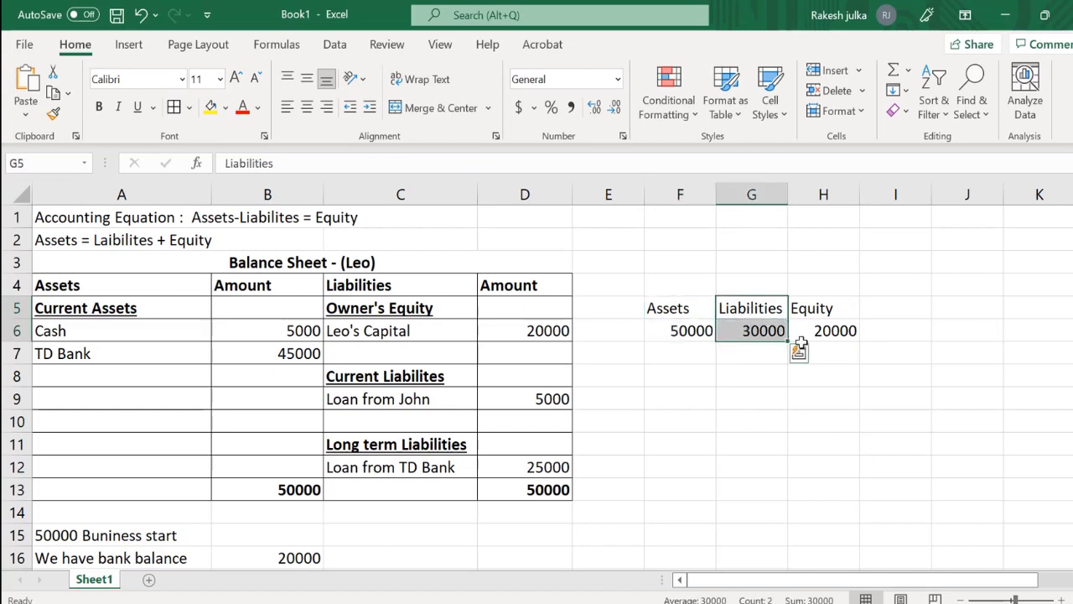
pyautogui.moveTo(820, 308); pyautogui.dragTo(821, 332)
pyautogui.click(805, 393)
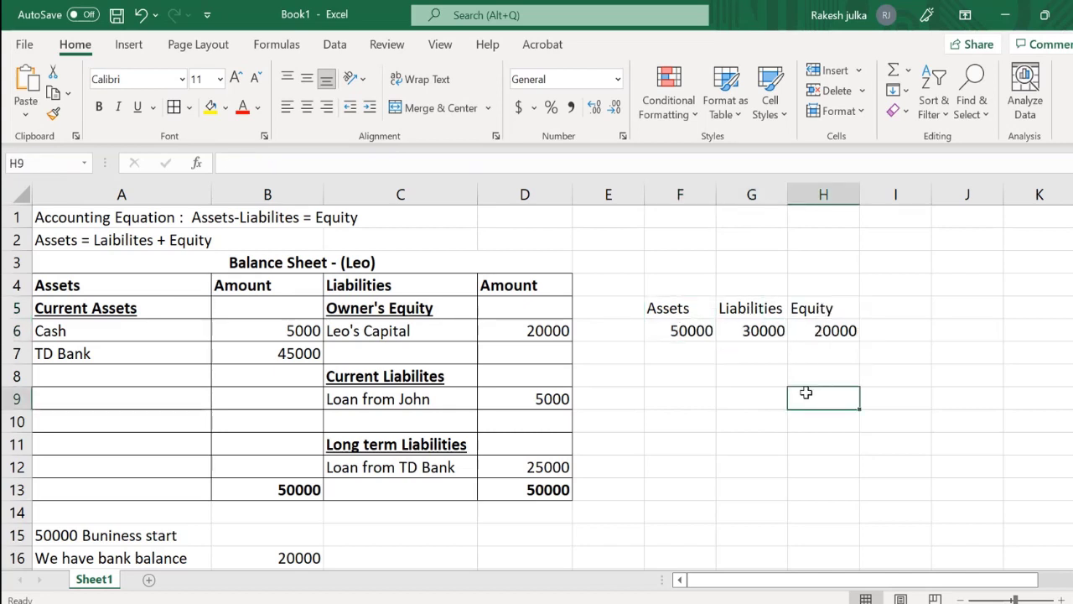
pyautogui.click(691, 394)
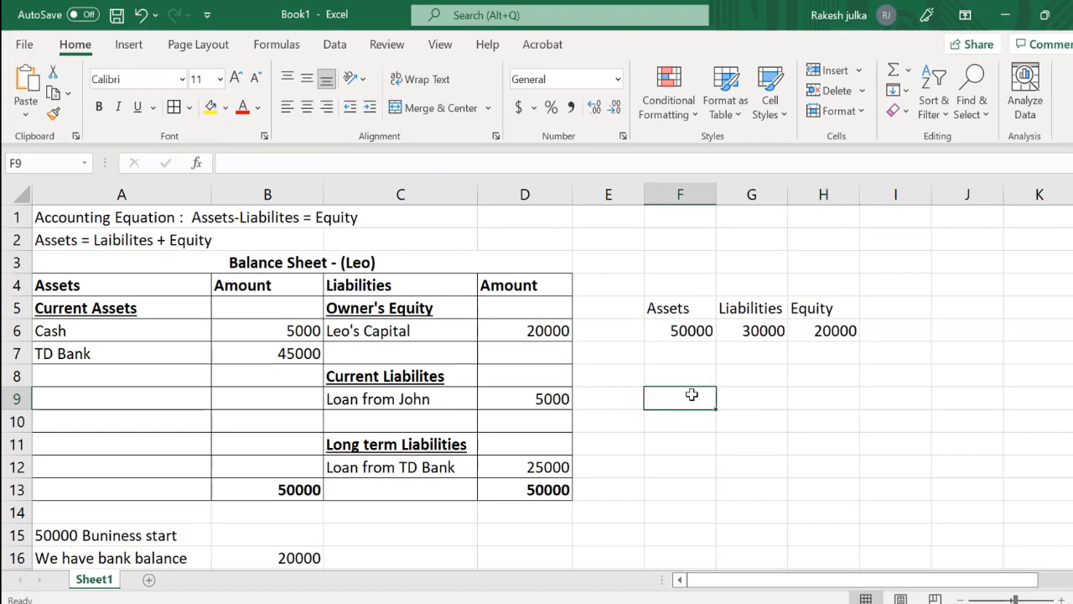